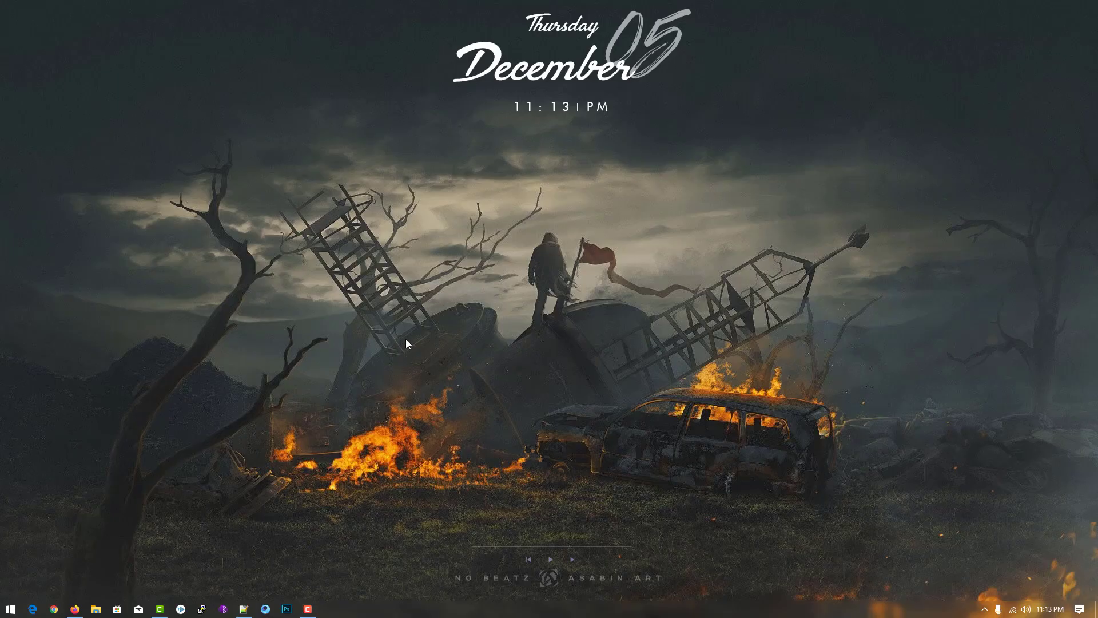
Step: Bring Firefox forward from the taskbar, showing the Freenom domain checker tab
{"action": "left_click", "coordinate": [74, 609]}
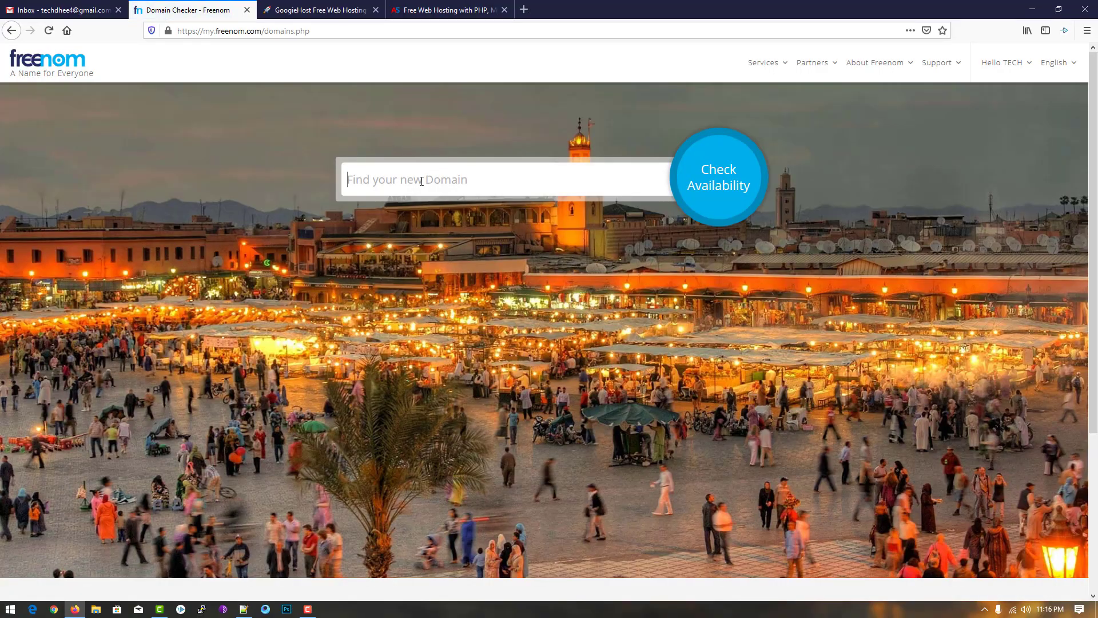
Step: Search Freenom for techdhee and check which free extensions are available
{"action": "type", "text": "techdhee"}
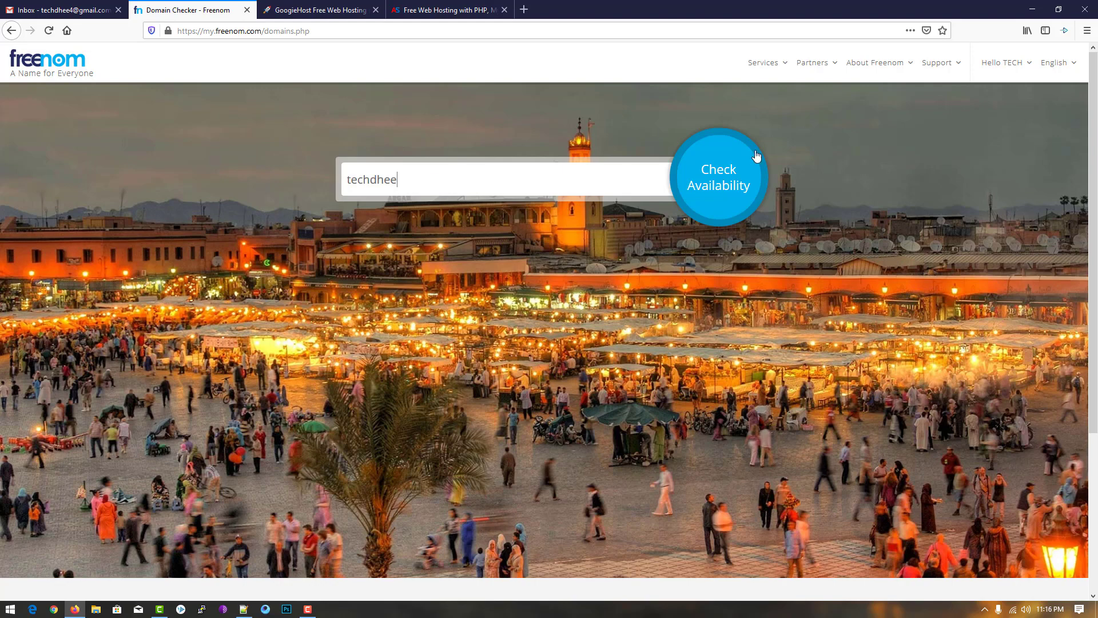
{"action": "left_click", "coordinate": [715, 169]}
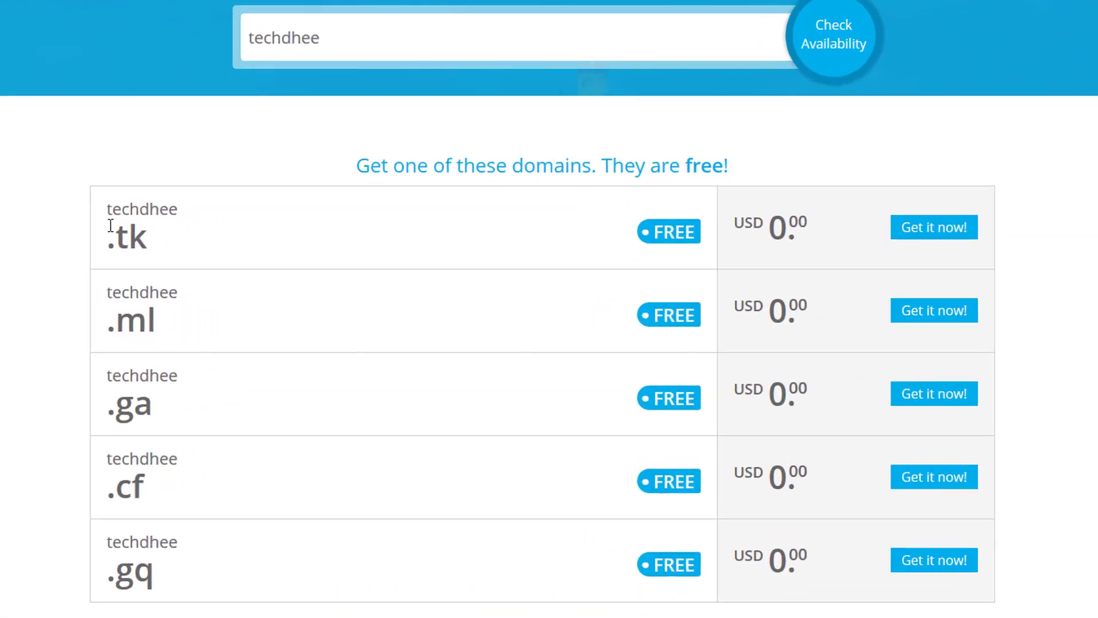
{"action": "left_click_drag", "start_coordinate": [103, 209], "coordinate": [177, 206]}
{"action": "left_click", "coordinate": [179, 211]}
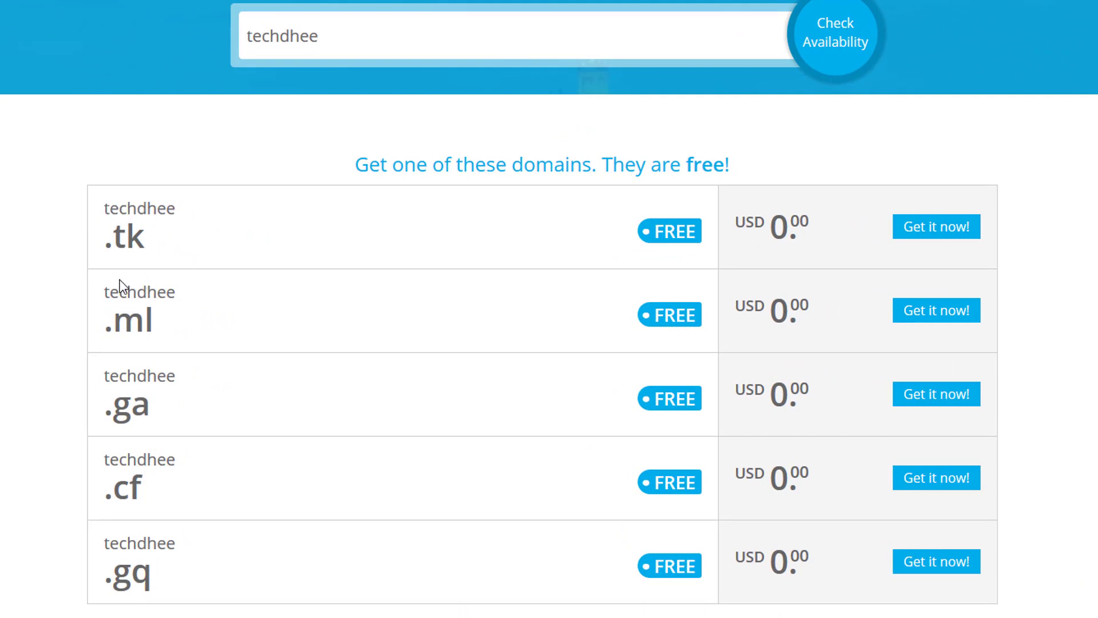
{"action": "left_click_drag", "start_coordinate": [105, 293], "coordinate": [195, 307]}
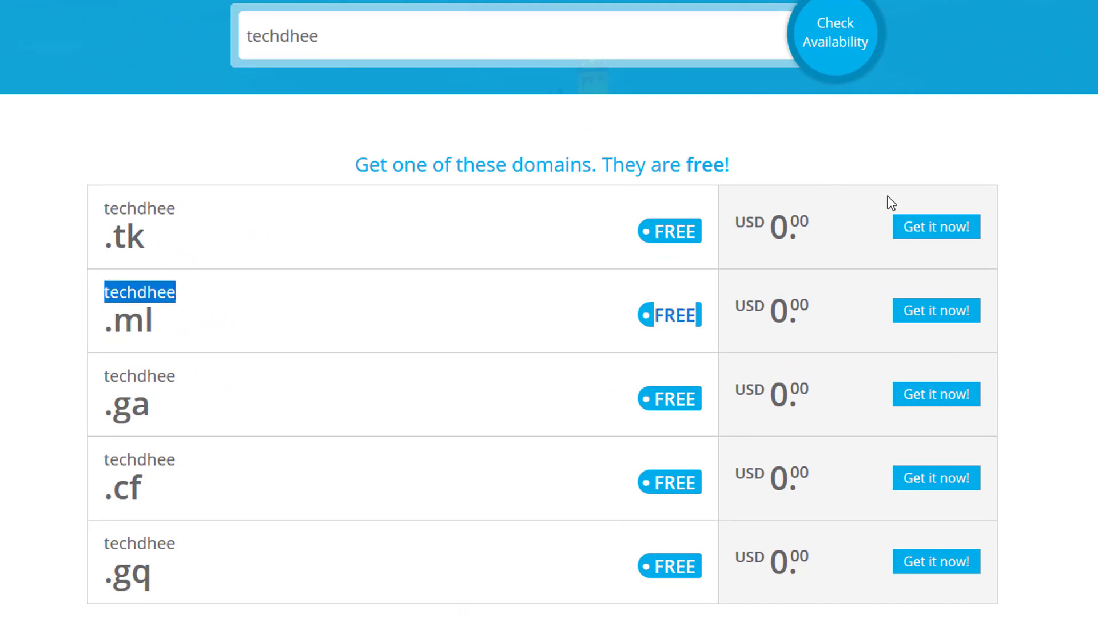
Step: Add techdhee .tk, .ml, .ga, .cf and .gq to the cart and proceed to checkout
{"action": "left_click", "coordinate": [939, 235]}
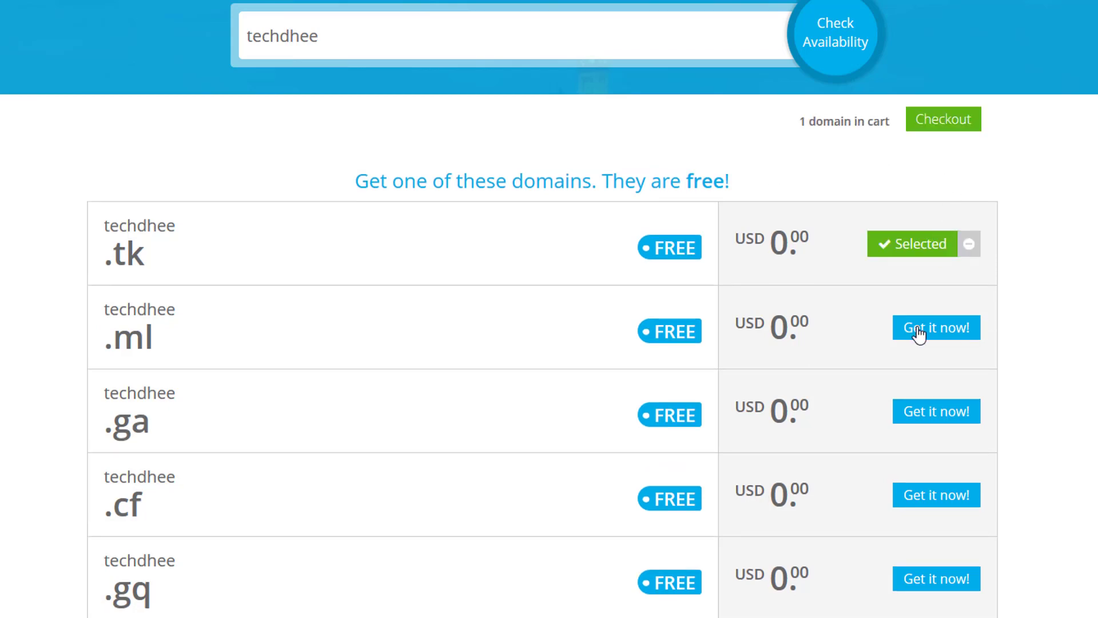
{"action": "left_click", "coordinate": [924, 334]}
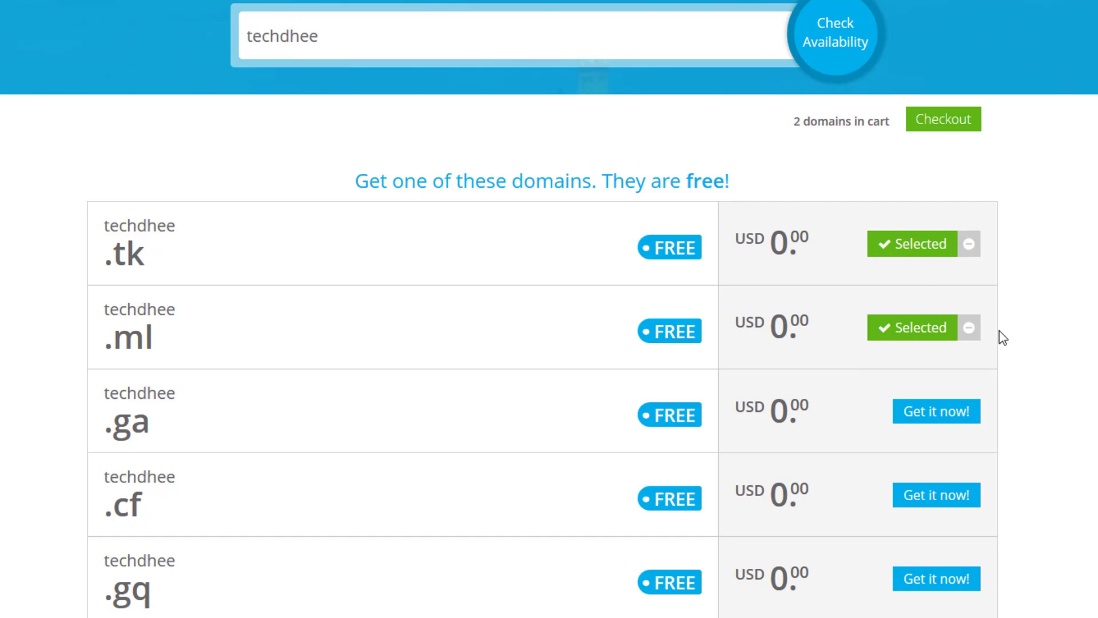
{"action": "left_click", "coordinate": [955, 407]}
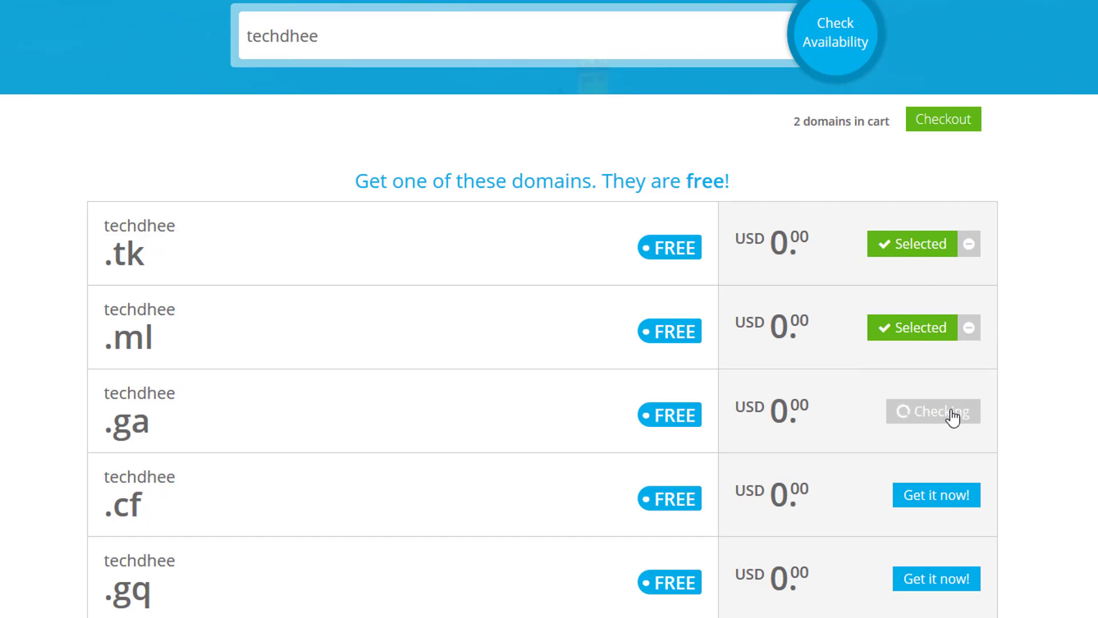
{"action": "left_click", "coordinate": [947, 506]}
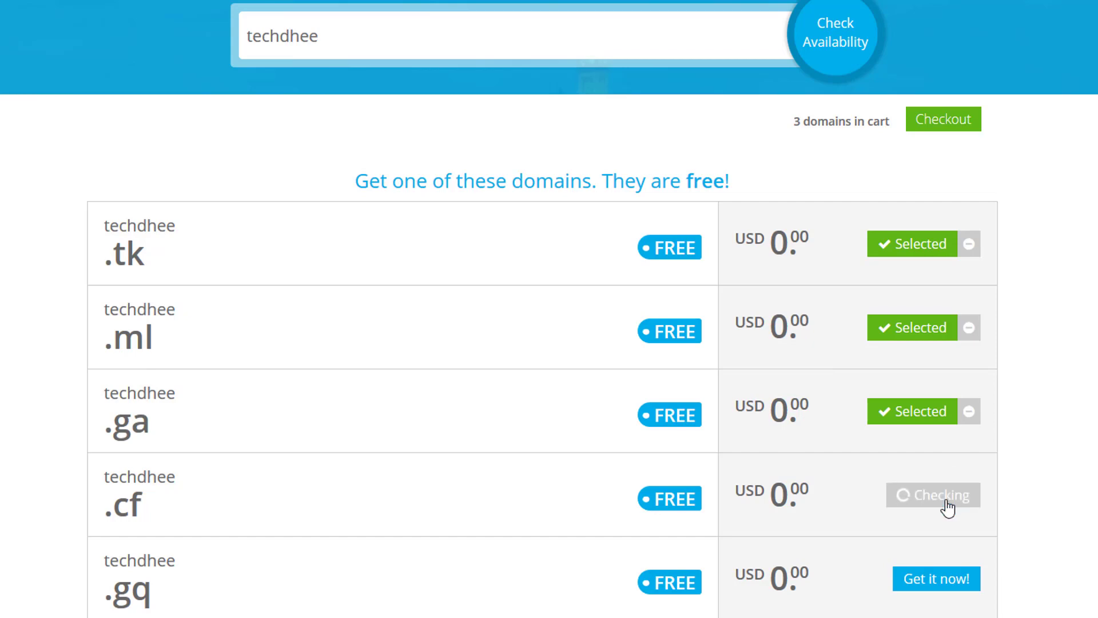
{"action": "left_click", "coordinate": [942, 583]}
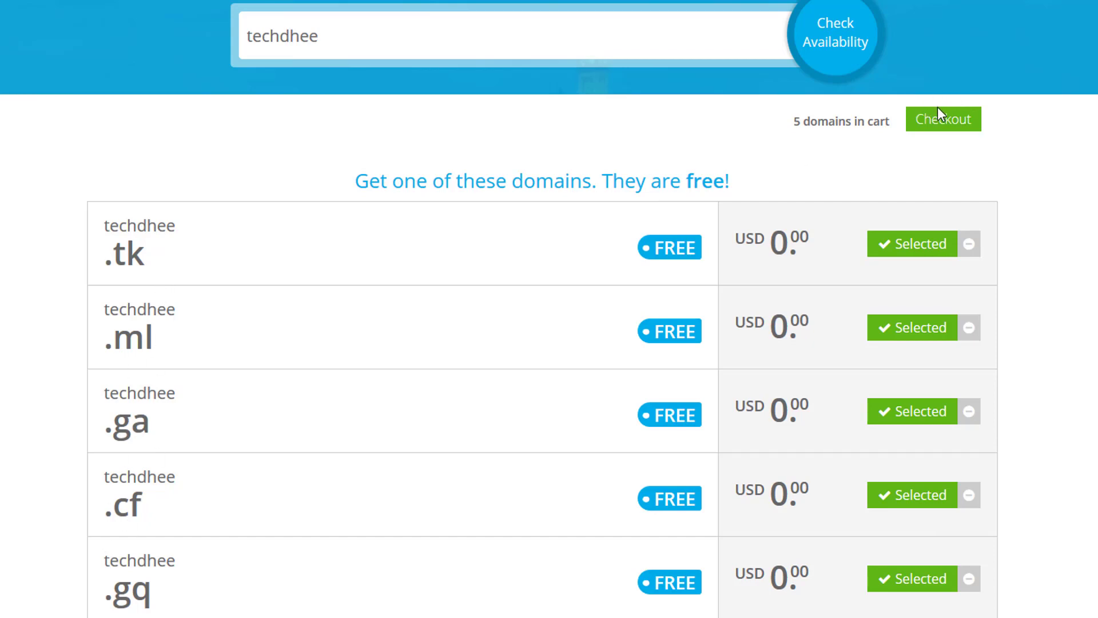
{"action": "left_click", "coordinate": [961, 125]}
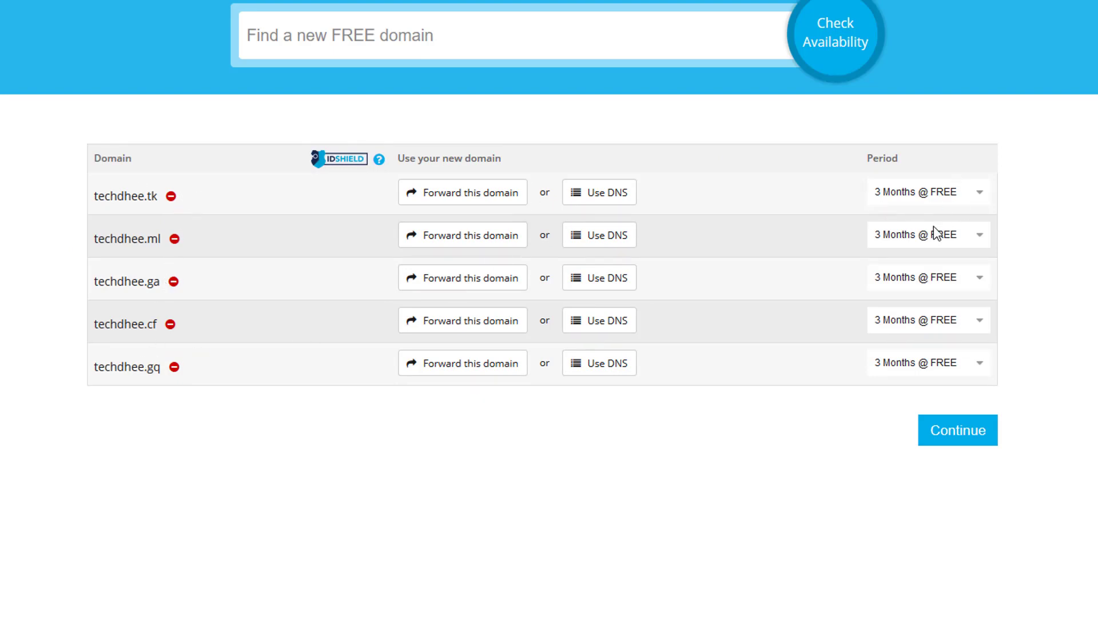
Step: Change the period for techdhee .tk, .ml, .ga, .cf and .gq each to 12 Months @ FREE
{"action": "left_click", "coordinate": [985, 194]}
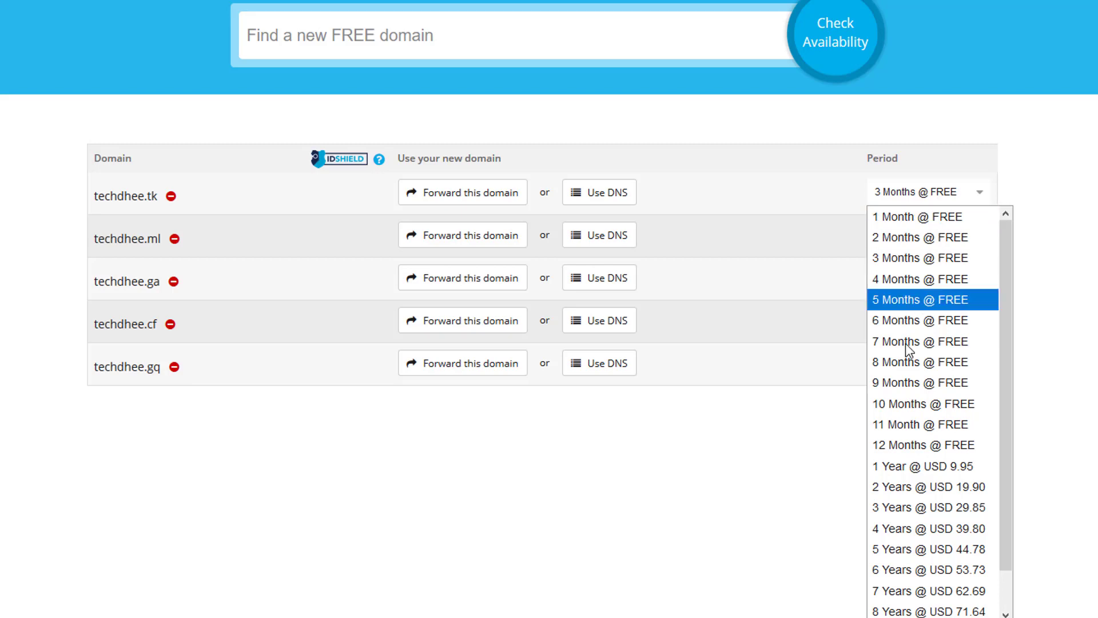
{"action": "left_click", "coordinate": [884, 445]}
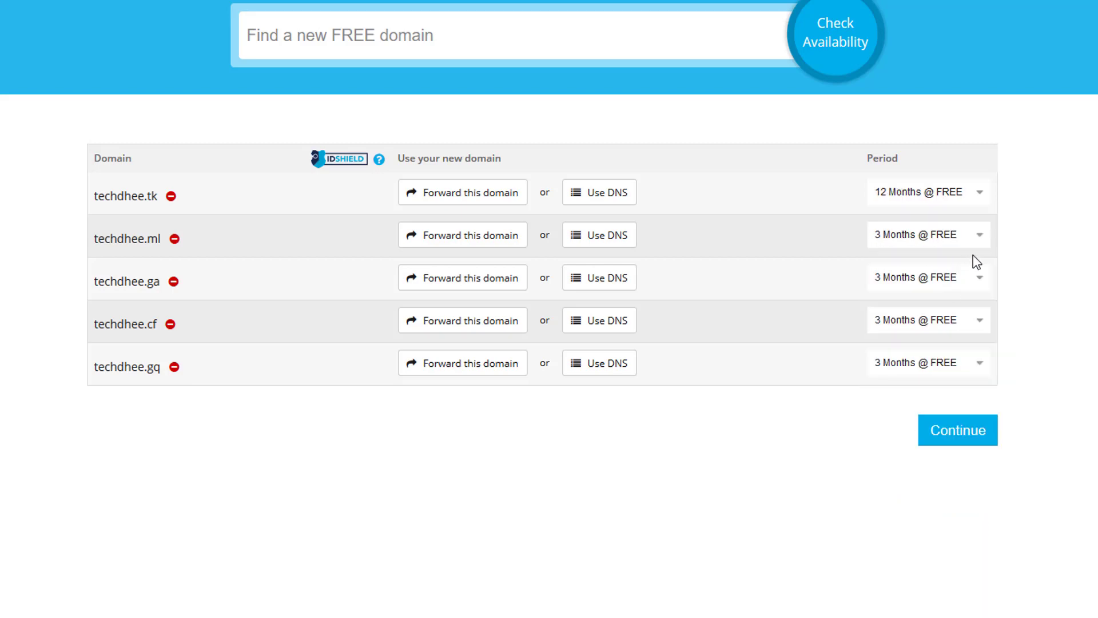
{"action": "left_click", "coordinate": [984, 237]}
{"action": "left_click", "coordinate": [904, 488]}
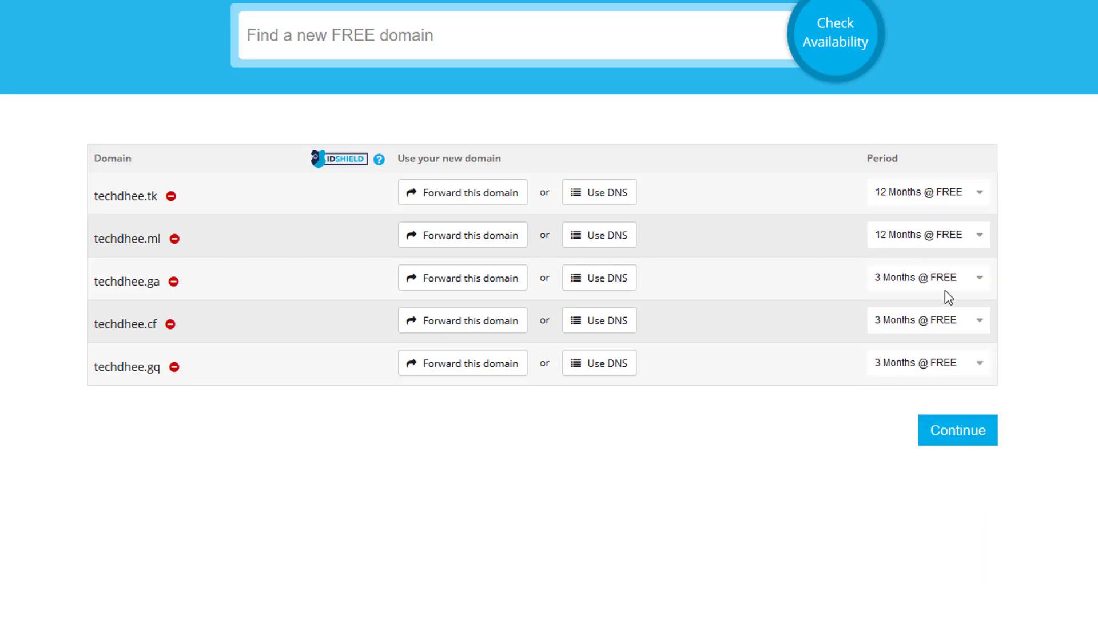
{"action": "left_click", "coordinate": [972, 281]}
{"action": "left_click", "coordinate": [922, 530]}
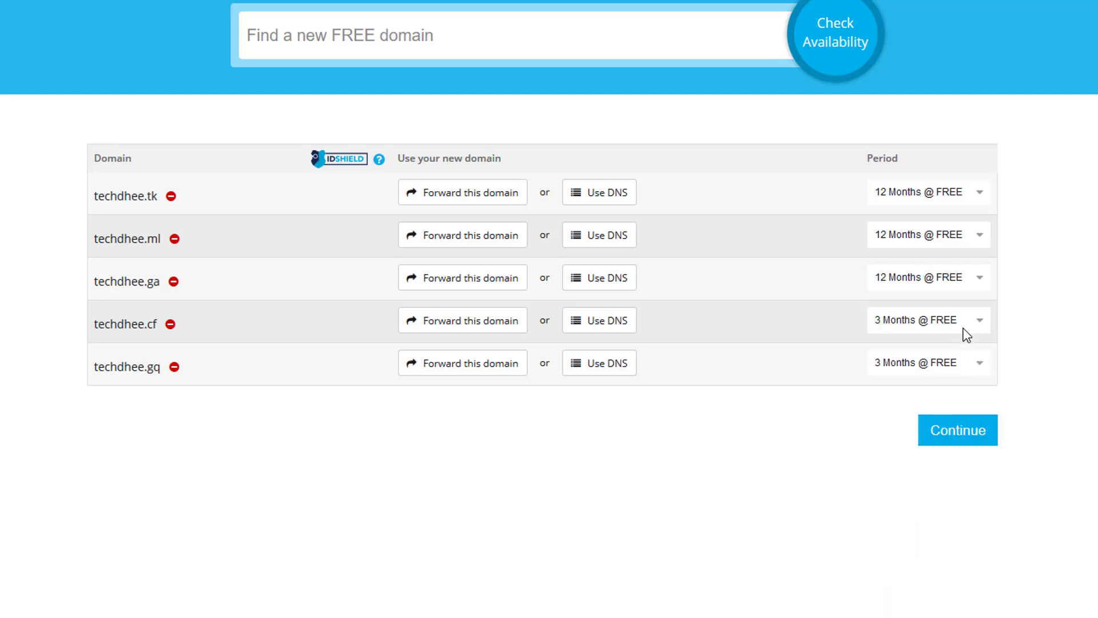
{"action": "left_click", "coordinate": [970, 327]}
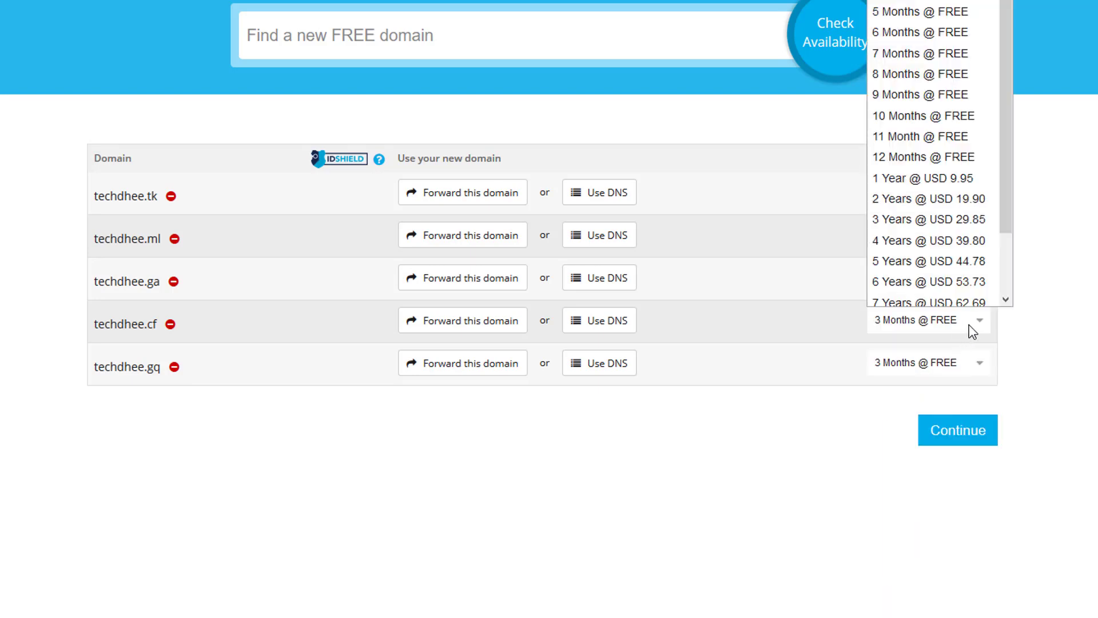
{"action": "left_click", "coordinate": [898, 148]}
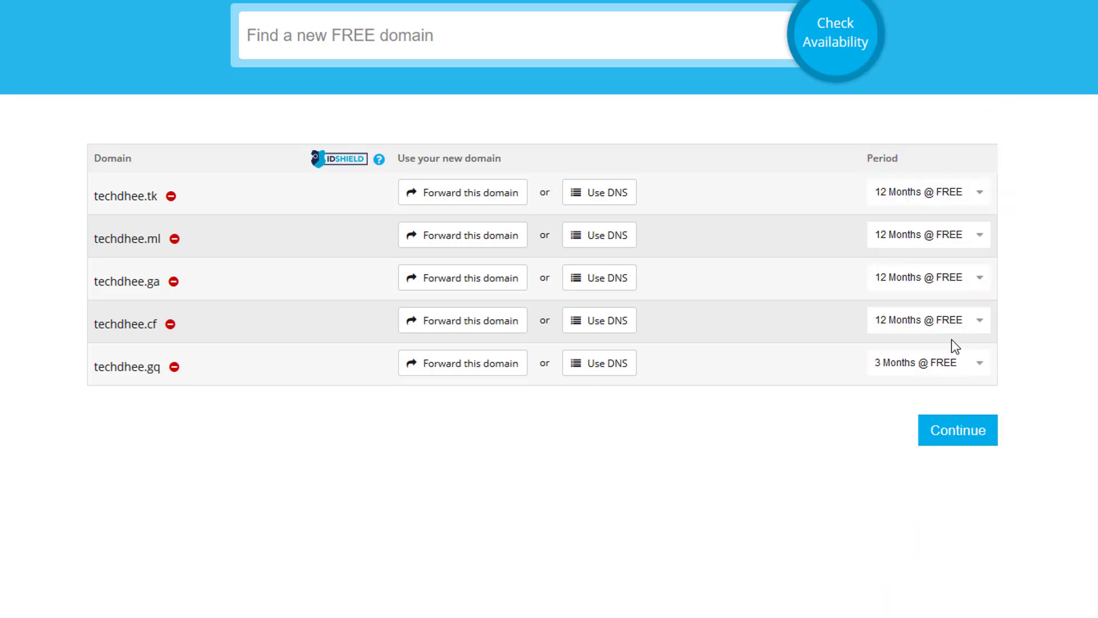
{"action": "left_click", "coordinate": [974, 364]}
{"action": "left_click", "coordinate": [913, 165]}
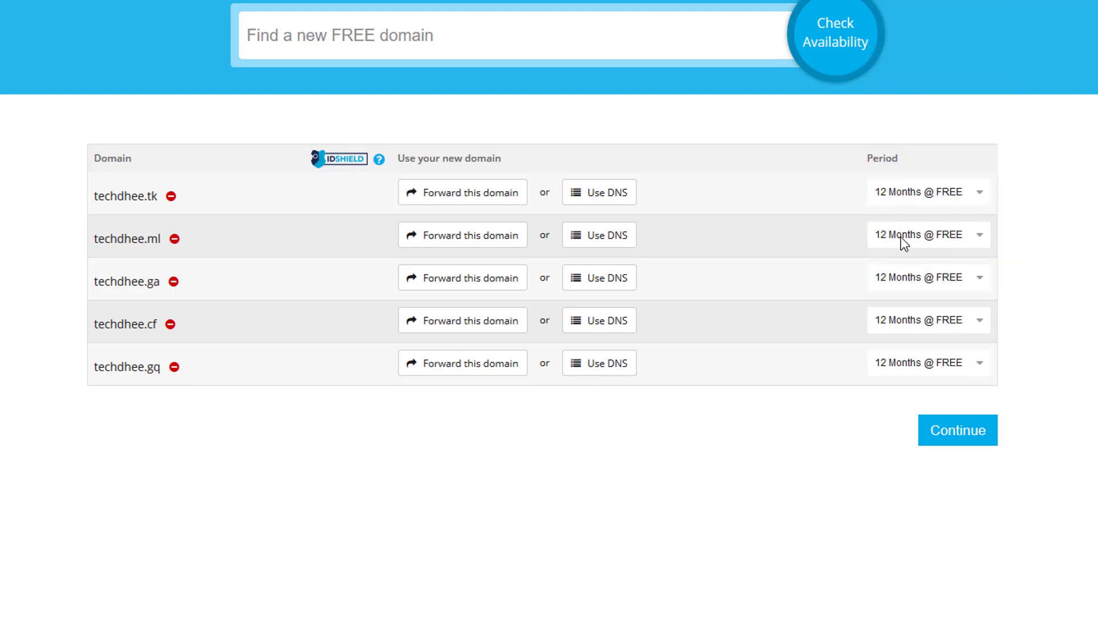
Step: Continue to review, accept the Terms & Conditions and complete the $0.00 USD order
{"action": "left_click", "coordinate": [965, 441]}
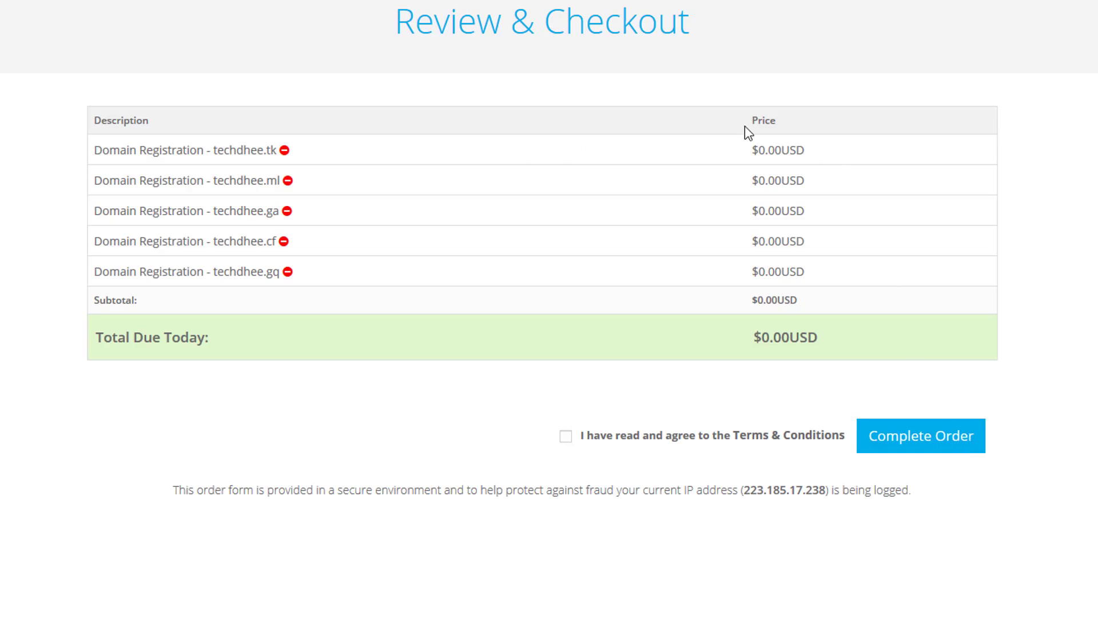
{"action": "left_click_drag", "start_coordinate": [757, 337], "coordinate": [871, 338]}
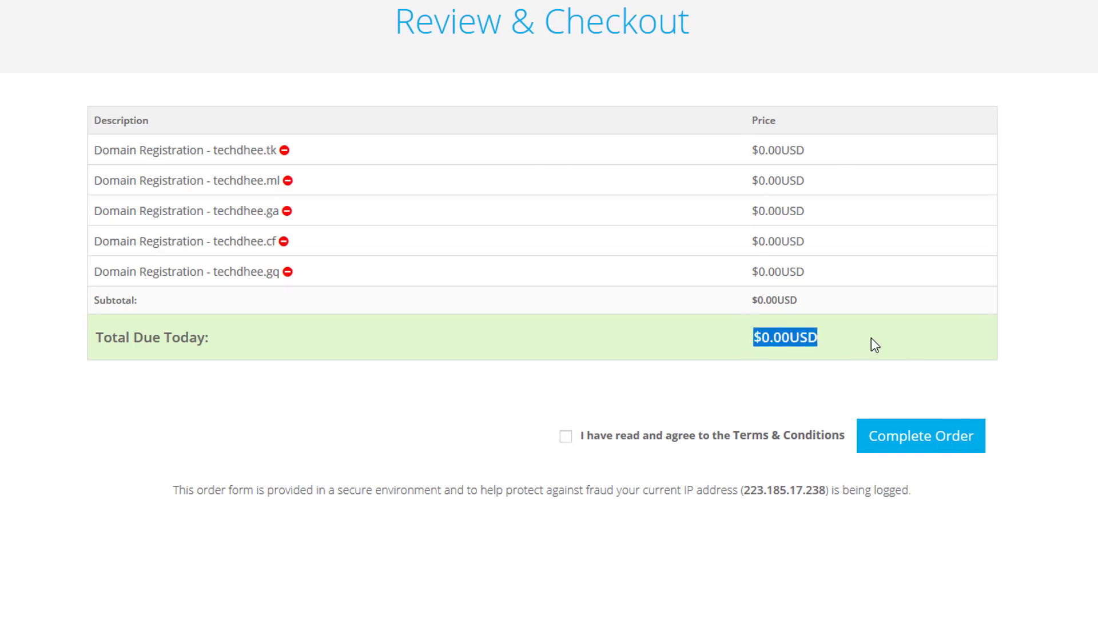
{"action": "left_click", "coordinate": [798, 382]}
{"action": "left_click", "coordinate": [566, 438]}
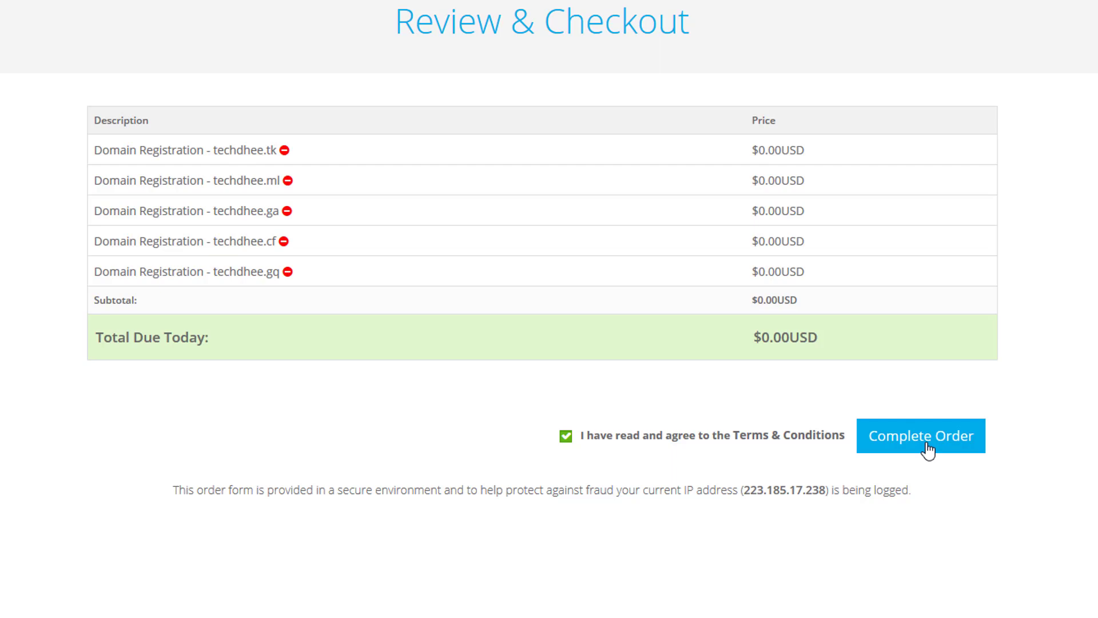
{"action": "left_click", "coordinate": [926, 436]}
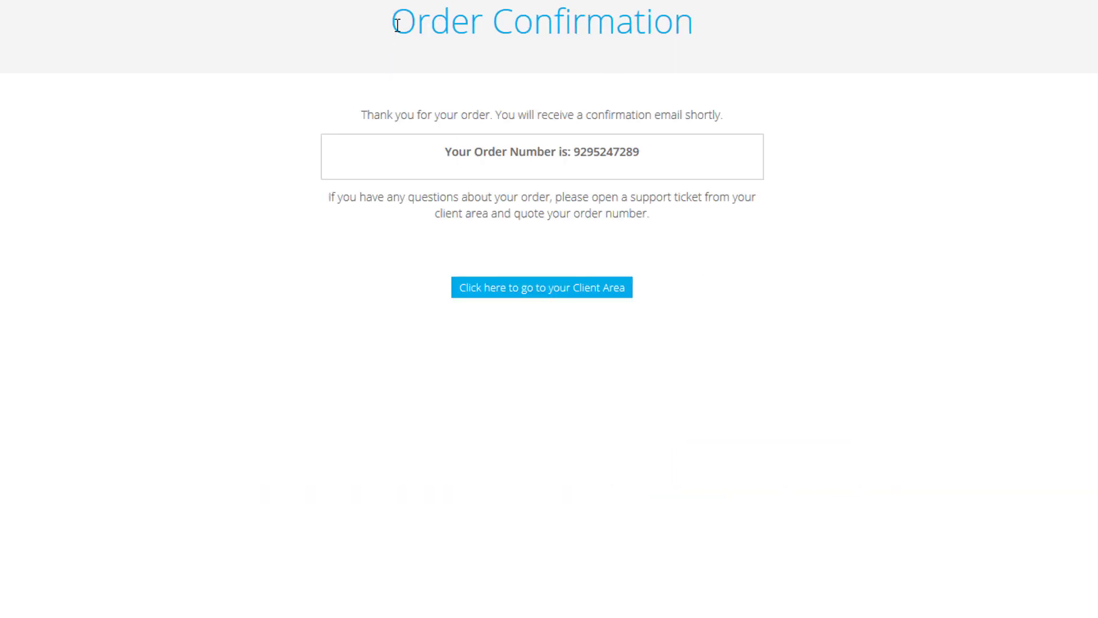
Step: Highlight the Order Confirmation heading, thank-you message and order number line
{"action": "left_click_drag", "start_coordinate": [399, 24], "coordinate": [709, 35]}
{"action": "left_click", "coordinate": [469, 80]}
{"action": "left_click_drag", "start_coordinate": [364, 119], "coordinate": [733, 115]}
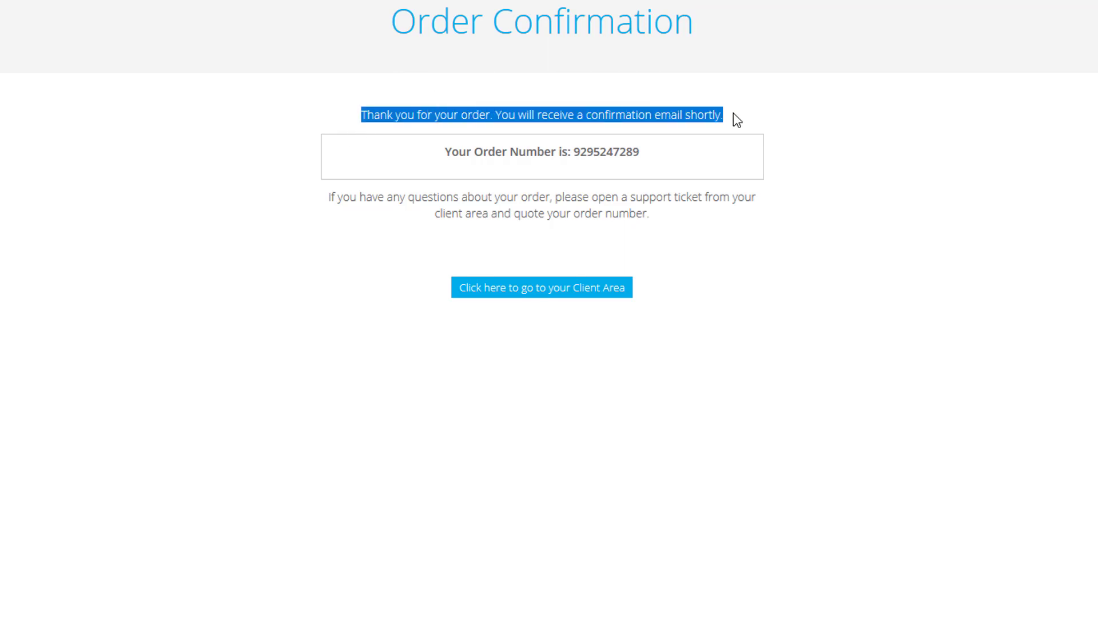
{"action": "left_click_drag", "start_coordinate": [412, 161], "coordinate": [676, 157]}
Step: Go to the Client Area and open Services > My Domains
{"action": "left_click", "coordinate": [676, 172]}
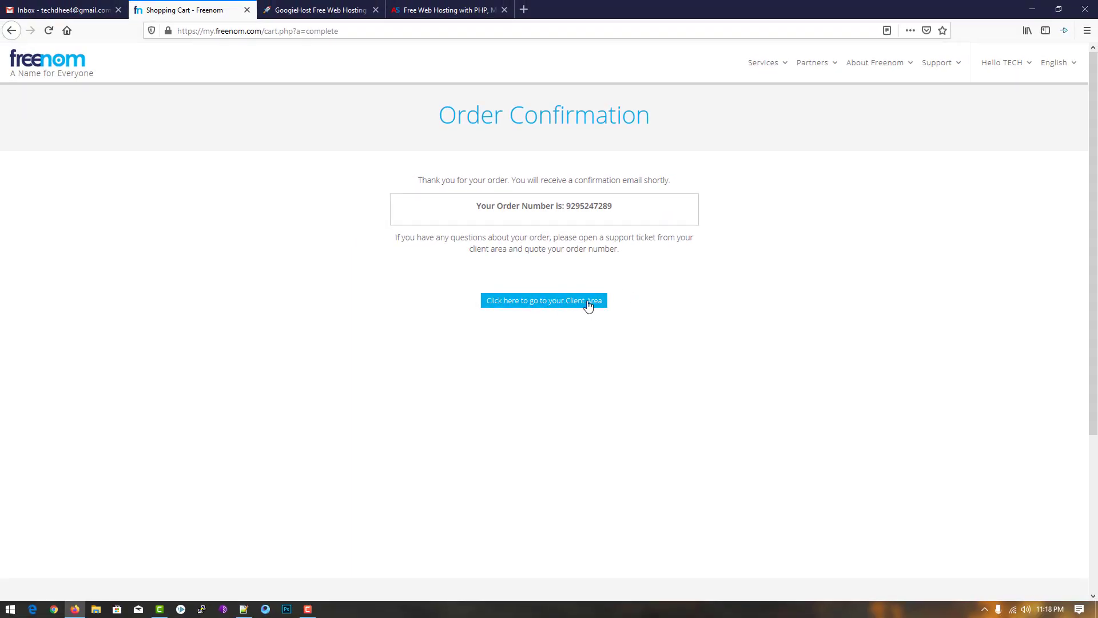
{"action": "left_click", "coordinate": [547, 308]}
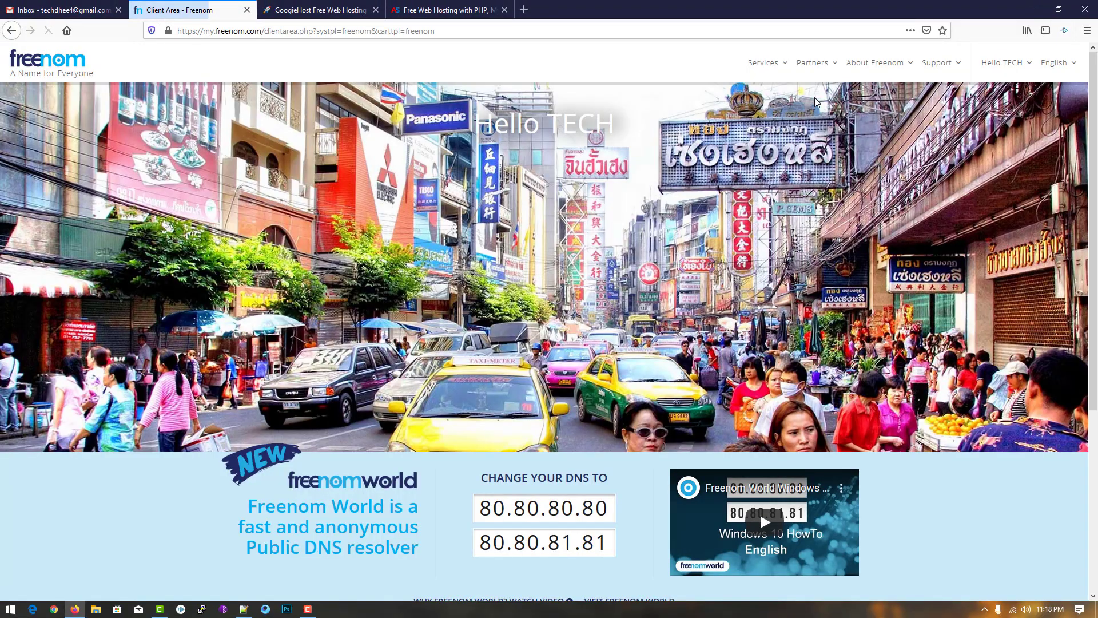
{"action": "left_click", "coordinate": [788, 68]}
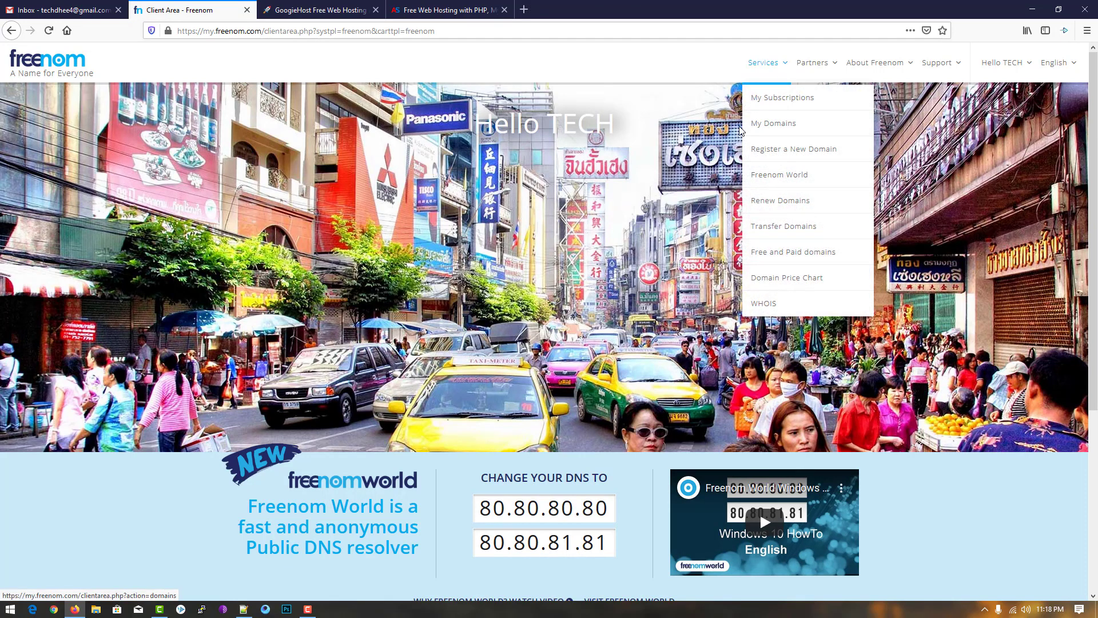
{"action": "left_click", "coordinate": [773, 129]}
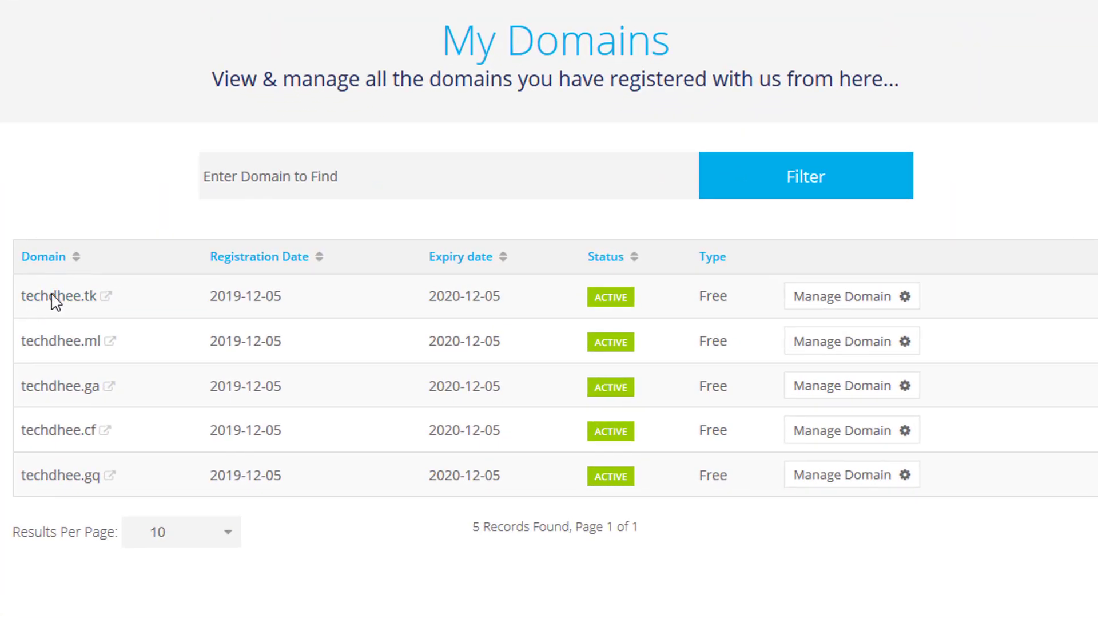
Step: Highlight the five registered techdhee domain rows and the page subtitle
{"action": "left_click_drag", "start_coordinate": [20, 294], "coordinate": [910, 544]}
{"action": "left_click", "coordinate": [909, 544]}
{"action": "left_click_drag", "start_coordinate": [212, 89], "coordinate": [924, 105]}
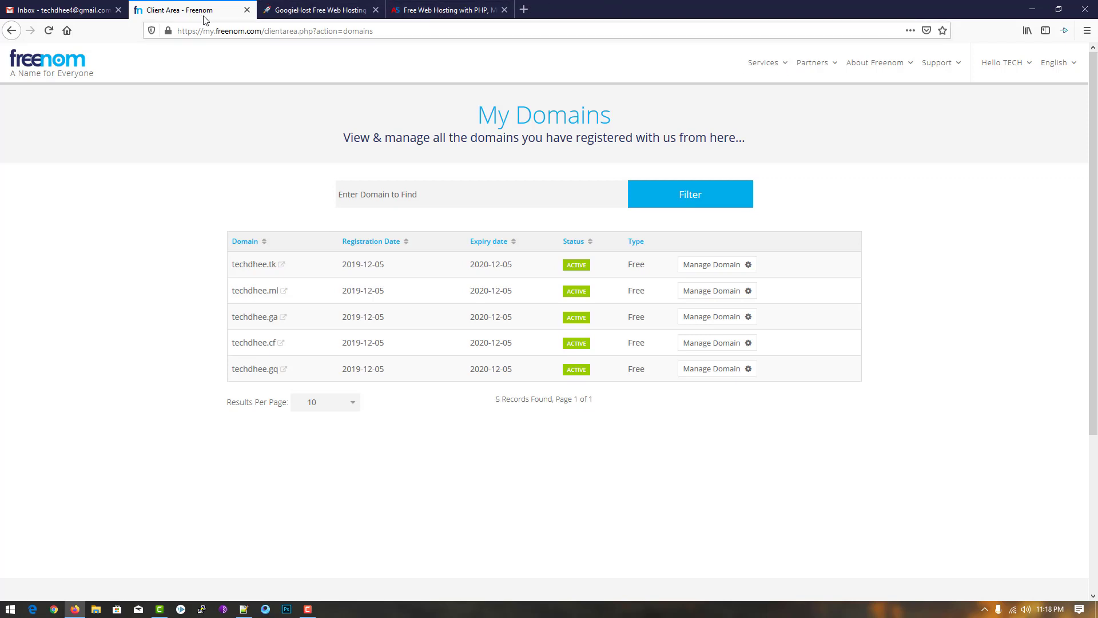
{"action": "left_click", "coordinate": [1087, 30]}
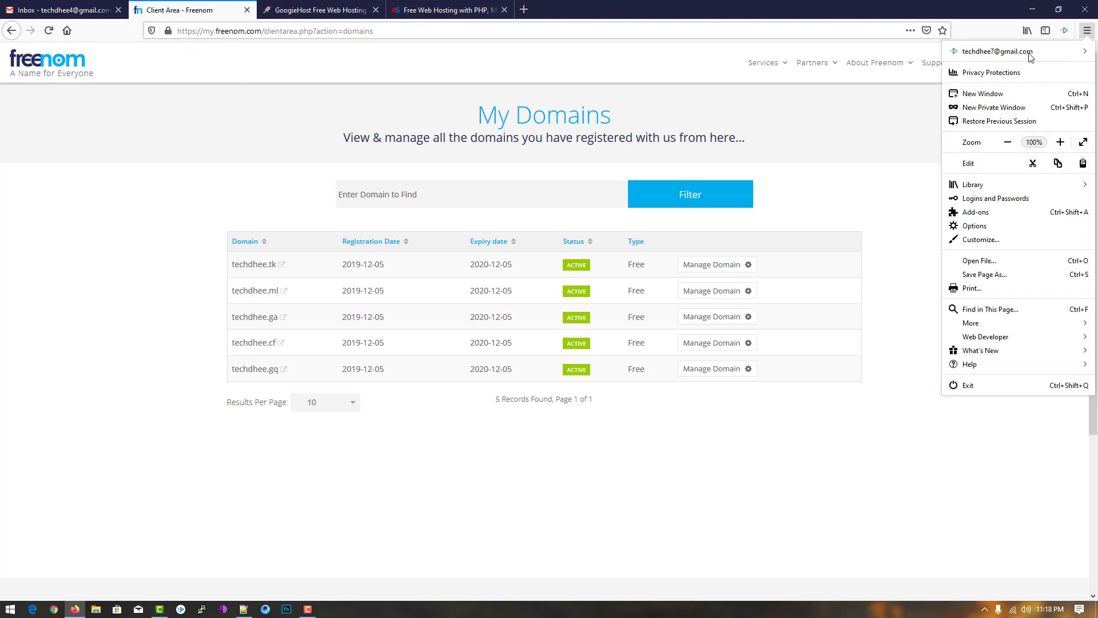
Step: In a new private window, search Freenom for techdhee and then techdhee4
{"action": "left_click", "coordinate": [996, 108]}
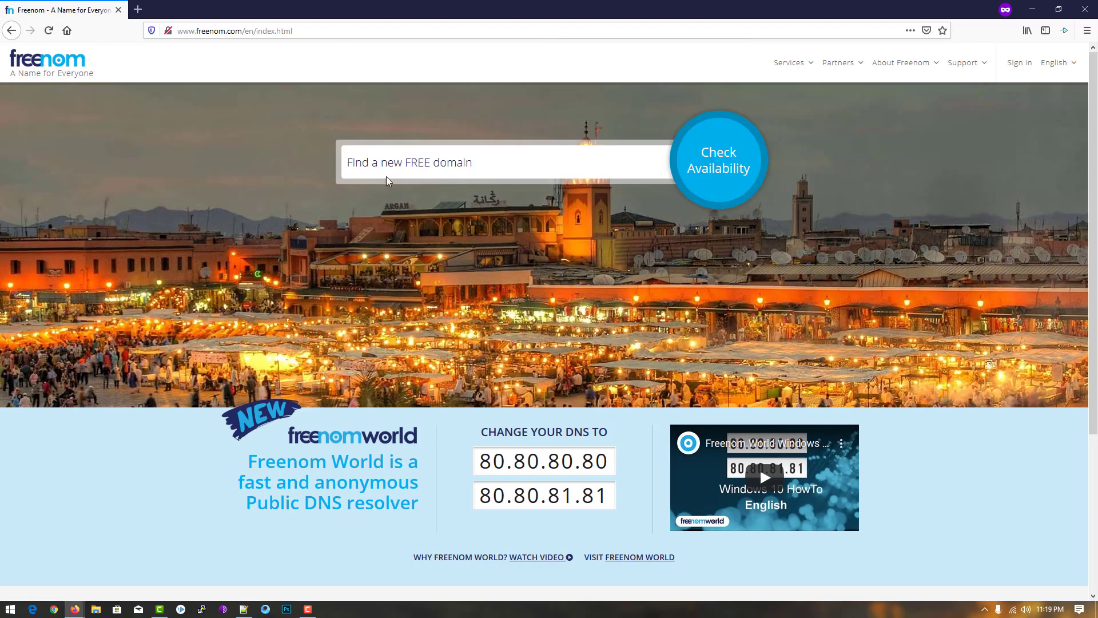
{"action": "left_click", "coordinate": [397, 167]}
{"action": "type", "text": "techdhee"}
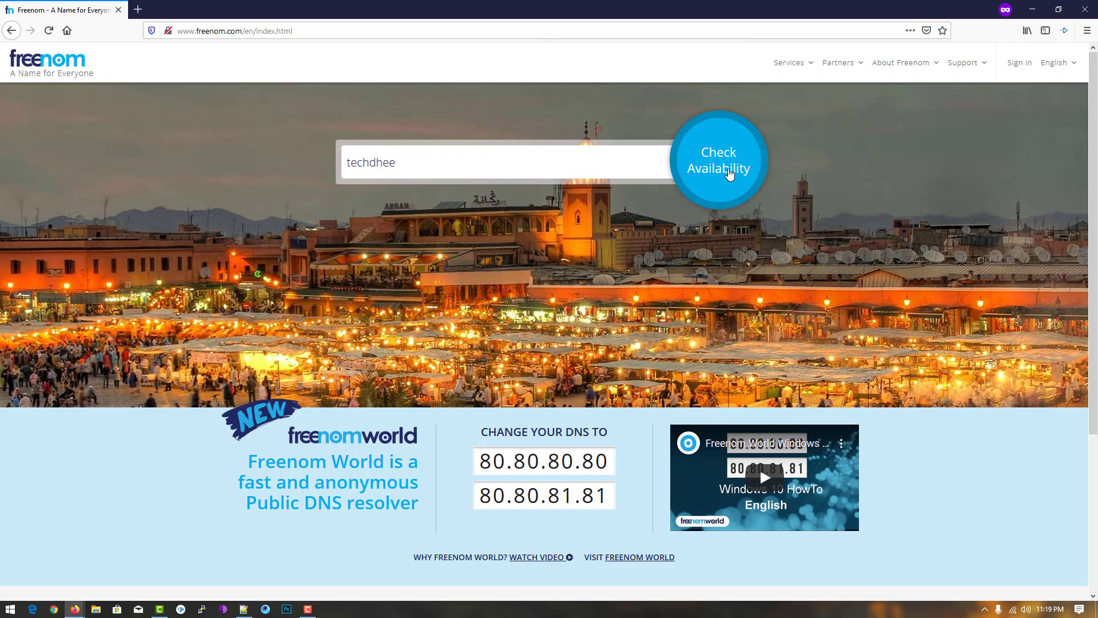
{"action": "left_click", "coordinate": [729, 173]}
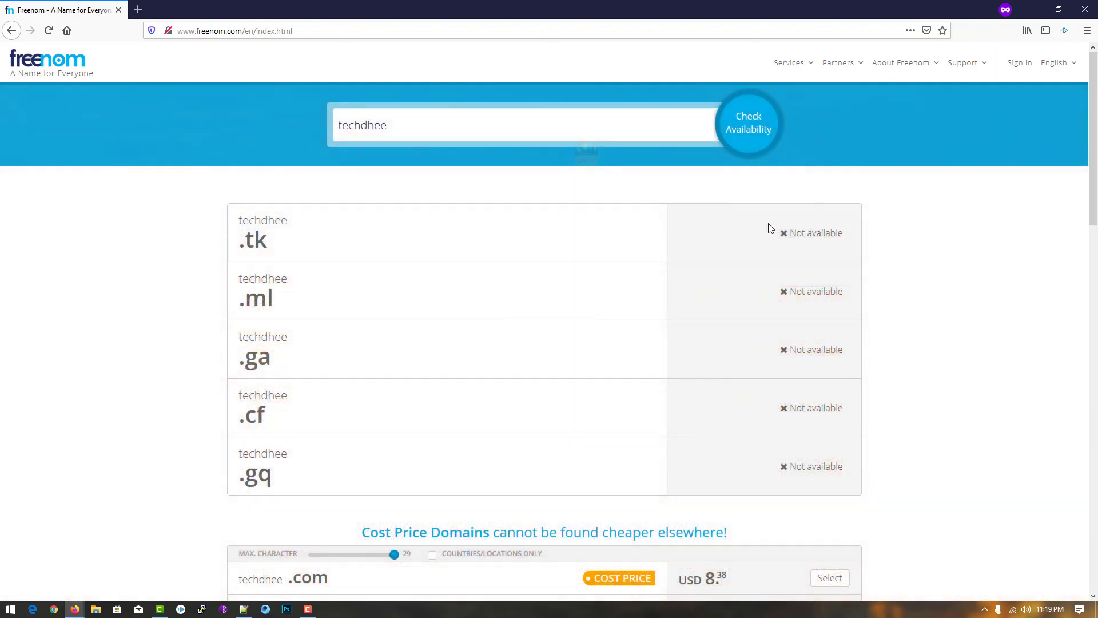
{"action": "triple_click", "coordinate": [421, 121]}
{"action": "key", "text": "BackSpace"}
{"action": "type", "text": "techdhe"}
{"action": "left_click", "coordinate": [751, 132]}
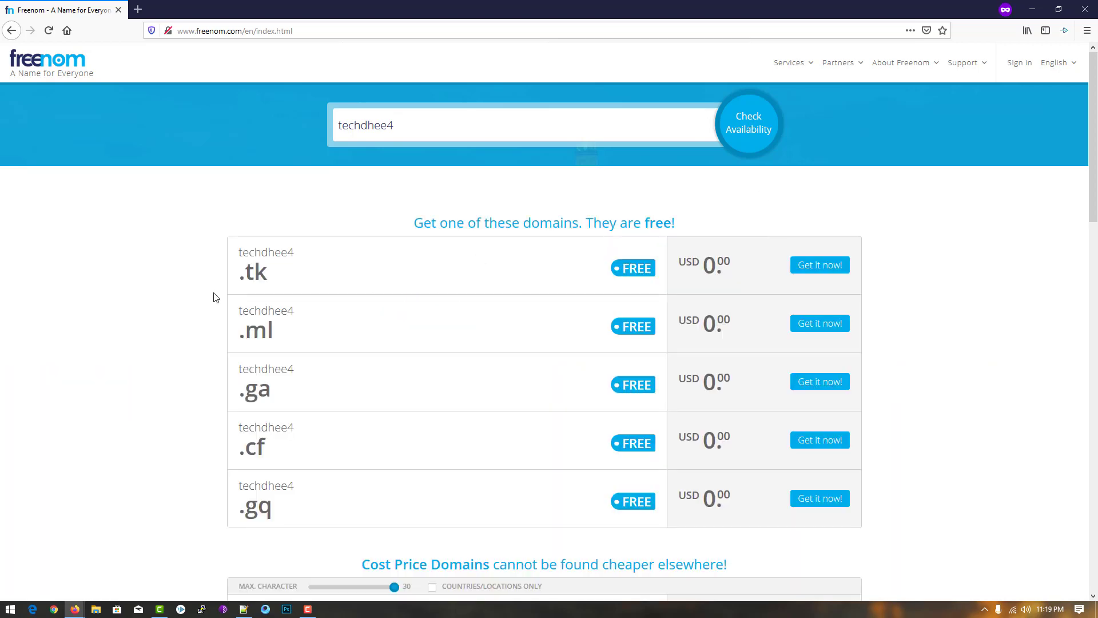
Step: Try claiming techdhee4 .tk, .ml, .ga, .cf and .gq free, then close the search window
{"action": "left_click", "coordinate": [821, 271]}
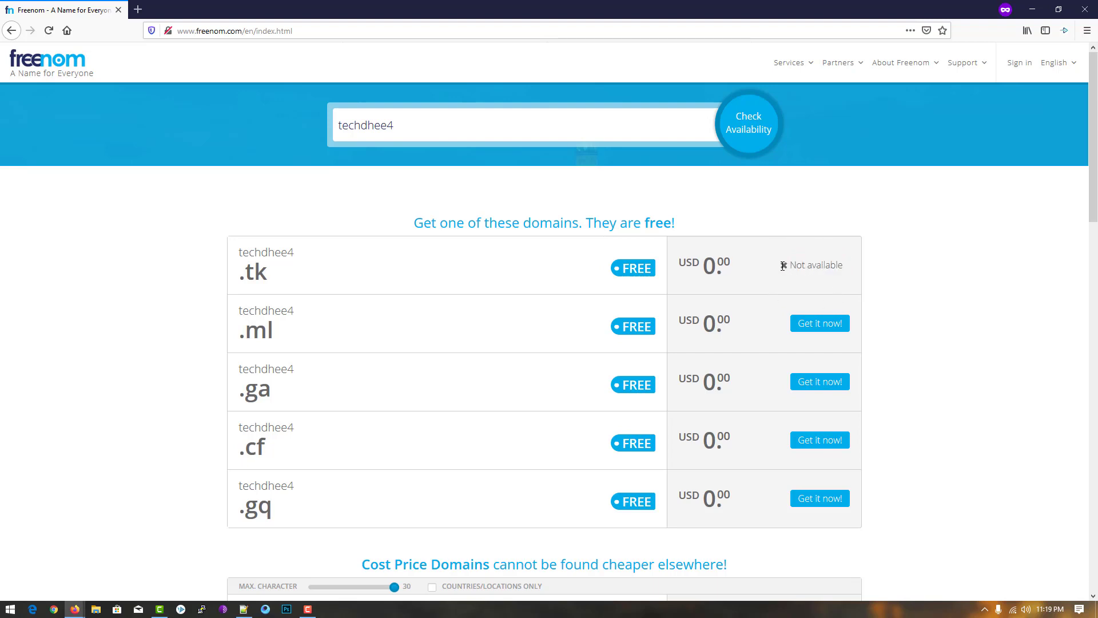
{"action": "left_click_drag", "start_coordinate": [847, 265], "coordinate": [819, 282]}
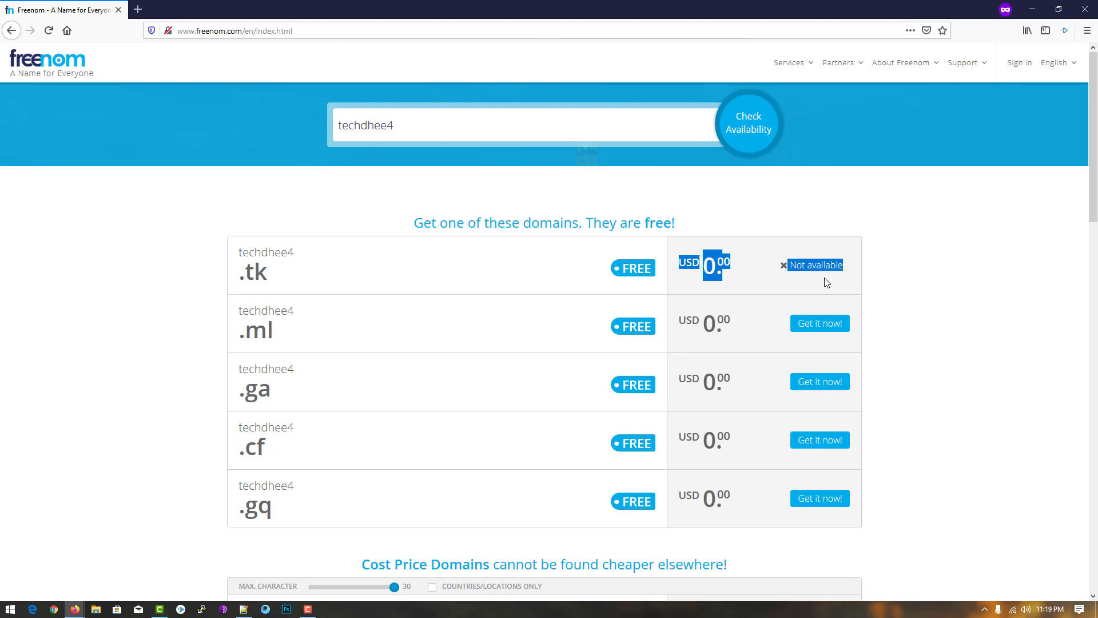
{"action": "left_click", "coordinate": [827, 282]}
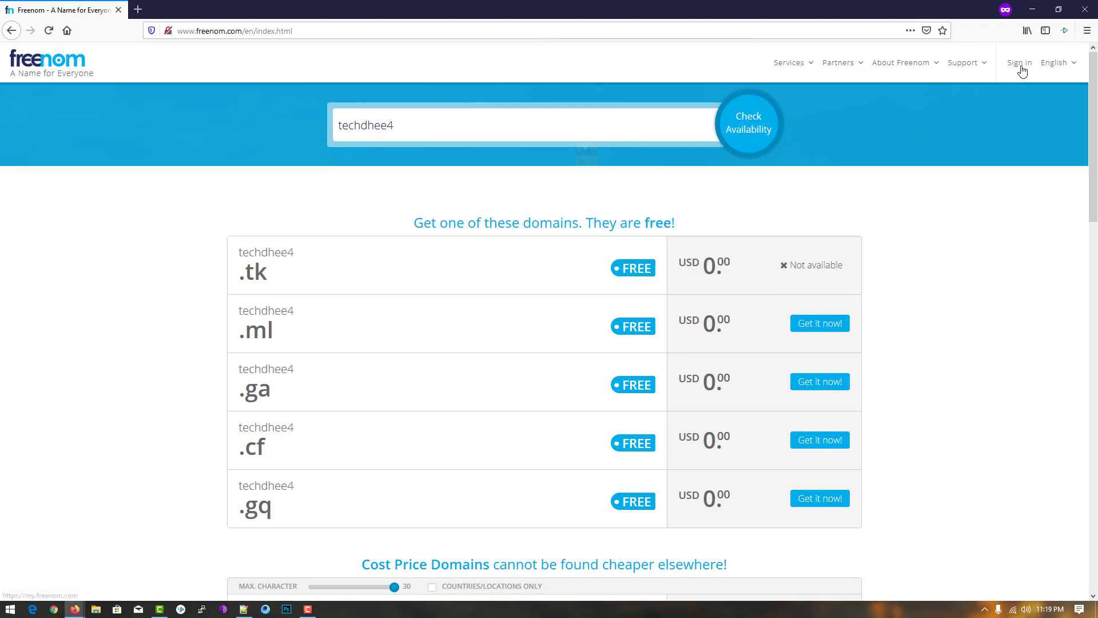
{"action": "left_click", "coordinate": [832, 330]}
{"action": "left_click", "coordinate": [812, 386]}
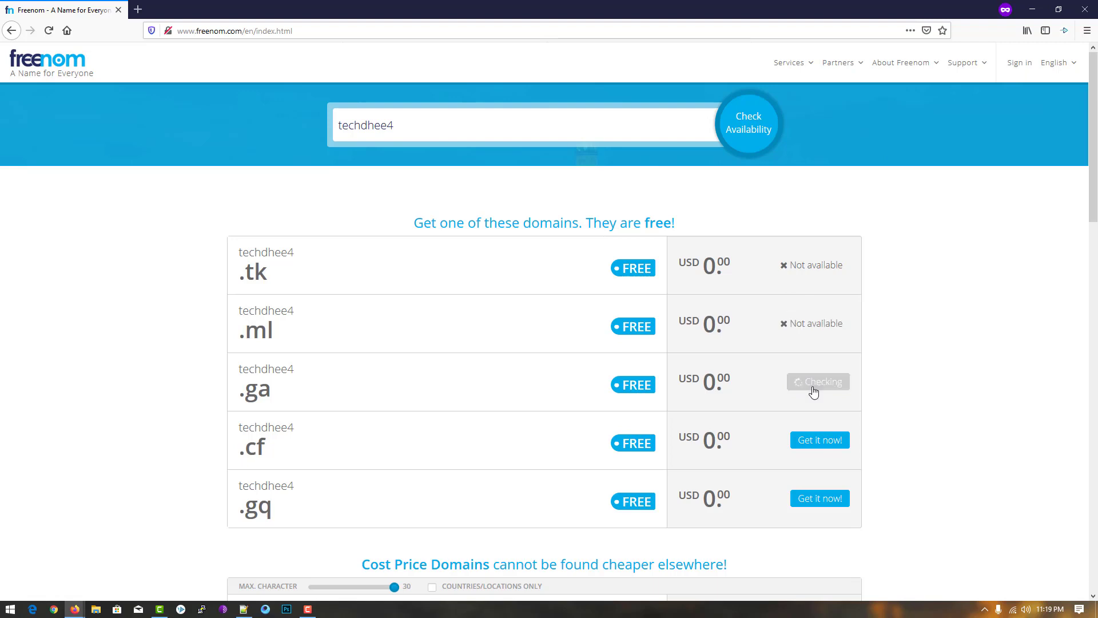
{"action": "left_click", "coordinate": [816, 444]}
{"action": "left_click", "coordinate": [817, 500]}
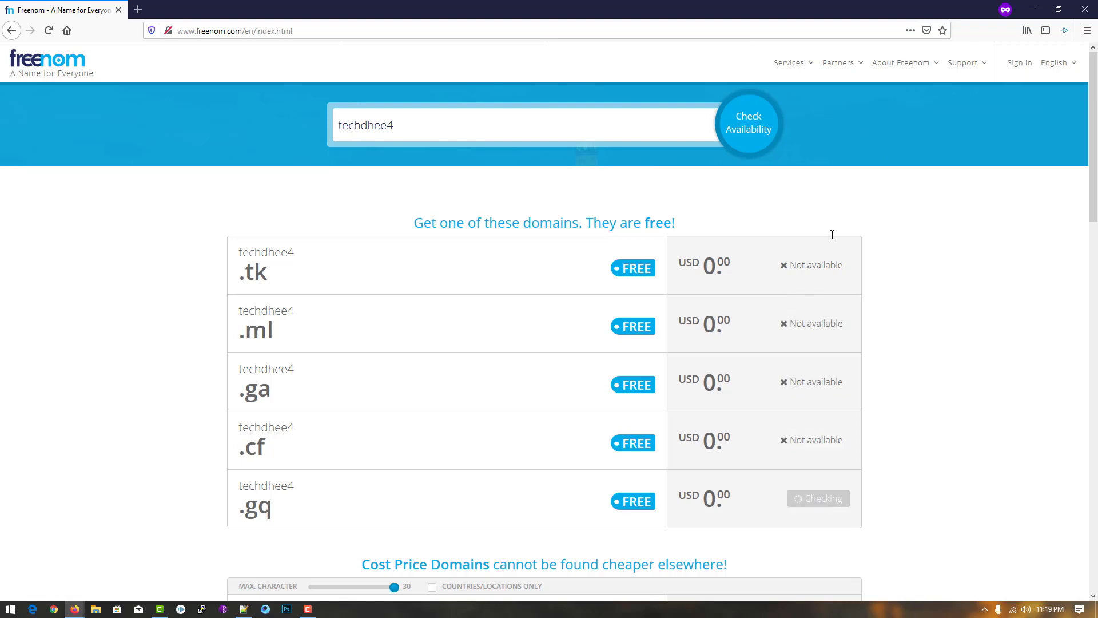
{"action": "left_click", "coordinate": [1091, 11]}
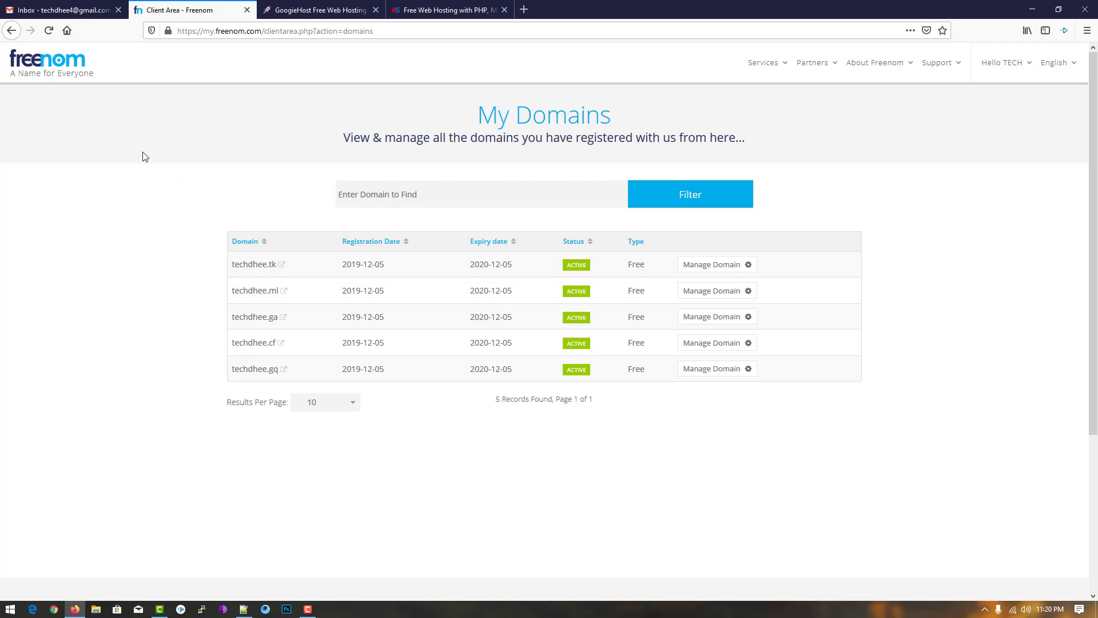
Step: Switch to GoogieHost, block its notifications, and order the free hosting plan
{"action": "left_click", "coordinate": [314, 9]}
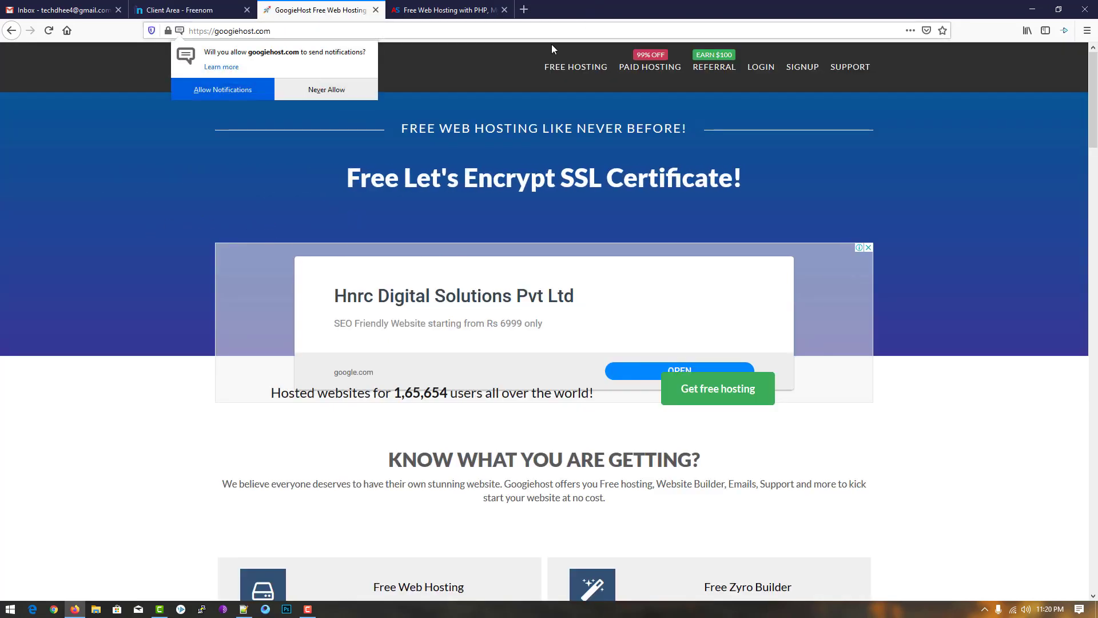
{"action": "left_click", "coordinate": [297, 94]}
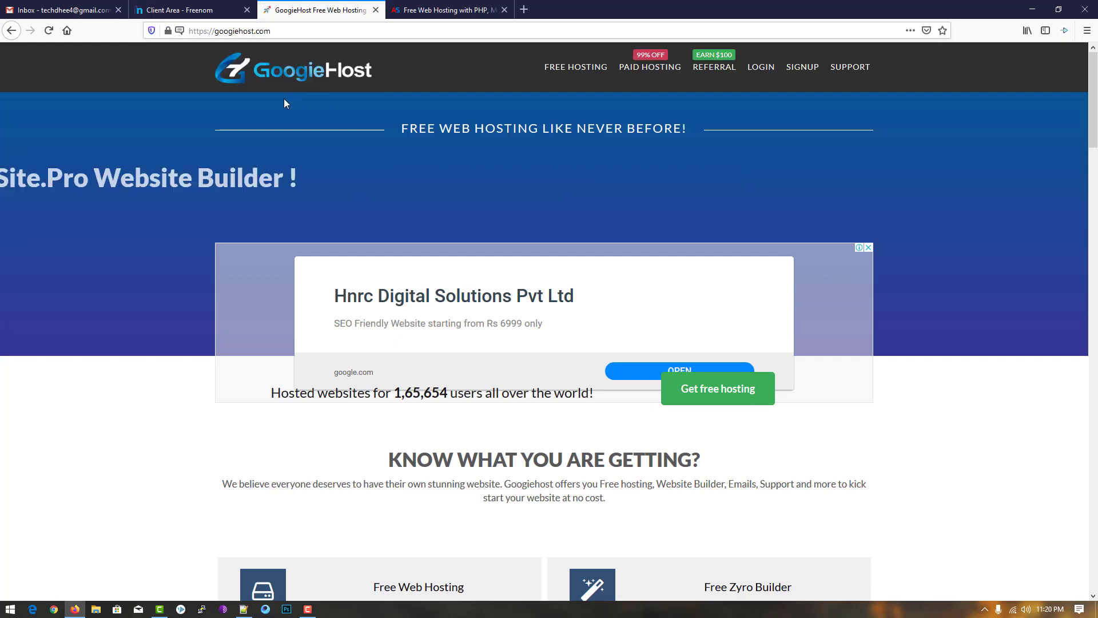
{"action": "left_click", "coordinate": [570, 68]}
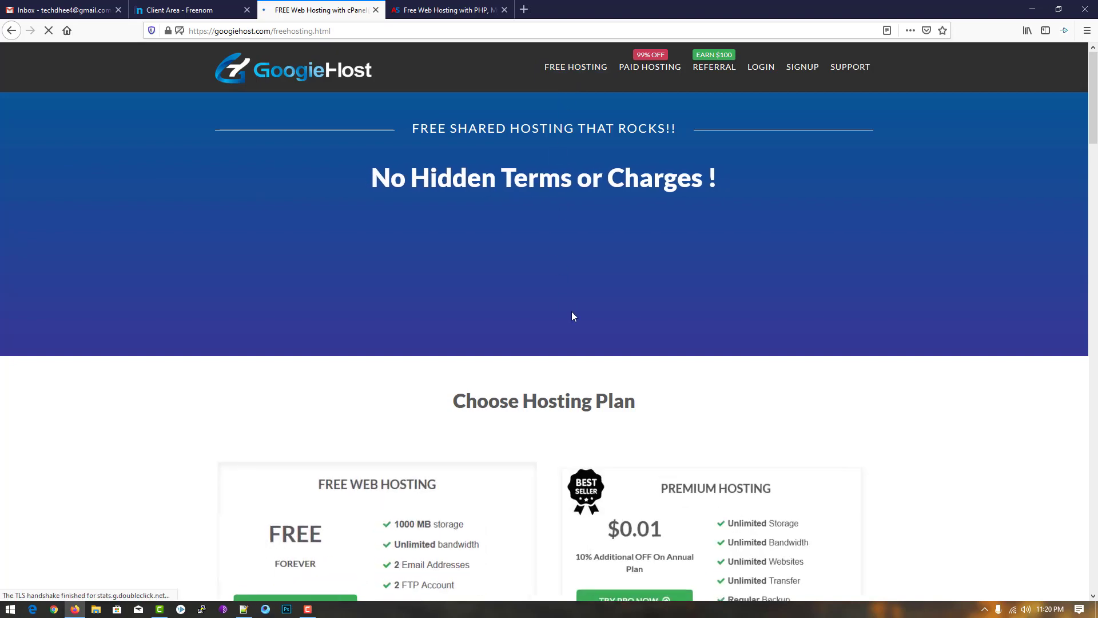
{"action": "scroll", "coordinate": [572, 311], "scroll_direction": "down", "scroll_amount": 4}
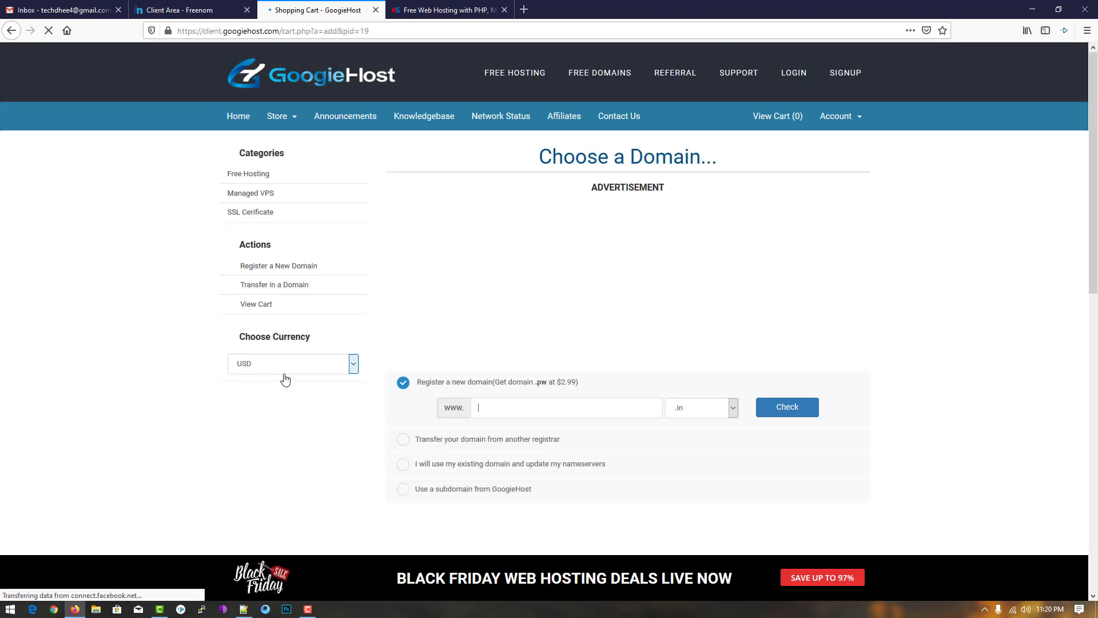
{"action": "scroll", "coordinate": [459, 342], "scroll_direction": "down", "scroll_amount": 1}
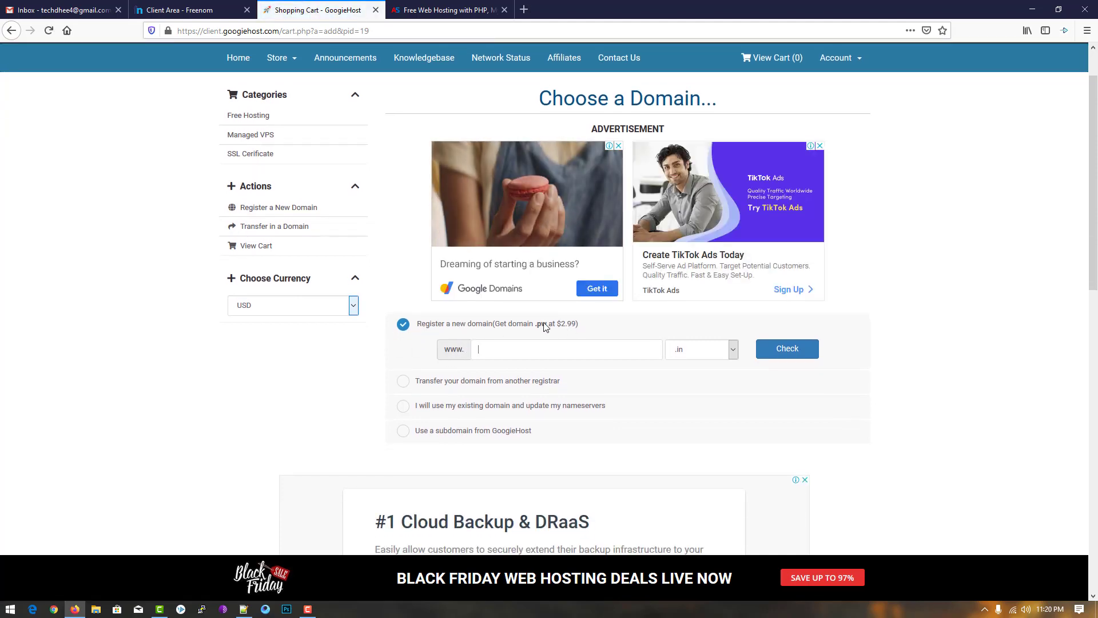
Step: Use the existing domain techdhee with extension tk for the FREE FOREVER hosting order
{"action": "scroll", "coordinate": [439, 363], "scroll_direction": "down", "scroll_amount": 1}
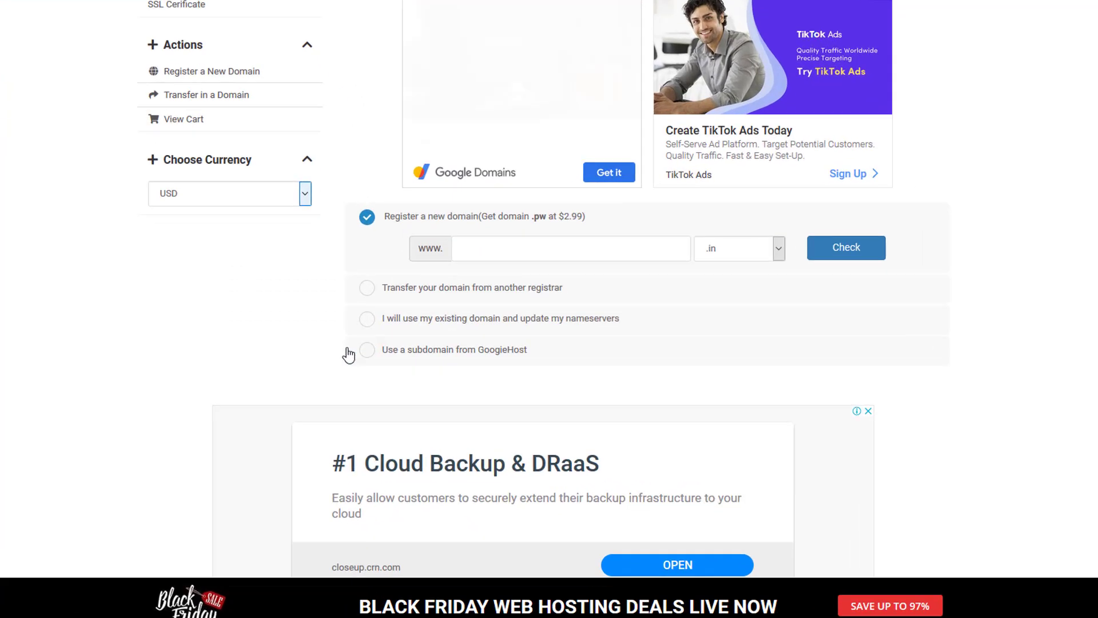
{"action": "left_click", "coordinate": [269, 242]}
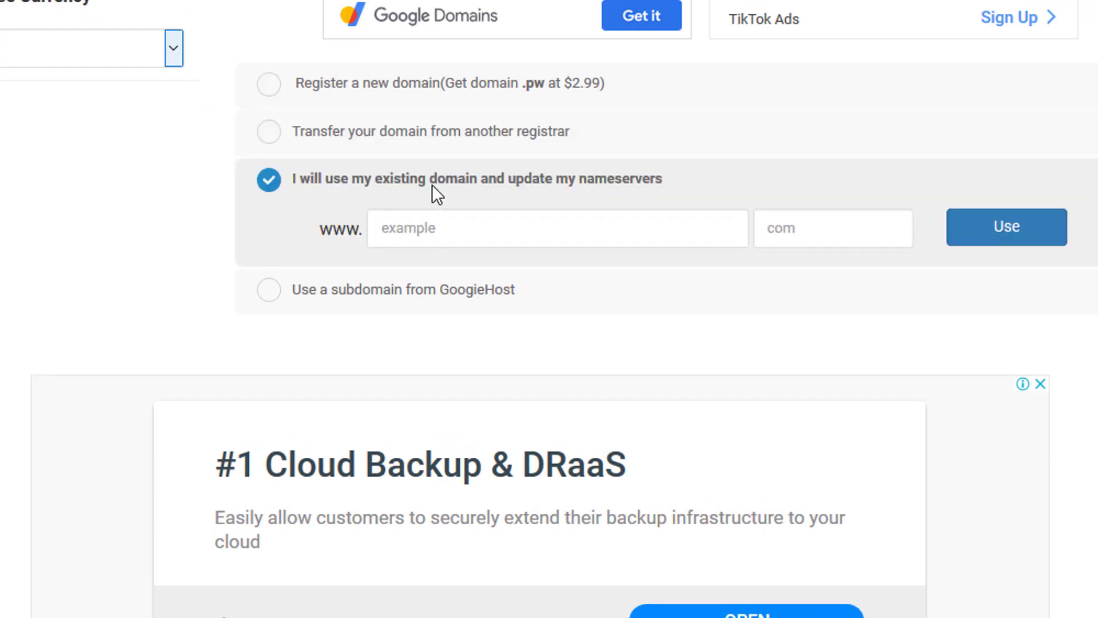
{"action": "left_click", "coordinate": [510, 233]}
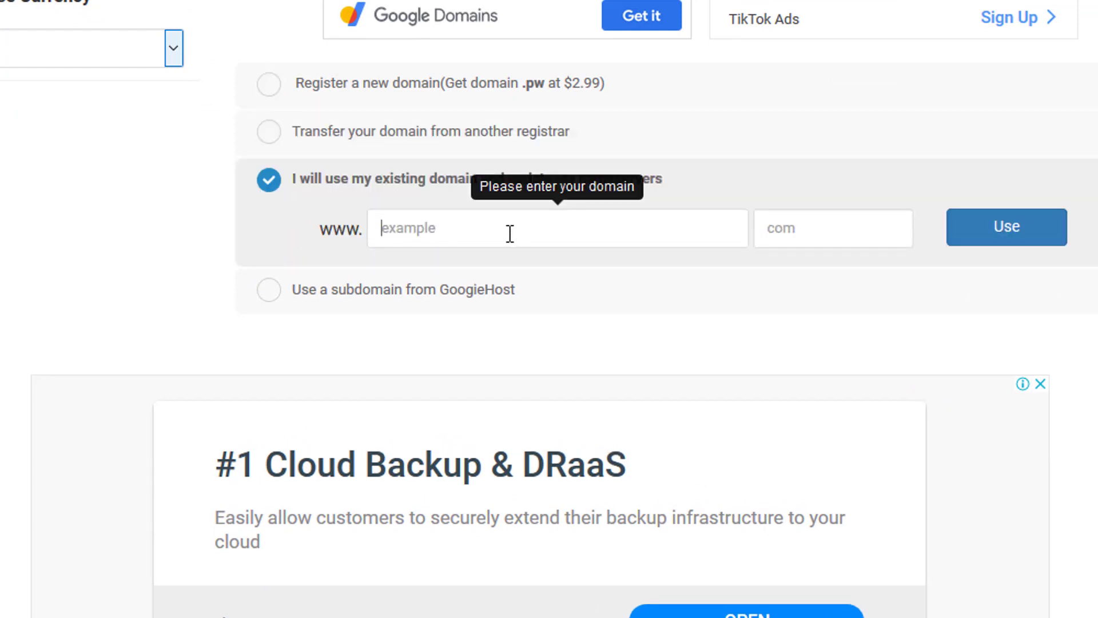
{"action": "type", "text": "techdhee"}
{"action": "left_click", "coordinate": [841, 236]}
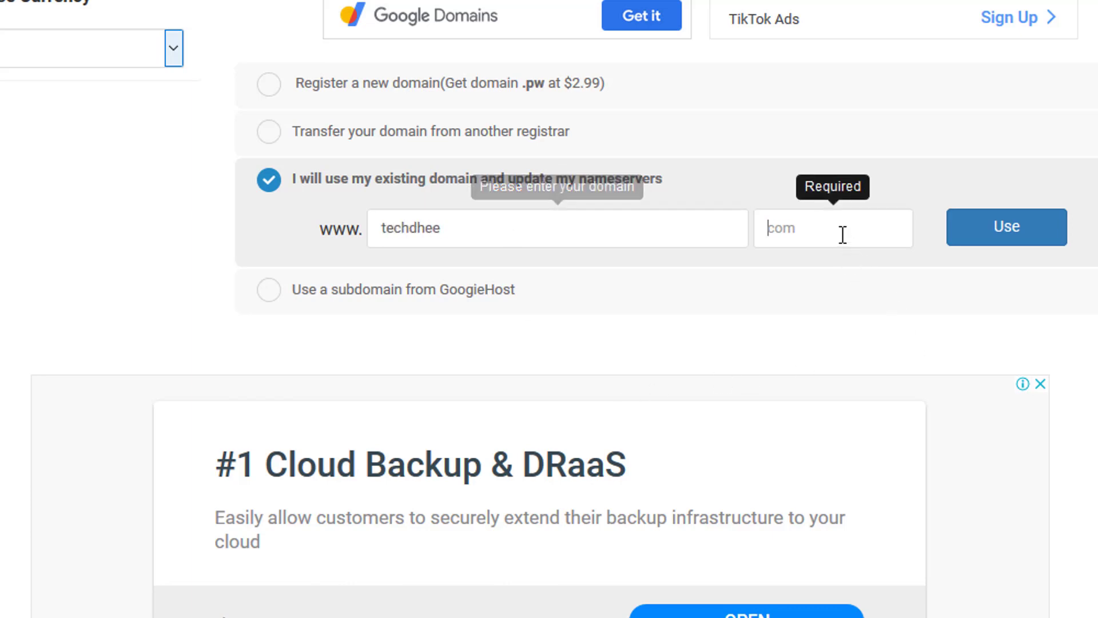
{"action": "type", "text": "tk"}
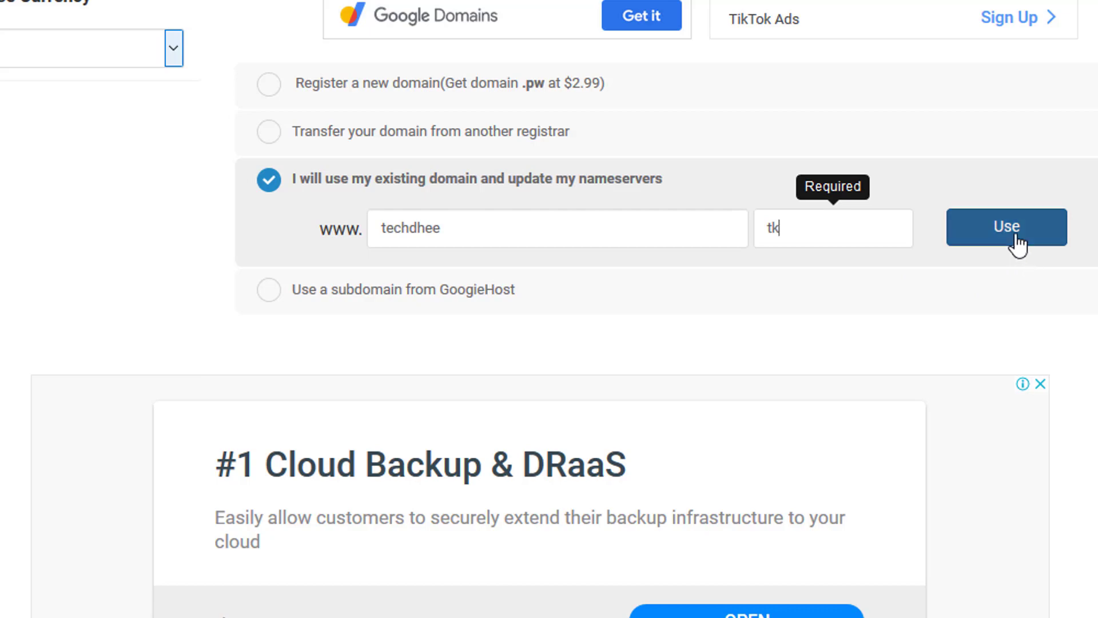
{"action": "left_click", "coordinate": [998, 240]}
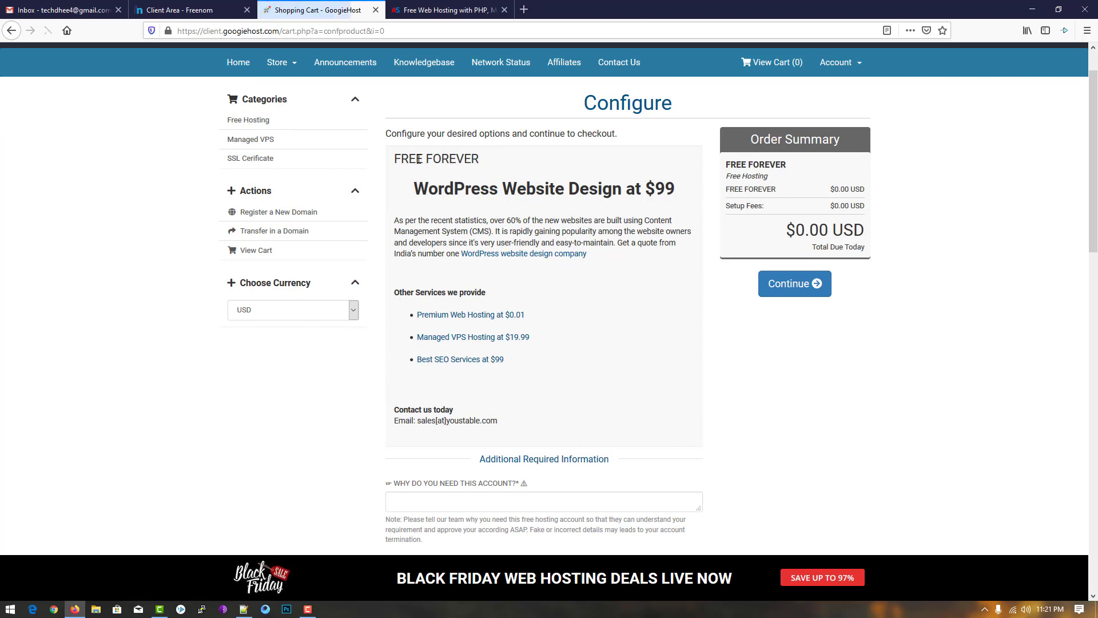
Step: Enter a reason under 'Why do you need this account?' and continue to Review & Checkout
{"action": "scroll", "coordinate": [546, 327], "scroll_direction": "down", "scroll_amount": 3}
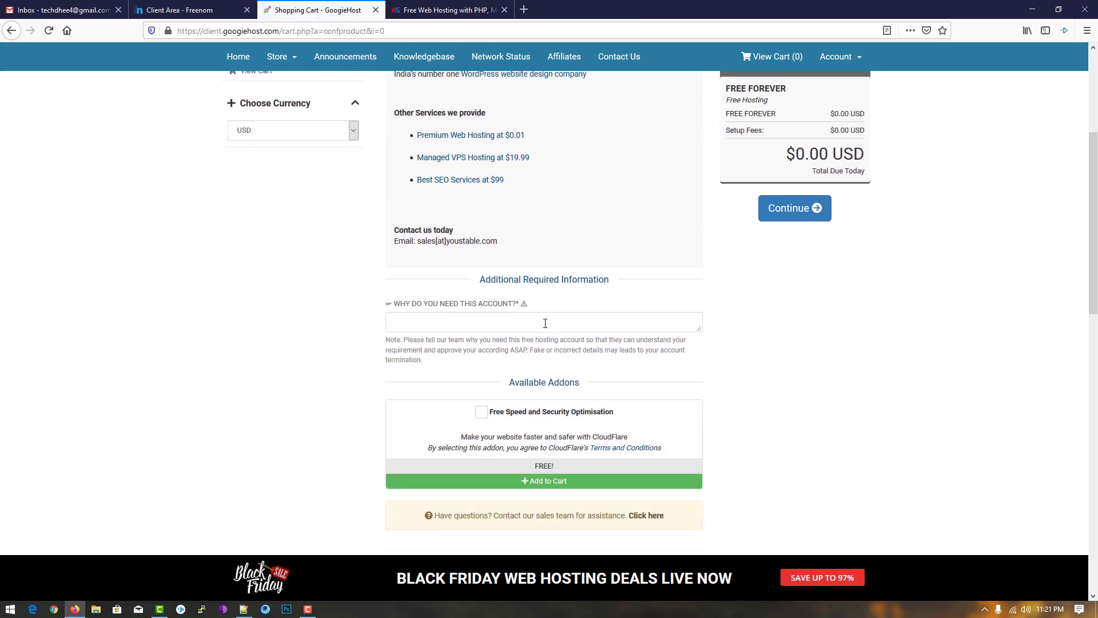
{"action": "scroll", "coordinate": [544, 326], "scroll_direction": "down", "scroll_amount": 2}
{"action": "scroll", "coordinate": [544, 326], "scroll_direction": "up", "scroll_amount": 2}
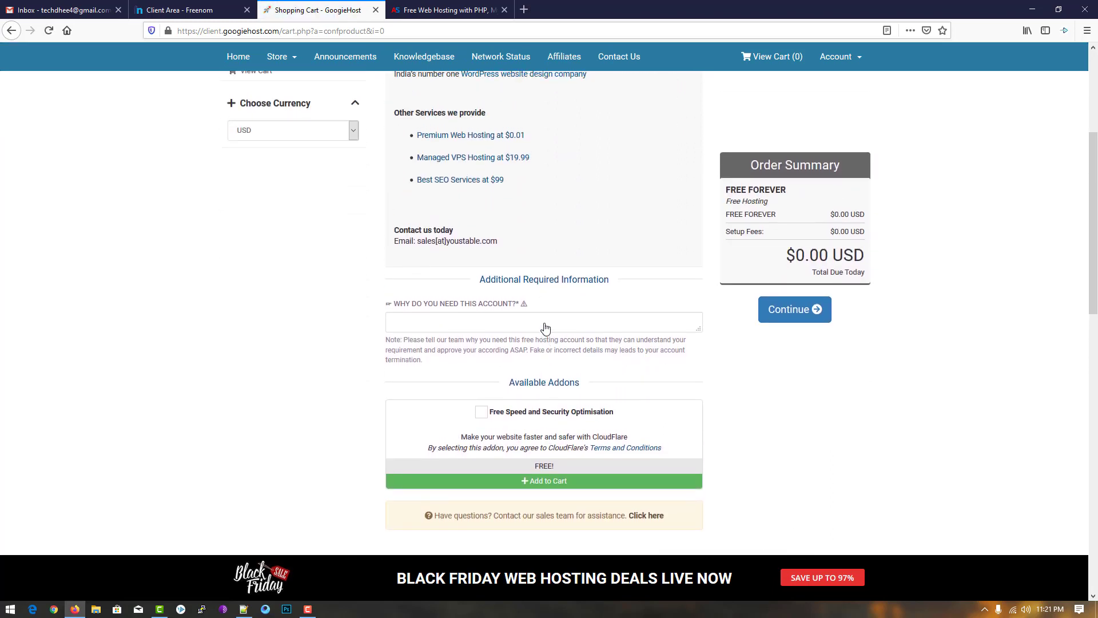
{"action": "scroll", "coordinate": [512, 319], "scroll_direction": "down", "scroll_amount": 1}
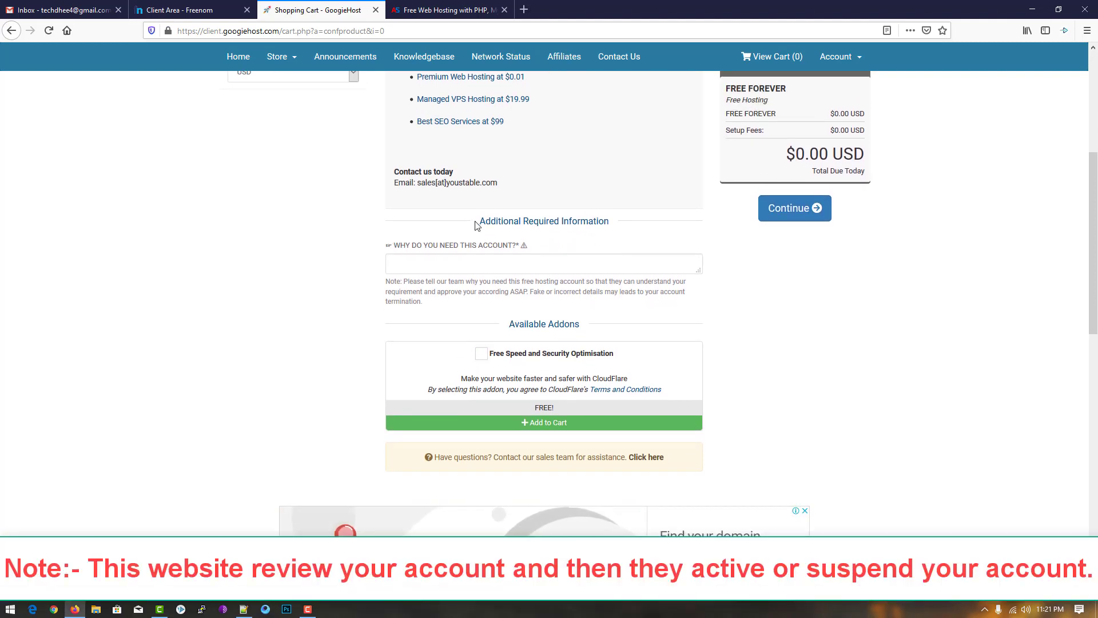
{"action": "left_click_drag", "start_coordinate": [479, 224], "coordinate": [614, 227]}
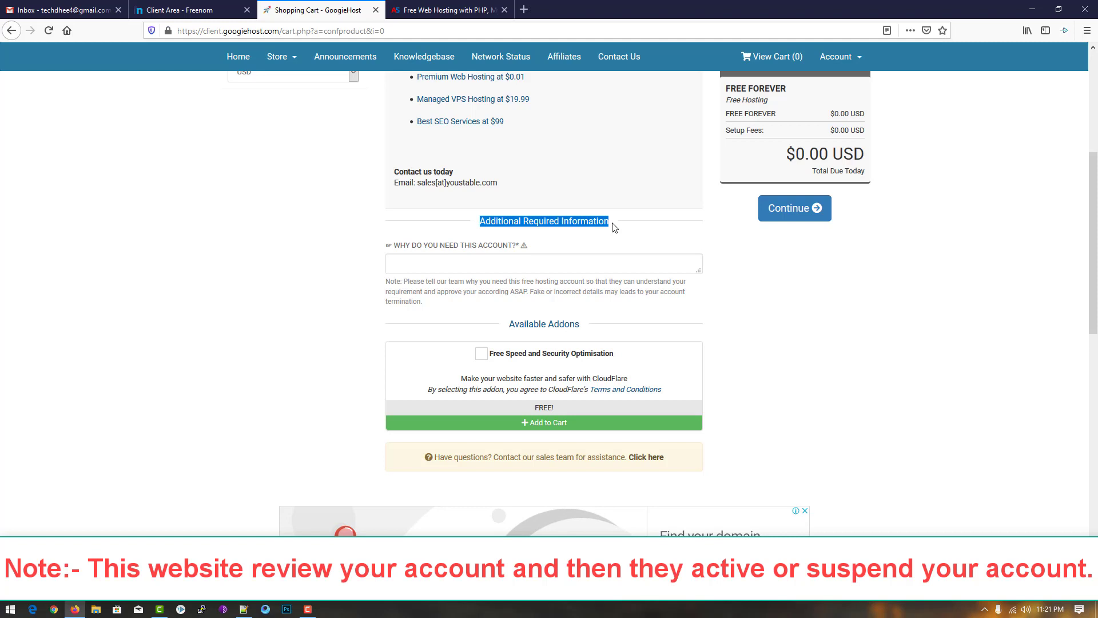
{"action": "left_click_drag", "start_coordinate": [394, 247], "coordinate": [522, 248]}
{"action": "left_click", "coordinate": [449, 263]}
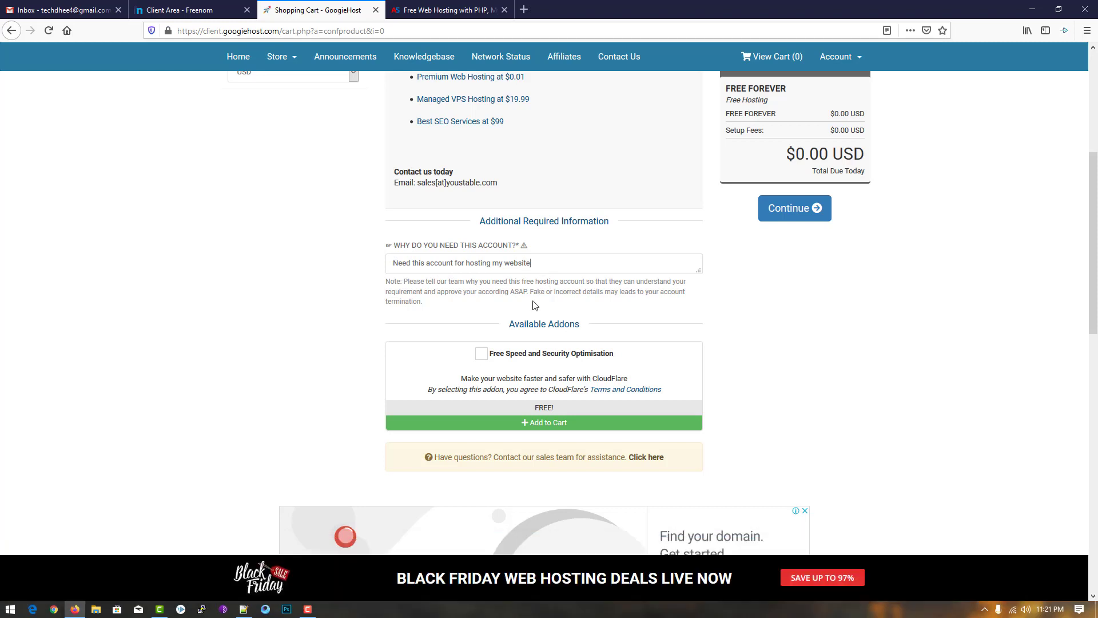
{"action": "left_click", "coordinate": [795, 208]}
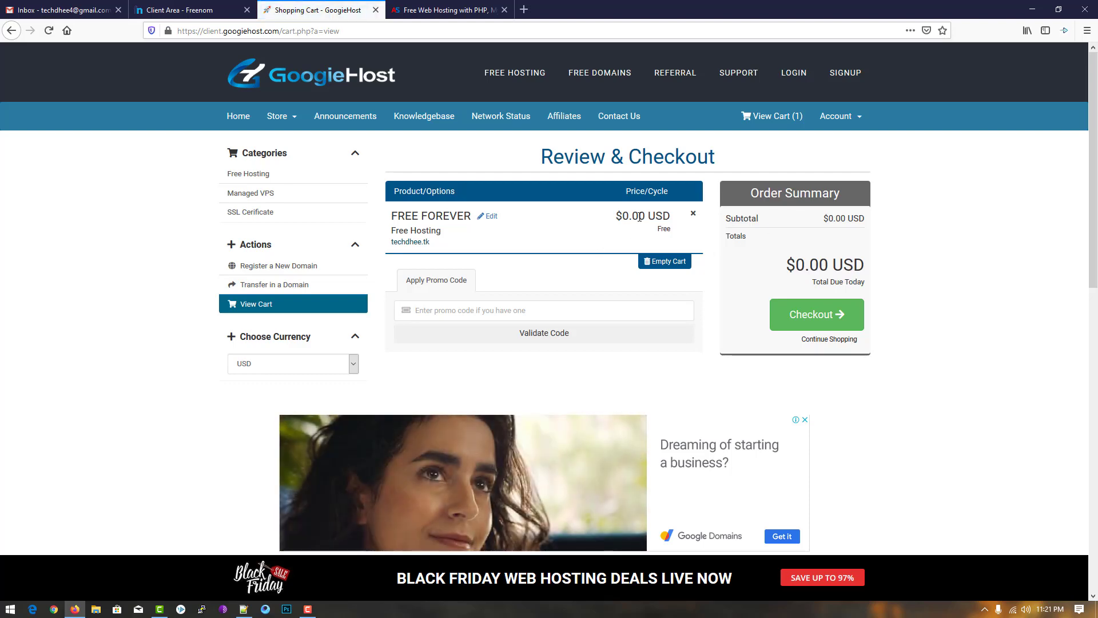
Step: Confirm the $0.00 USD price and total due for techdhee.tk, then proceed to Checkout
{"action": "left_click_drag", "start_coordinate": [619, 215], "coordinate": [680, 221]}
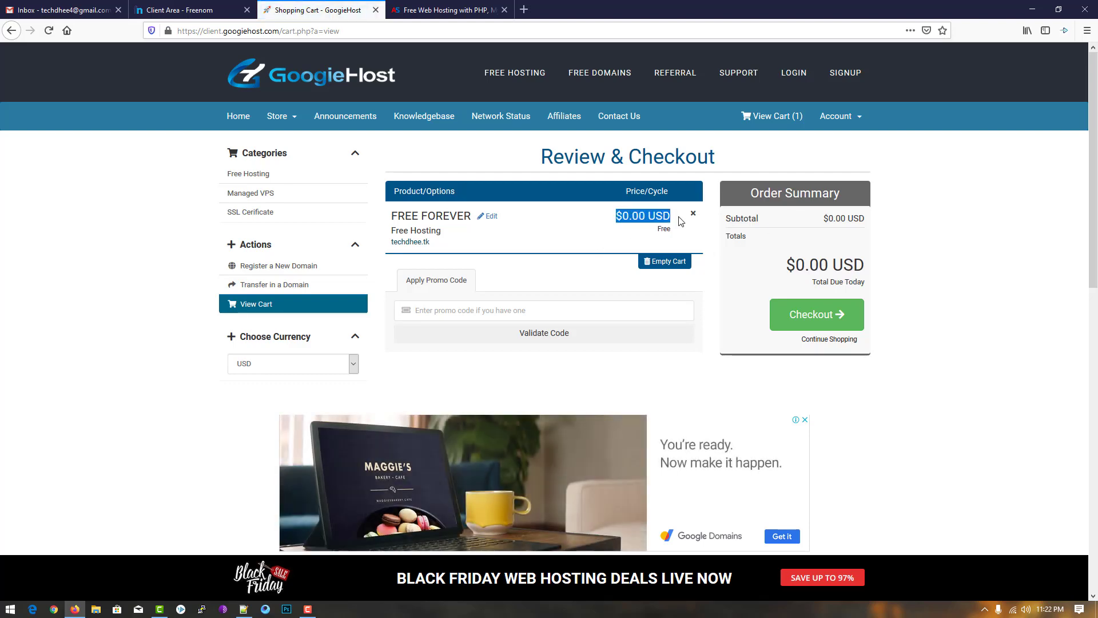
{"action": "left_click_drag", "start_coordinate": [796, 264], "coordinate": [884, 270]}
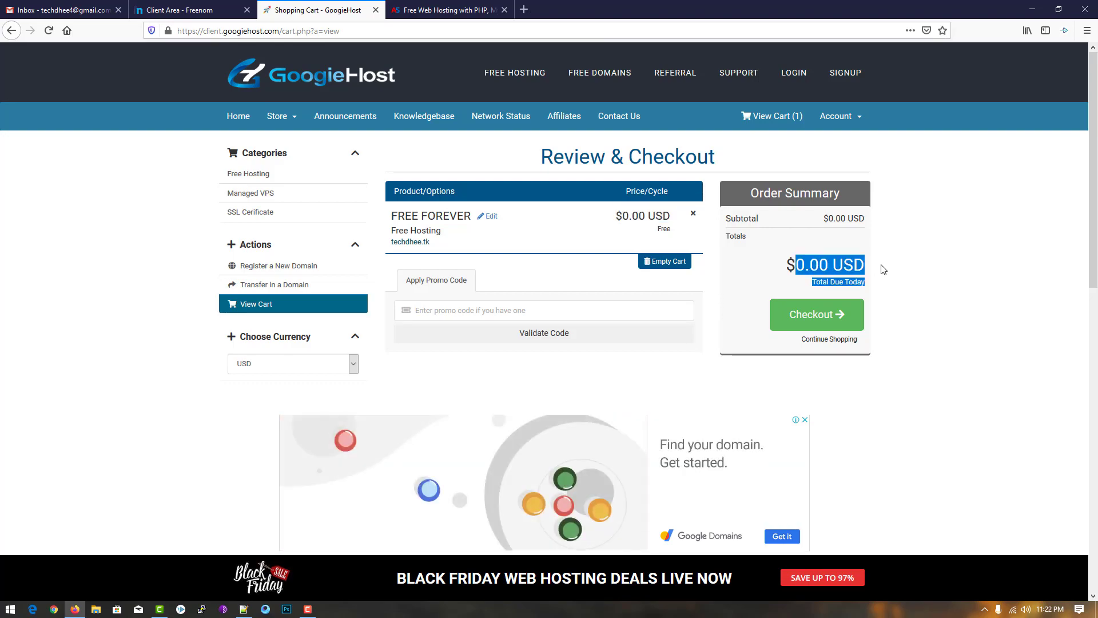
{"action": "scroll", "coordinate": [884, 270], "scroll_direction": "down", "scroll_amount": 10}
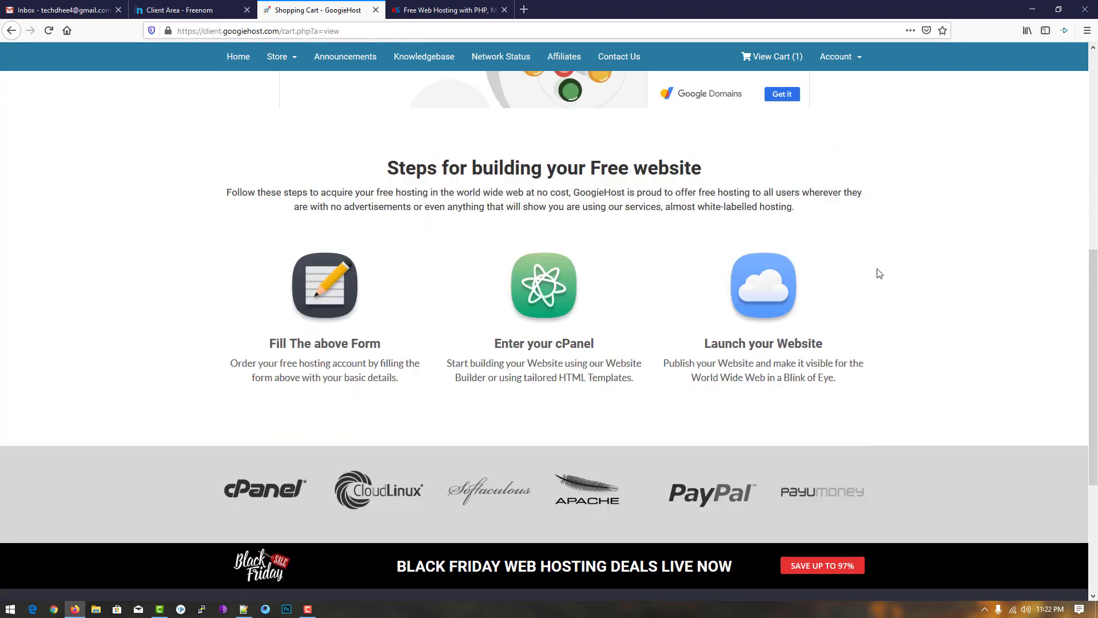
{"action": "scroll", "coordinate": [879, 273], "scroll_direction": "up", "scroll_amount": 10}
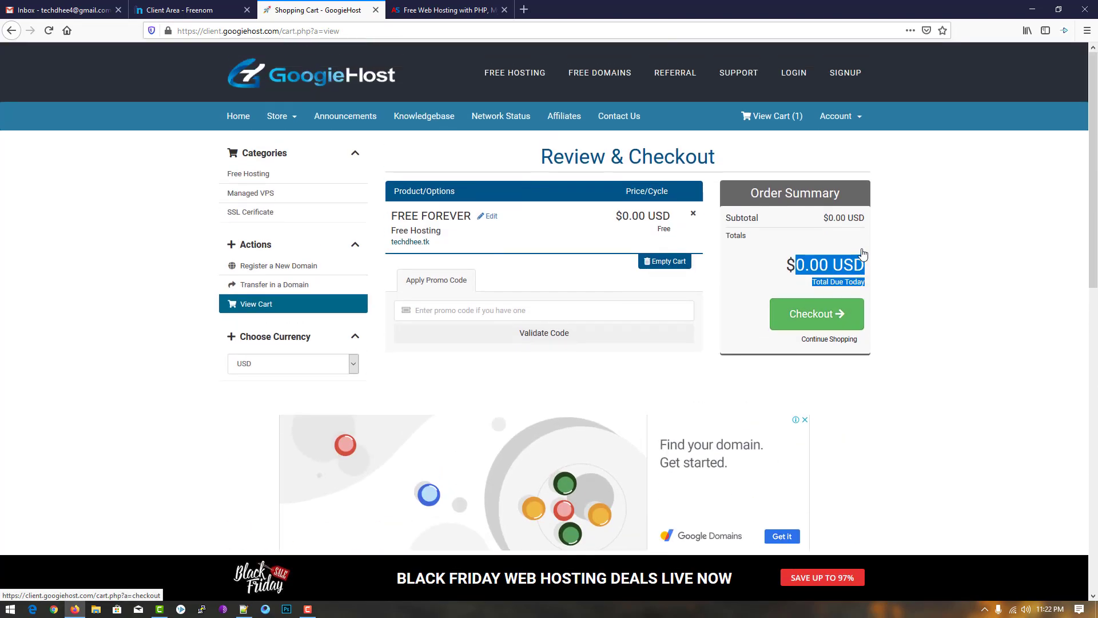
{"action": "left_click", "coordinate": [830, 323]}
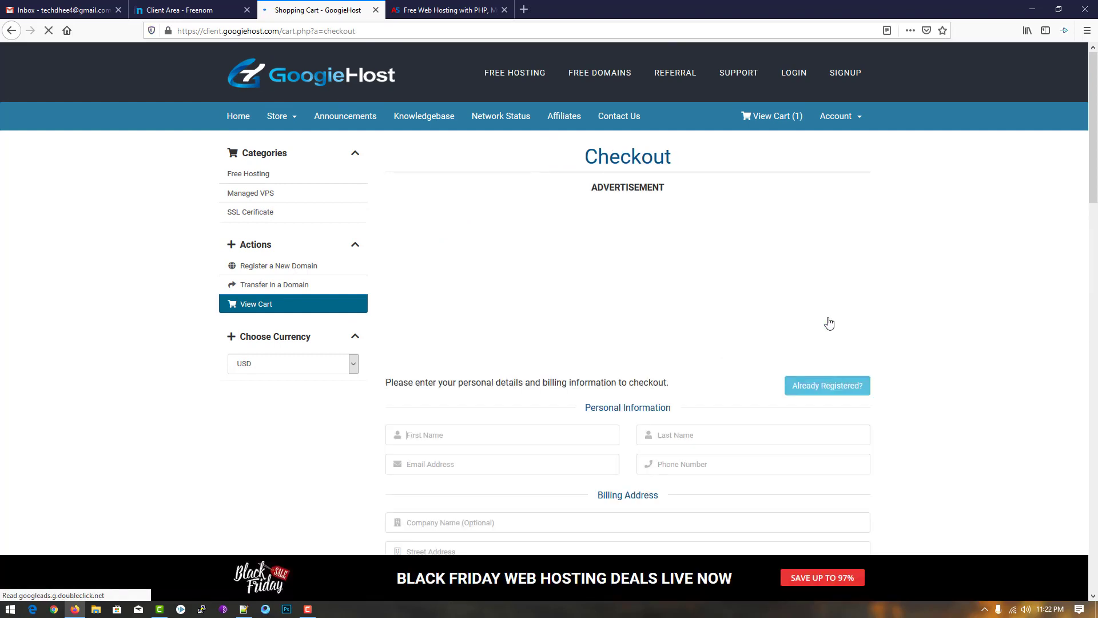
Step: Review the completed checkout form and place the free web hosting order
{"action": "scroll", "coordinate": [830, 323], "scroll_direction": "down", "scroll_amount": 2}
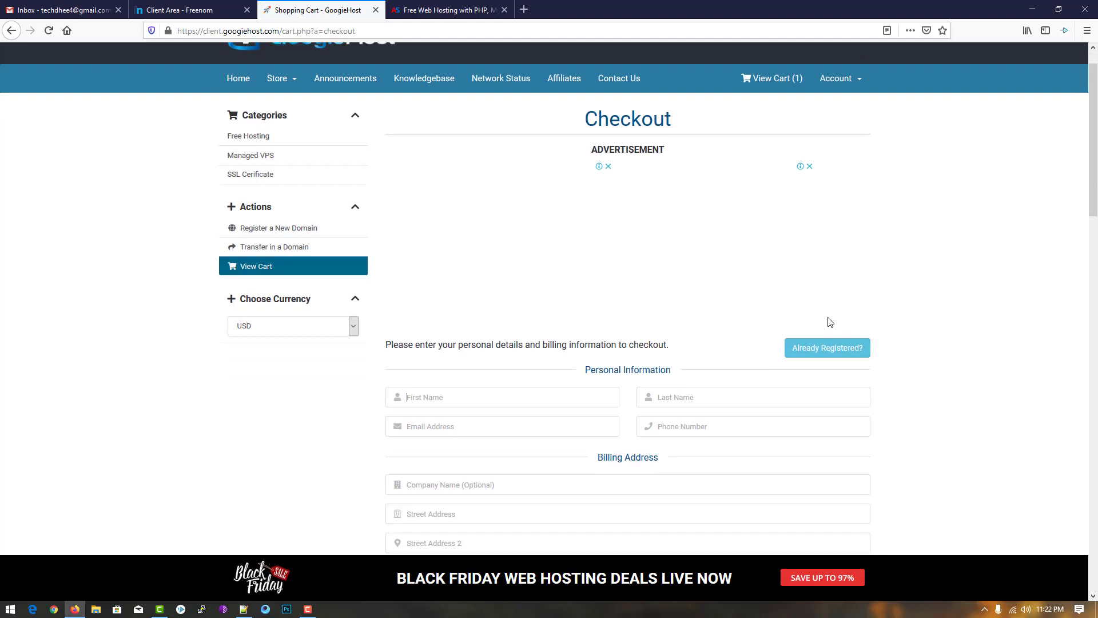
{"action": "scroll", "coordinate": [829, 323], "scroll_direction": "down", "scroll_amount": 2}
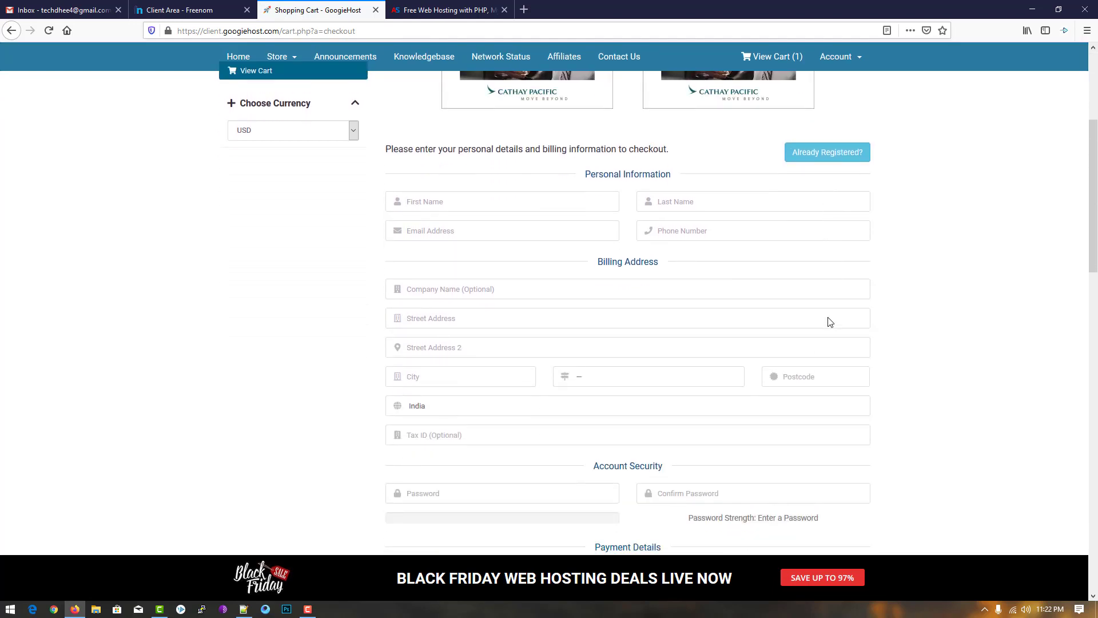
{"action": "scroll", "coordinate": [830, 323], "scroll_direction": "down", "scroll_amount": 1}
{"action": "scroll", "coordinate": [829, 322], "scroll_direction": "down", "scroll_amount": 1}
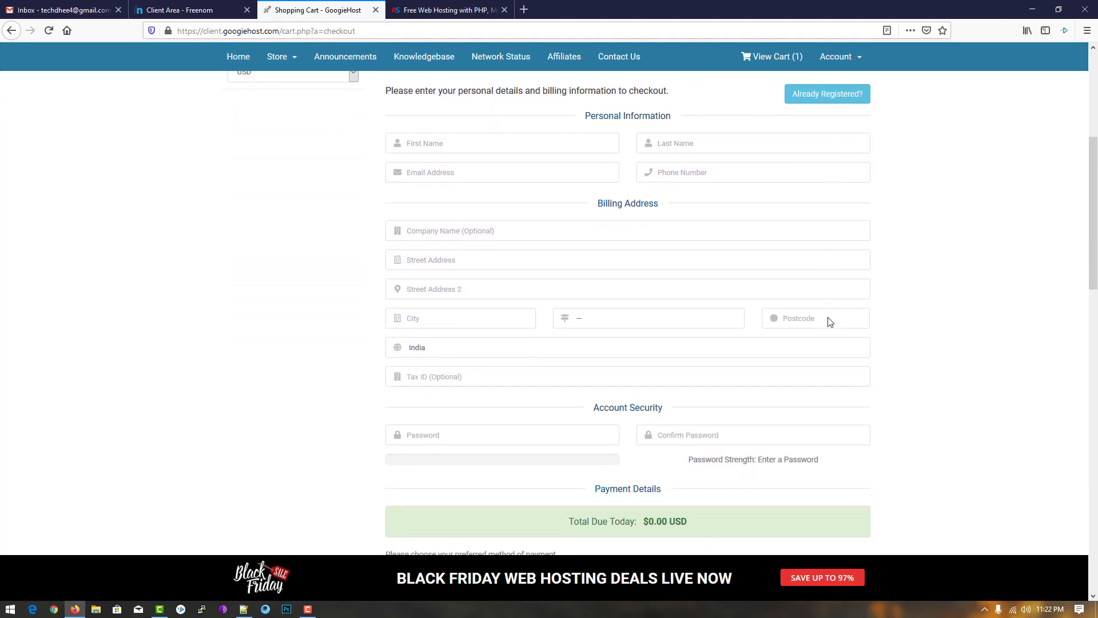
{"action": "scroll", "coordinate": [829, 322], "scroll_direction": "down", "scroll_amount": 2}
{"action": "scroll", "coordinate": [829, 323], "scroll_direction": "up", "scroll_amount": 2}
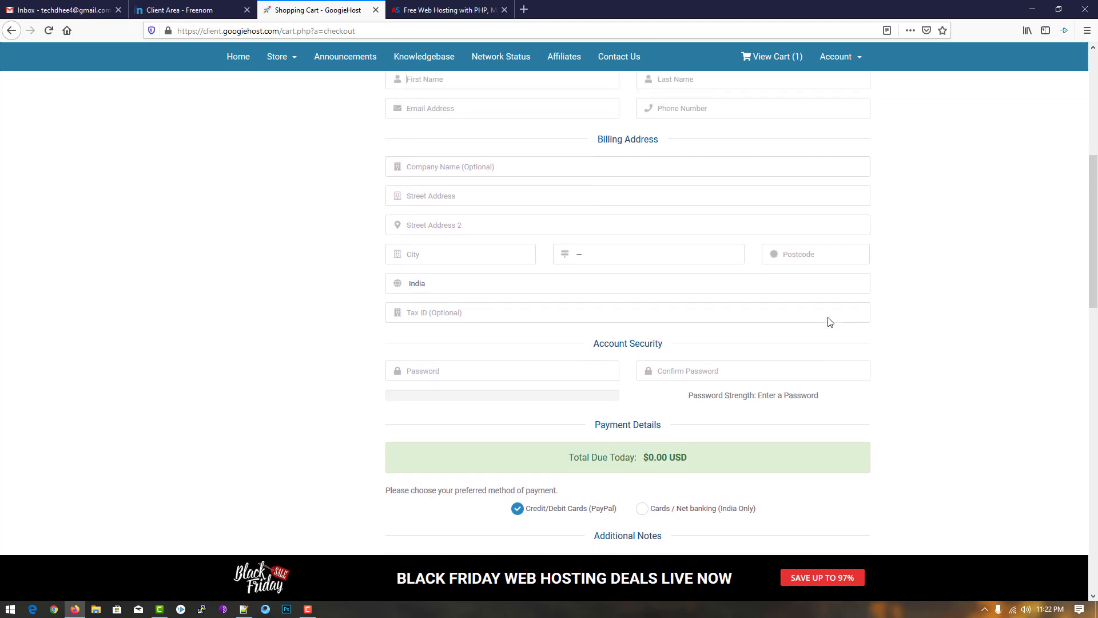
{"action": "scroll", "coordinate": [831, 322], "scroll_direction": "up", "scroll_amount": 1}
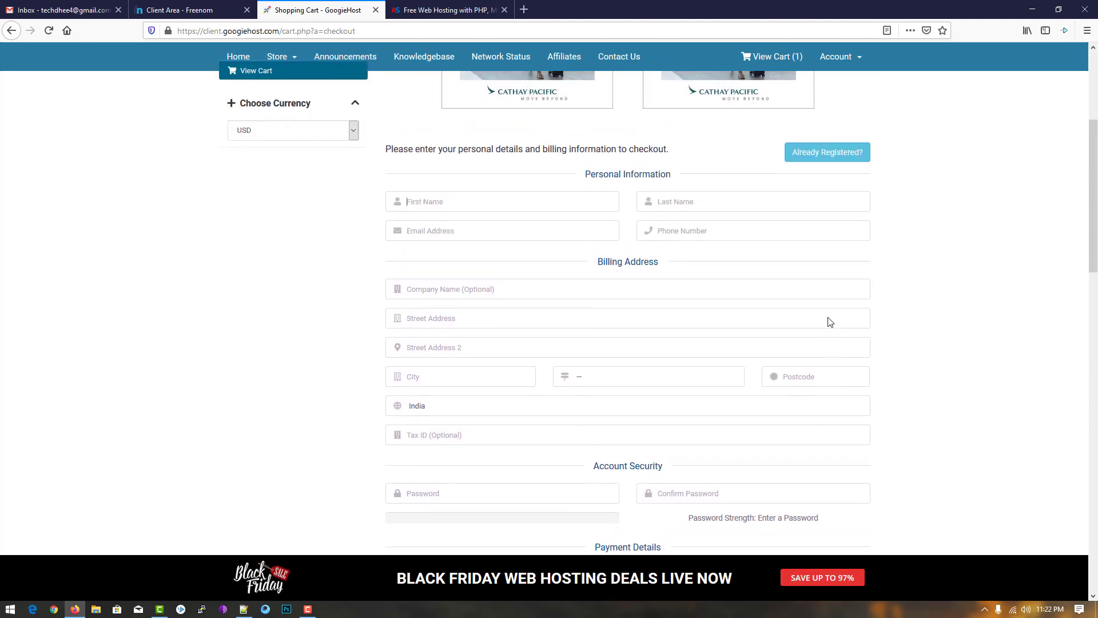
{"action": "scroll", "coordinate": [830, 322], "scroll_direction": "down", "scroll_amount": 1}
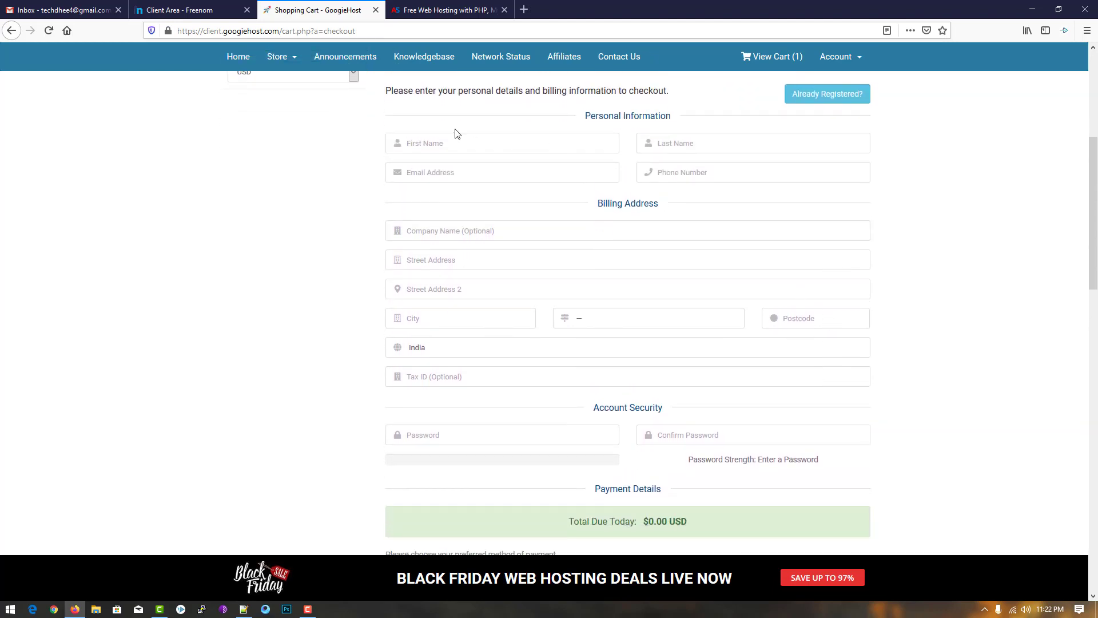
{"action": "scroll", "coordinate": [458, 133], "scroll_direction": "up", "scroll_amount": 1}
{"action": "scroll", "coordinate": [365, 181], "scroll_direction": "down", "scroll_amount": 1}
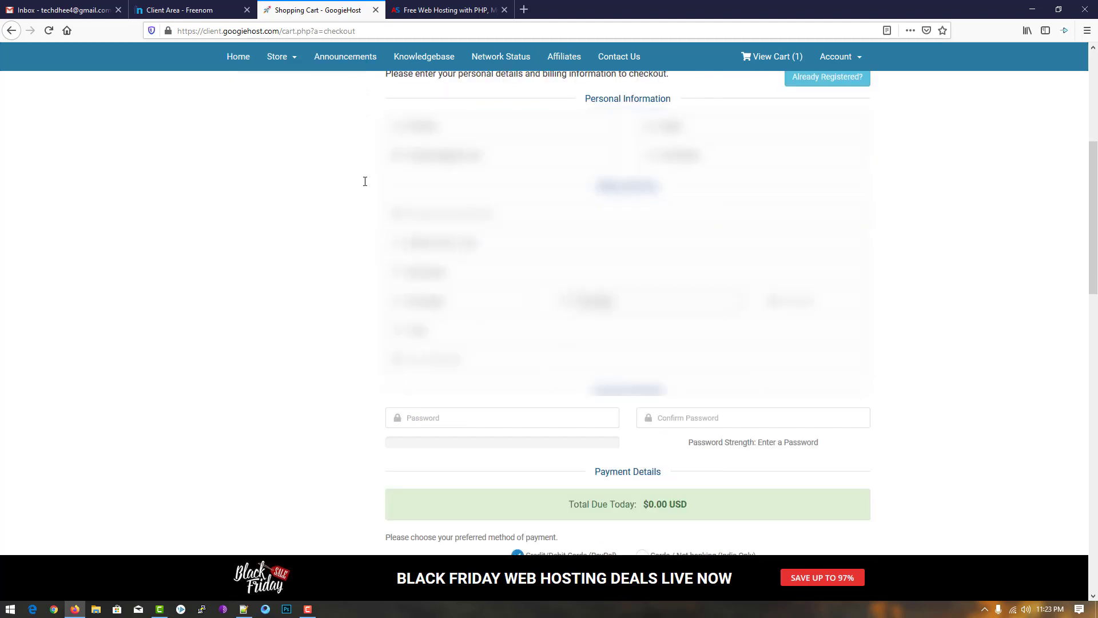
{"action": "scroll", "coordinate": [1093, 263], "scroll_direction": "down", "scroll_amount": 5}
{"action": "scroll", "coordinate": [1092, 263], "scroll_direction": "down", "scroll_amount": 3}
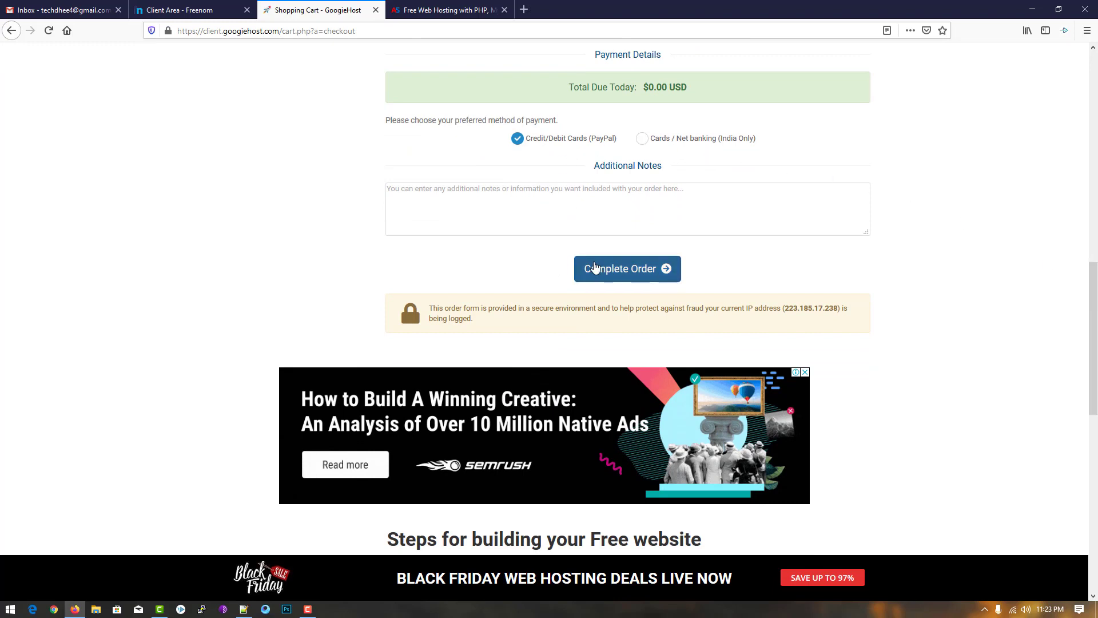
{"action": "left_click", "coordinate": [638, 275]}
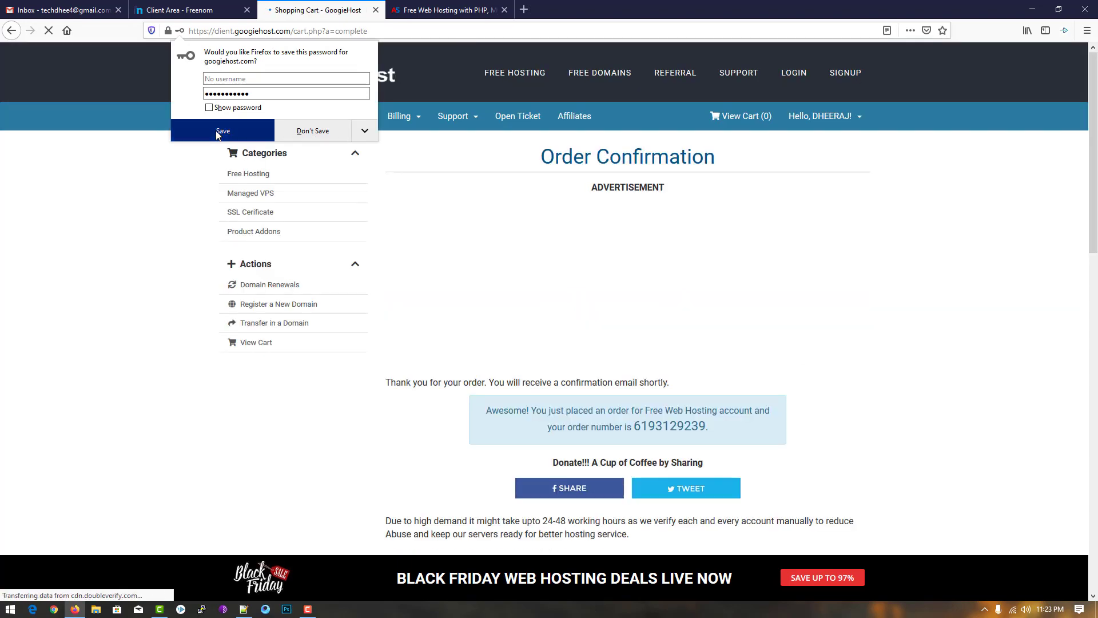
Step: Let Firefox save the new account password and highlight the order confirmation message
{"action": "left_click", "coordinate": [217, 131]}
{"action": "scroll", "coordinate": [849, 284], "scroll_direction": "down", "scroll_amount": 3}
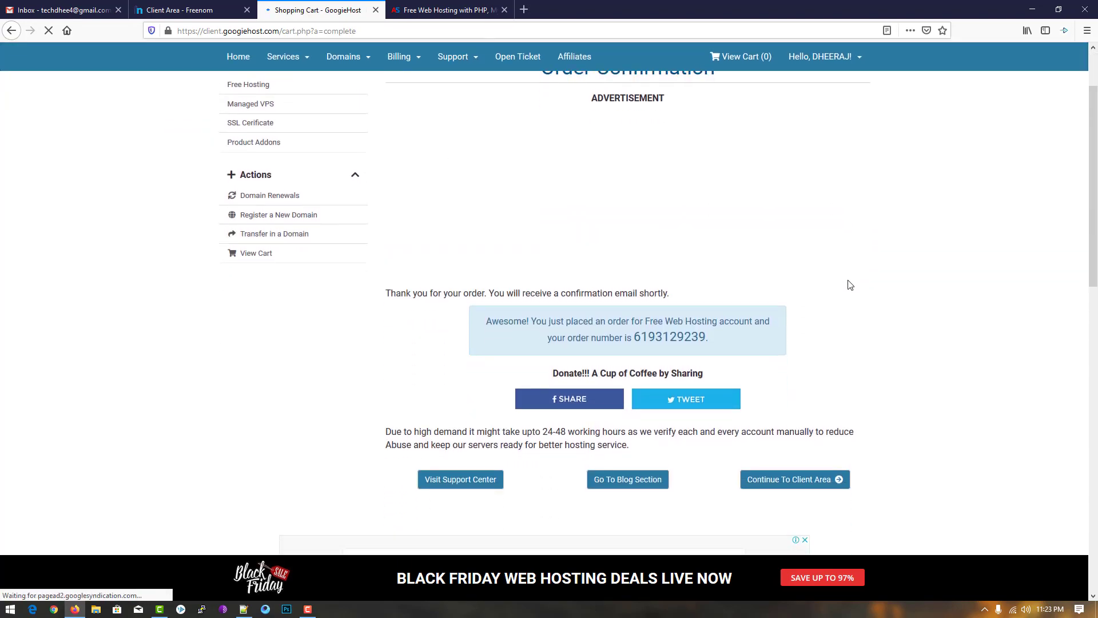
{"action": "left_click_drag", "start_coordinate": [485, 235], "coordinate": [742, 247]}
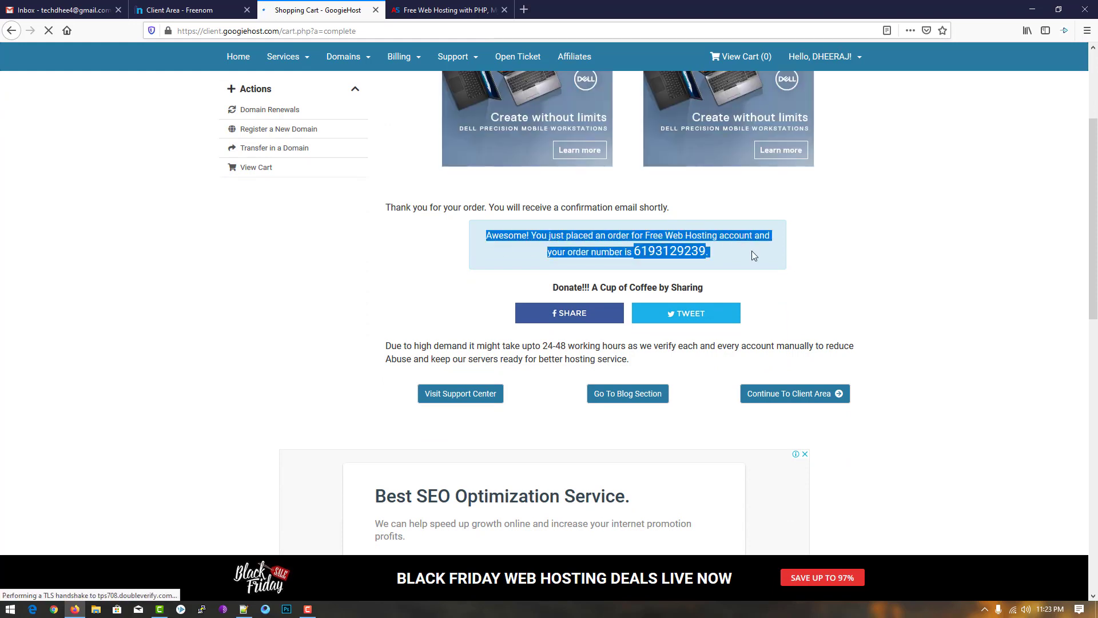
{"action": "left_click", "coordinate": [675, 251]}
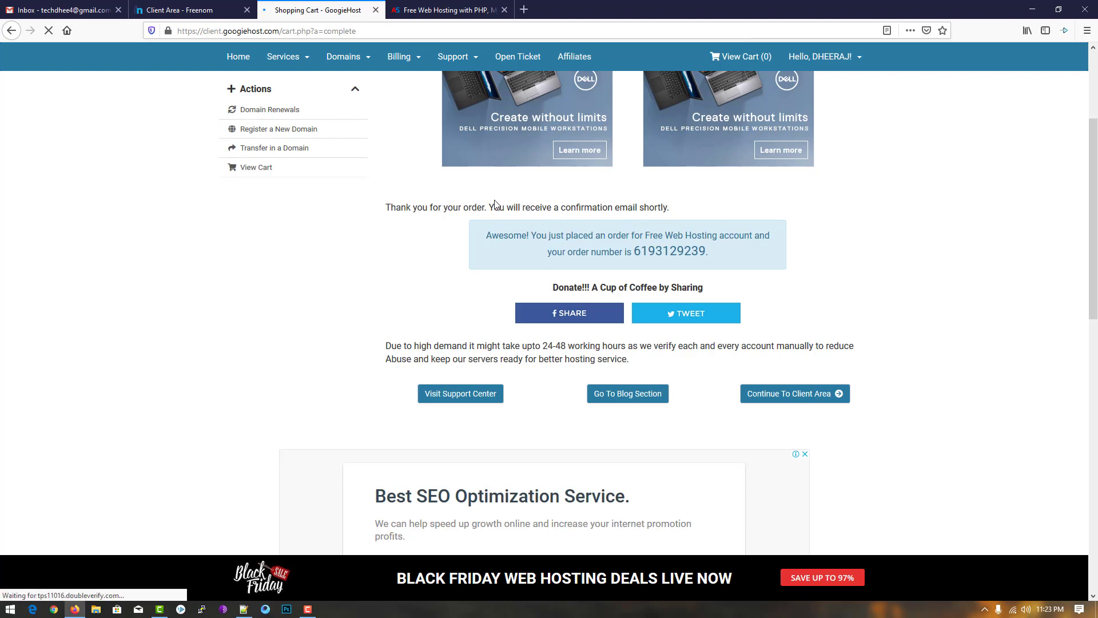
{"action": "left_click_drag", "start_coordinate": [489, 205], "coordinate": [684, 212]}
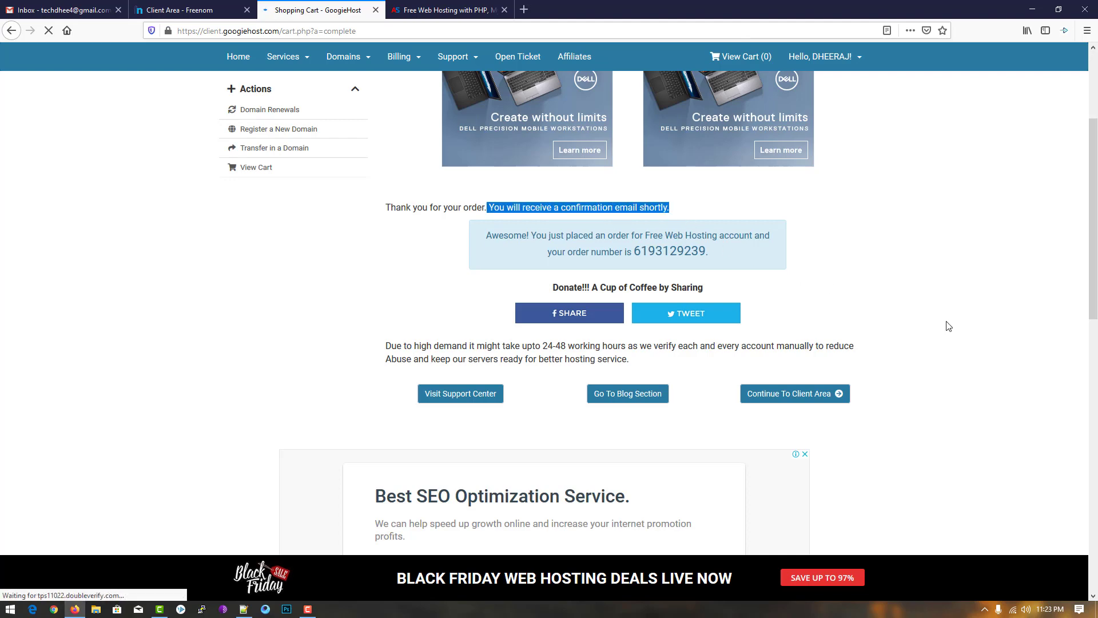
Step: Switch over to the Gmail inbox tab
{"action": "scroll", "coordinate": [948, 326], "scroll_direction": "down", "scroll_amount": 3}
{"action": "scroll", "coordinate": [947, 325], "scroll_direction": "down", "scroll_amount": 2}
{"action": "scroll", "coordinate": [947, 325], "scroll_direction": "up", "scroll_amount": 5}
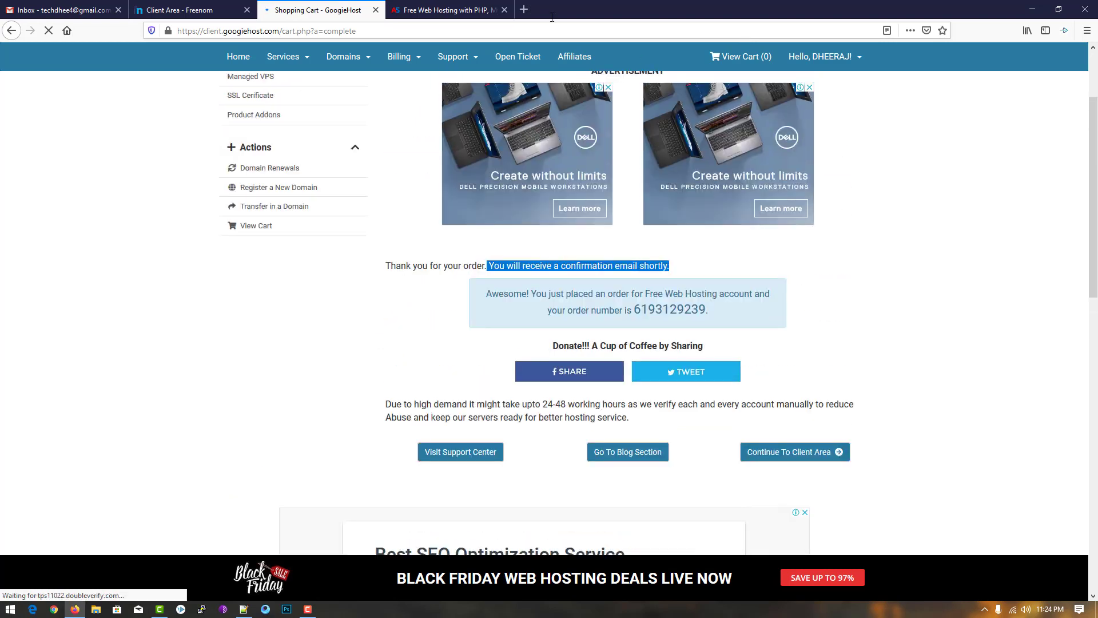
{"action": "left_click", "coordinate": [79, 11]}
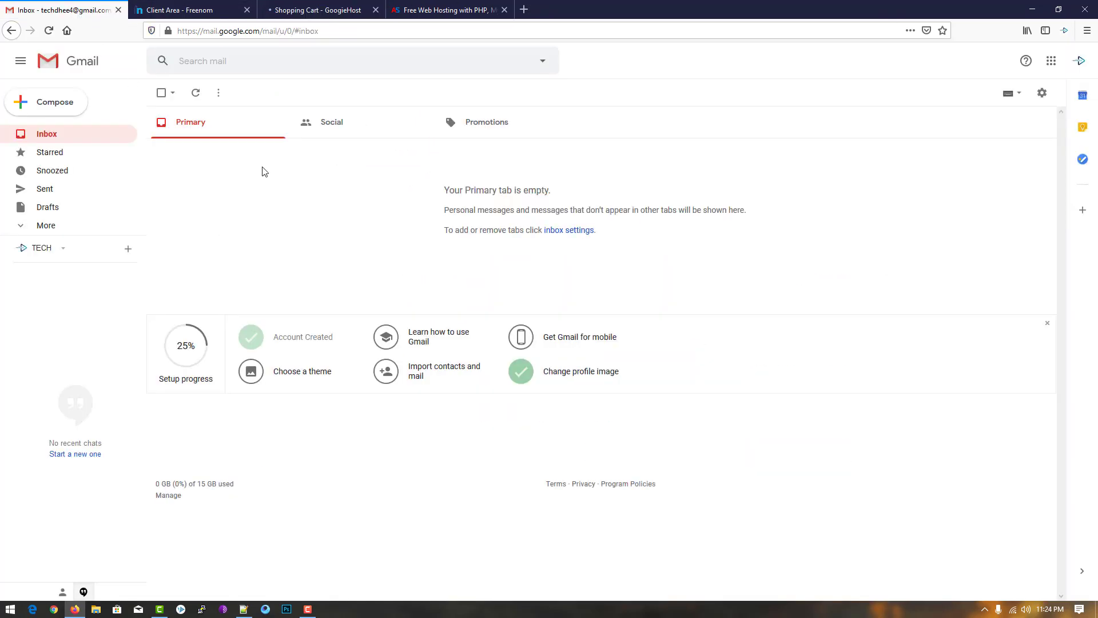
Step: Reload Gmail and open the Spam folder to look for the registration e-mail
{"action": "left_click", "coordinate": [48, 31]}
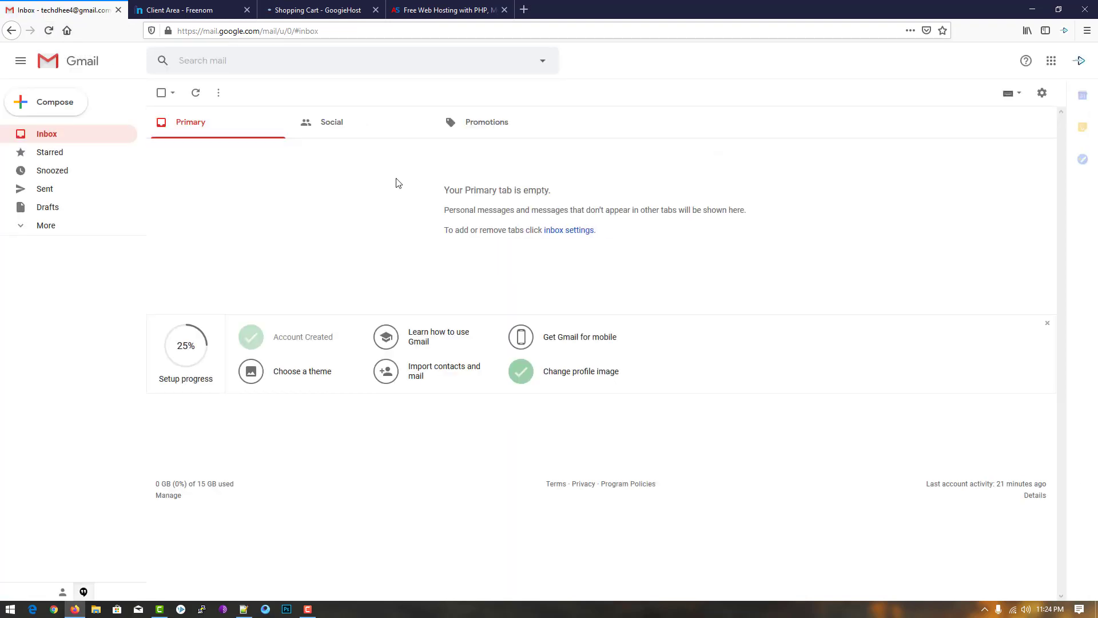
{"action": "left_click", "coordinate": [48, 228]}
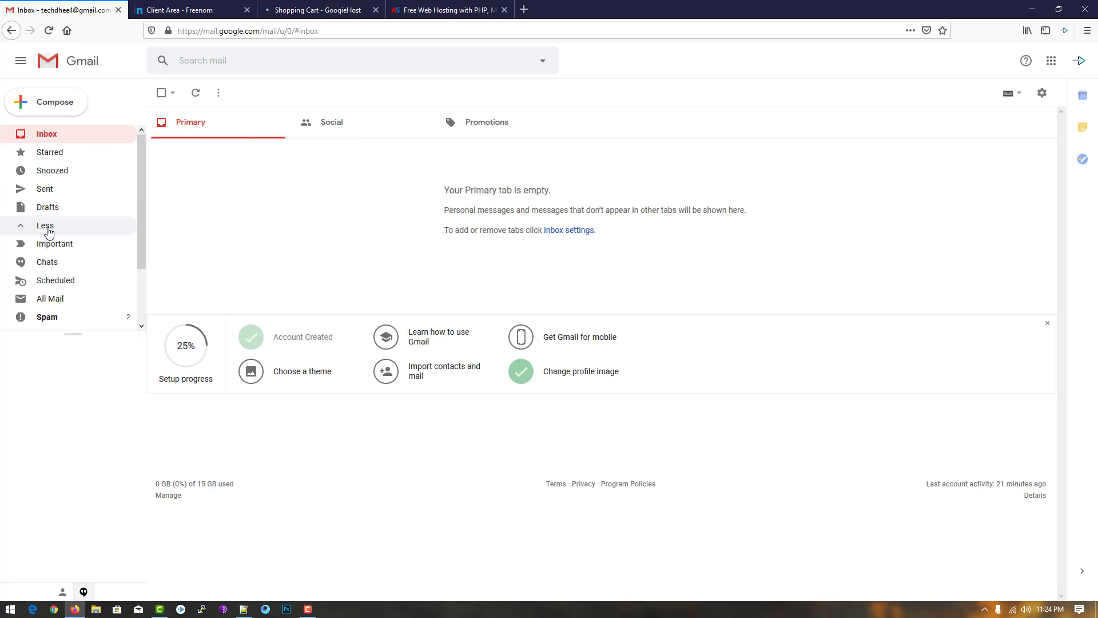
{"action": "left_click_drag", "start_coordinate": [141, 235], "coordinate": [142, 294]}
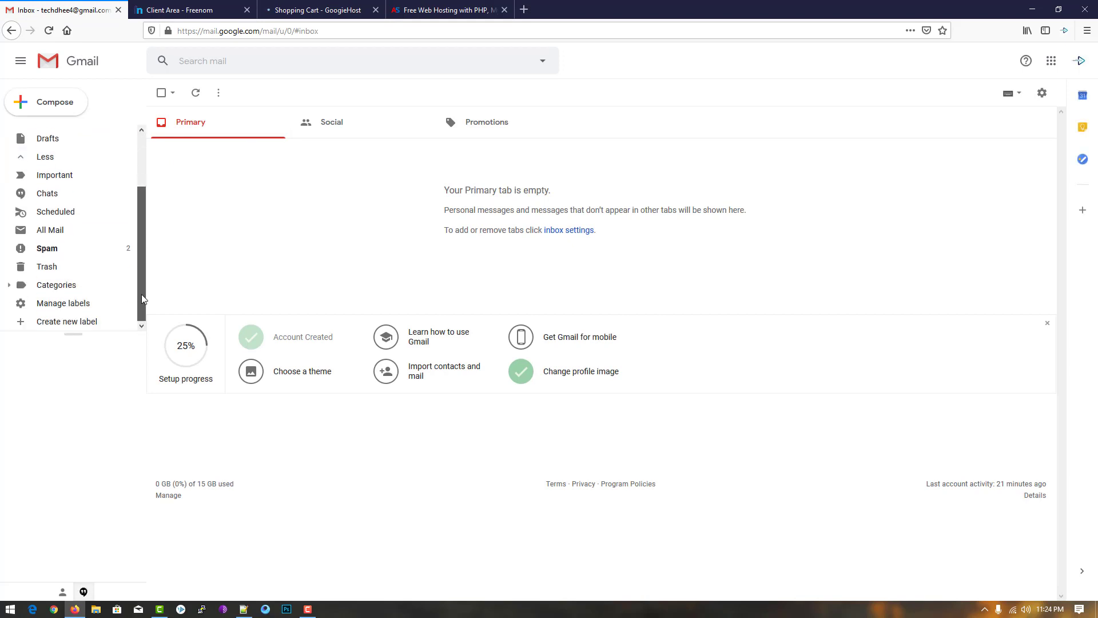
{"action": "left_click", "coordinate": [47, 249]}
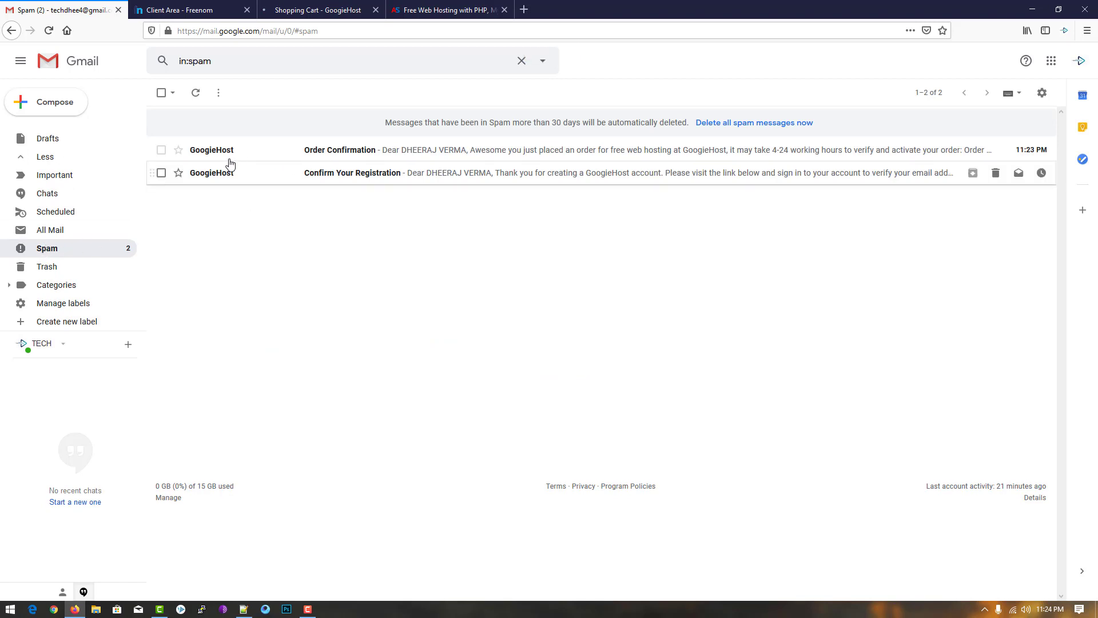
Step: Open the Confirm Your Registration e-mail and follow its account verification link
{"action": "left_click", "coordinate": [332, 180]}
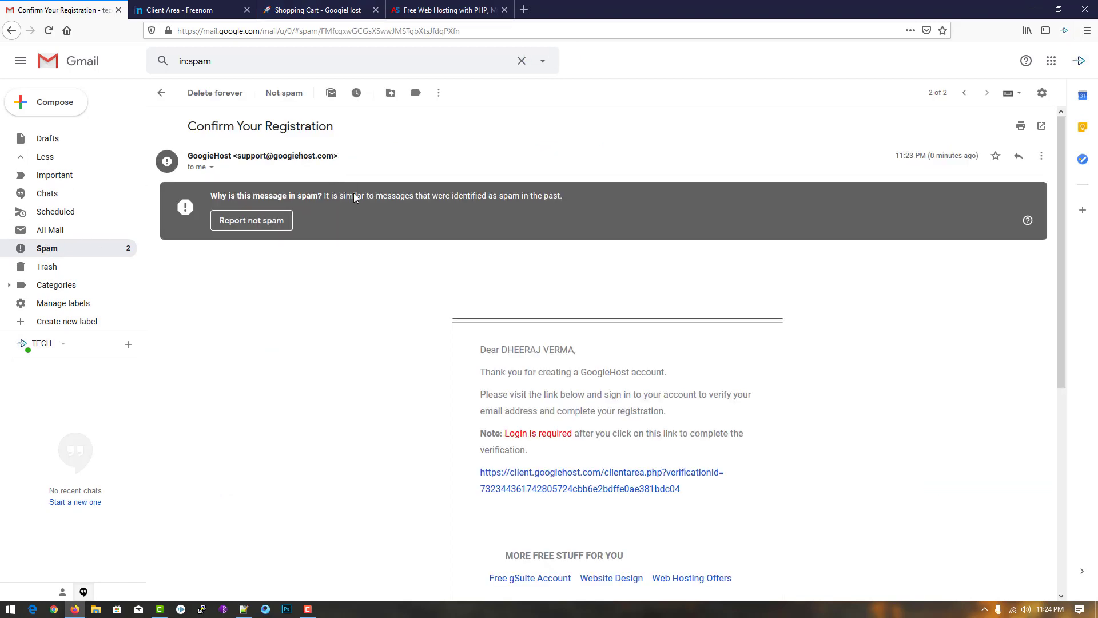
{"action": "scroll", "coordinate": [557, 331], "scroll_direction": "down", "scroll_amount": 2}
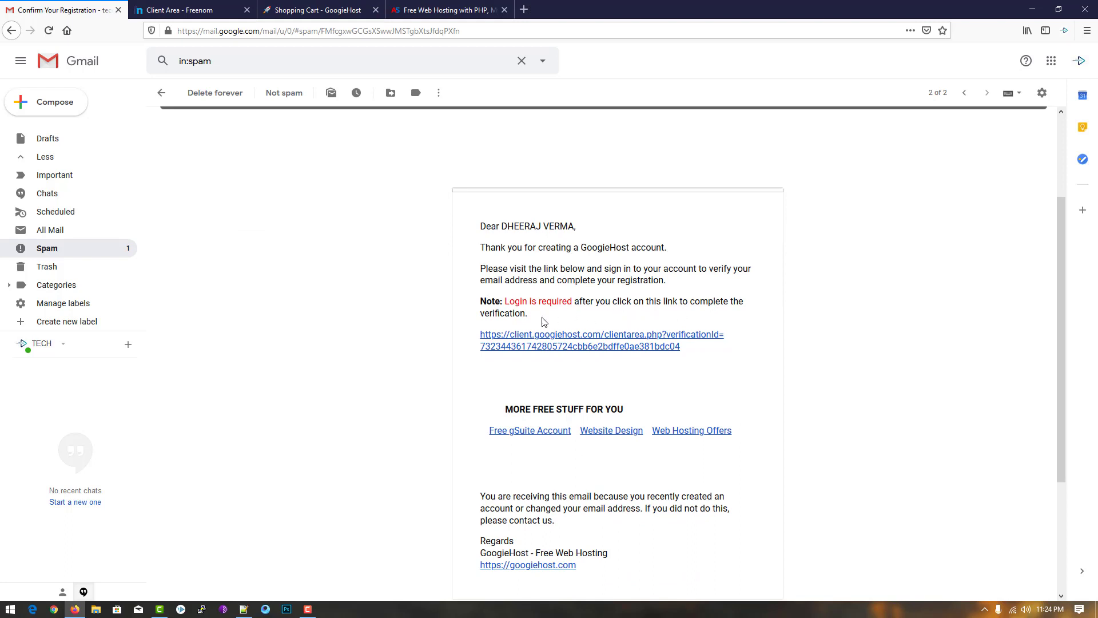
{"action": "left_click", "coordinate": [560, 343]}
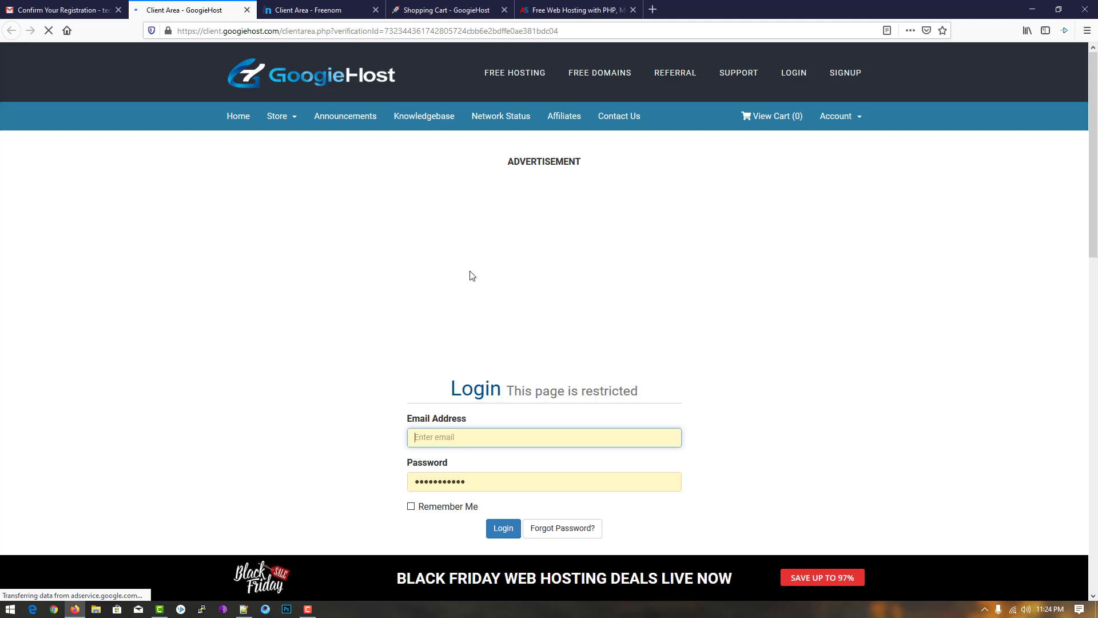
Step: Log in to GoogieHost with the account e-mail and password, updating Firefox's saved login
{"action": "scroll", "coordinate": [452, 312], "scroll_direction": "down", "scroll_amount": 2}
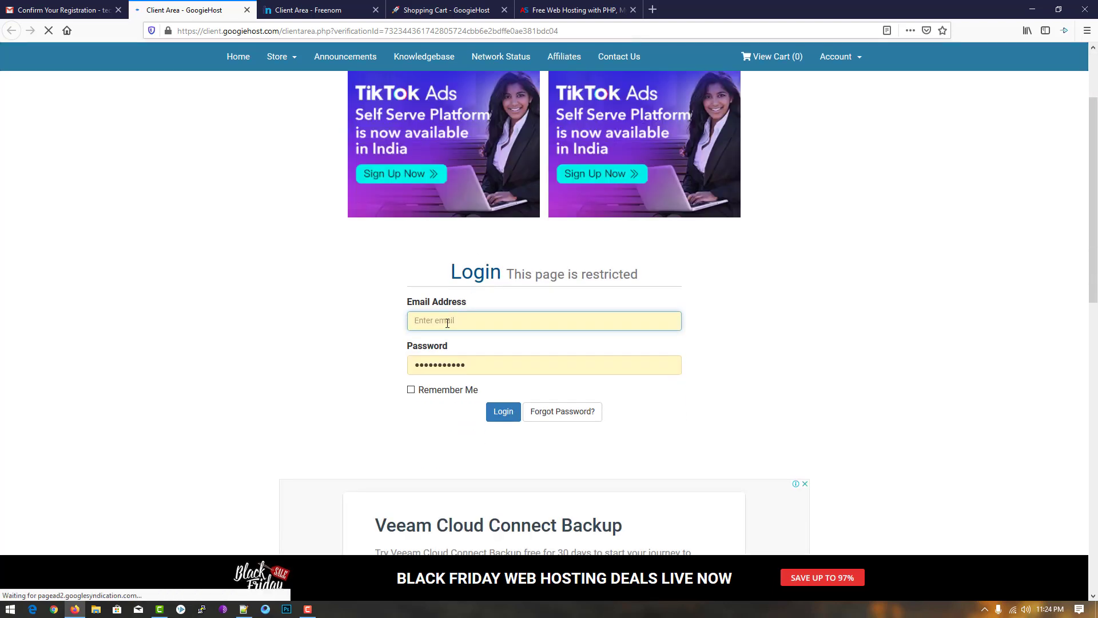
{"action": "left_click", "coordinate": [448, 322]}
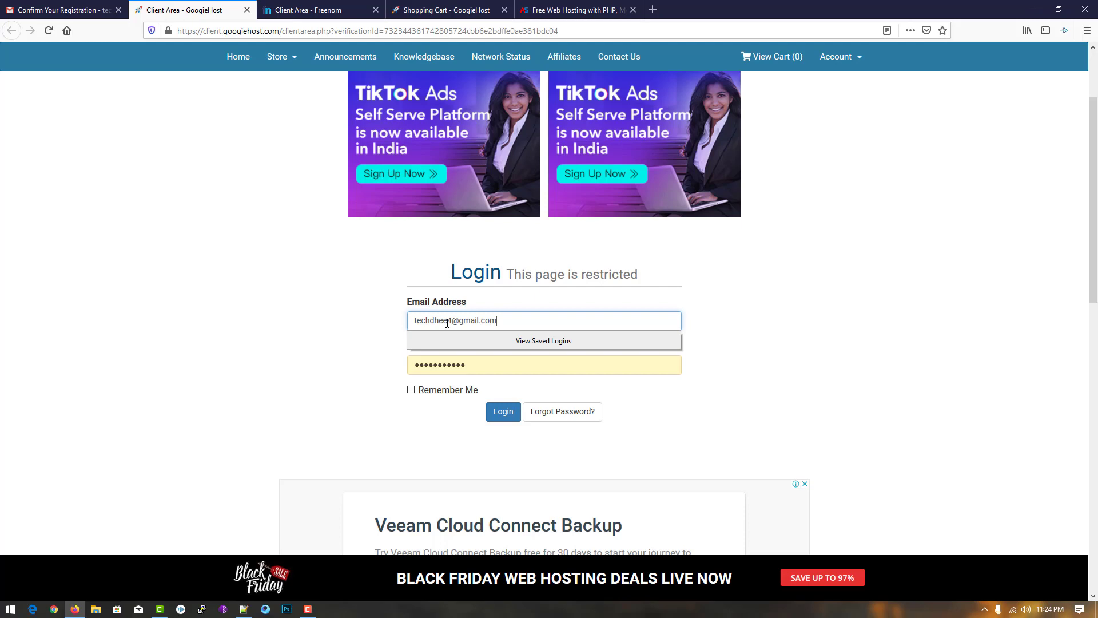
{"action": "key", "text": "Tab"}
{"action": "type", "text": "••"}
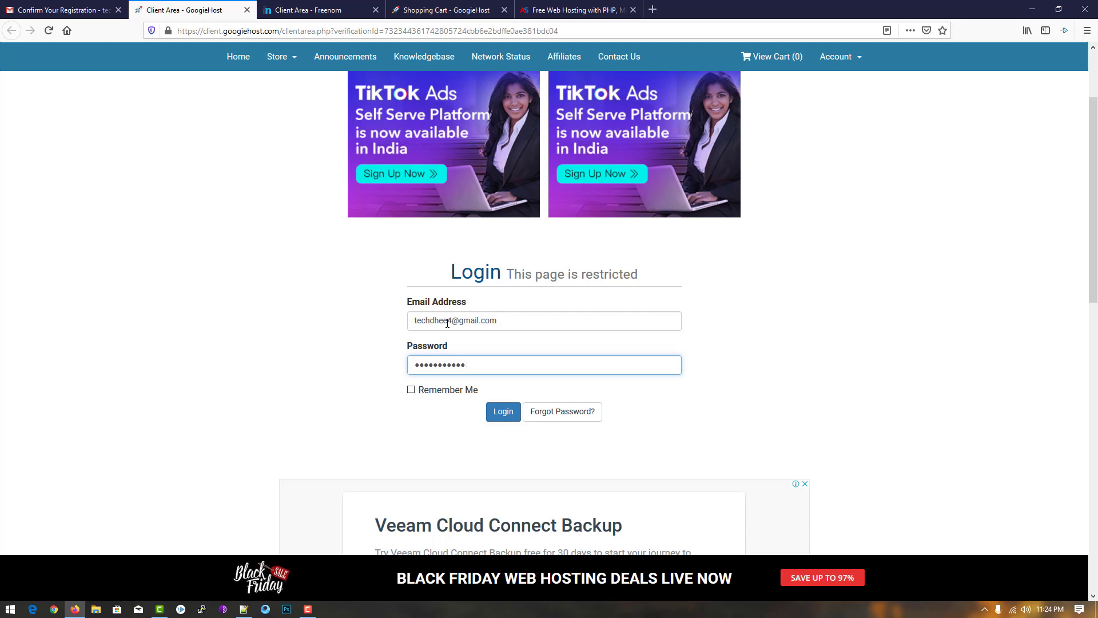
{"action": "left_click", "coordinate": [494, 410]}
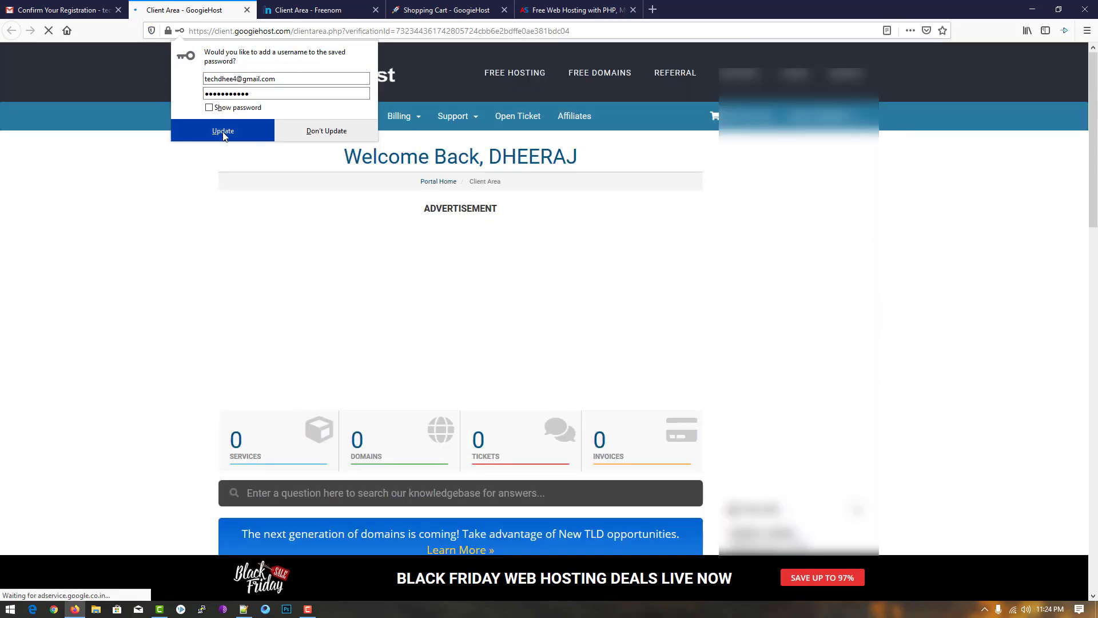
{"action": "left_click", "coordinate": [221, 136]}
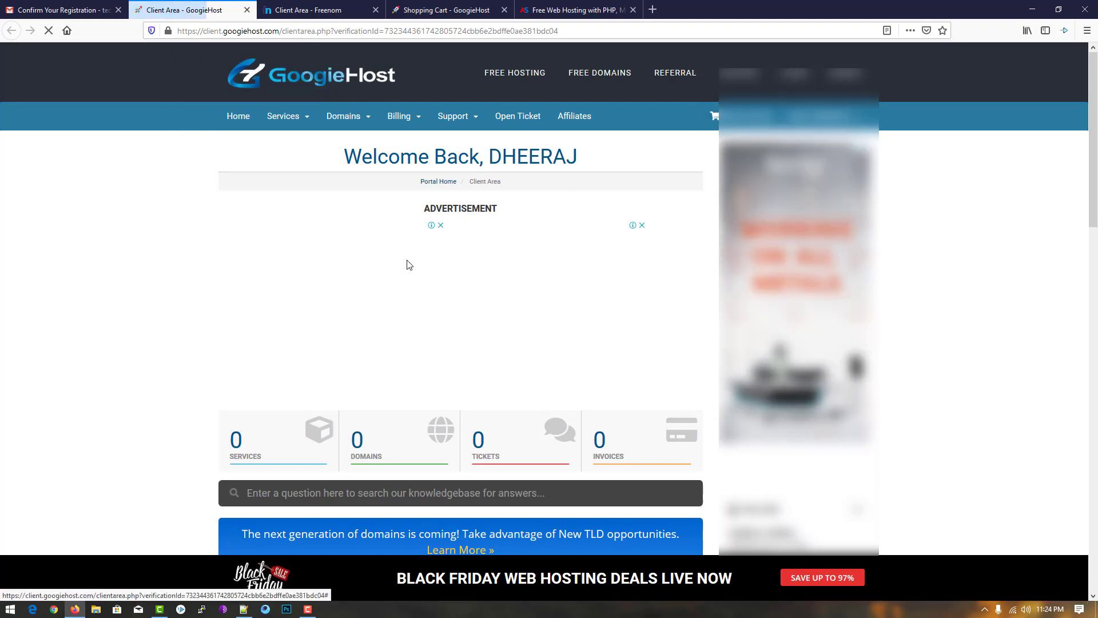
Step: Filter My Services to Pending and open the techdhee.tk Free Forever hosting account
{"action": "scroll", "coordinate": [405, 262], "scroll_direction": "down", "scroll_amount": 3}
{"action": "scroll", "coordinate": [409, 260], "scroll_direction": "down", "scroll_amount": 2}
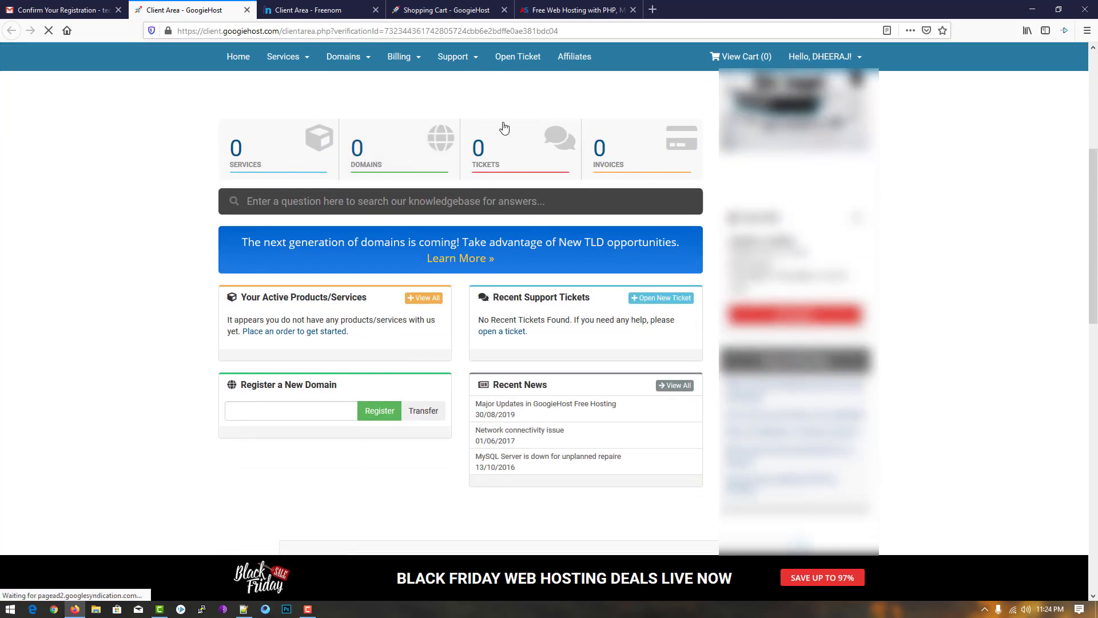
{"action": "left_click", "coordinate": [311, 147]}
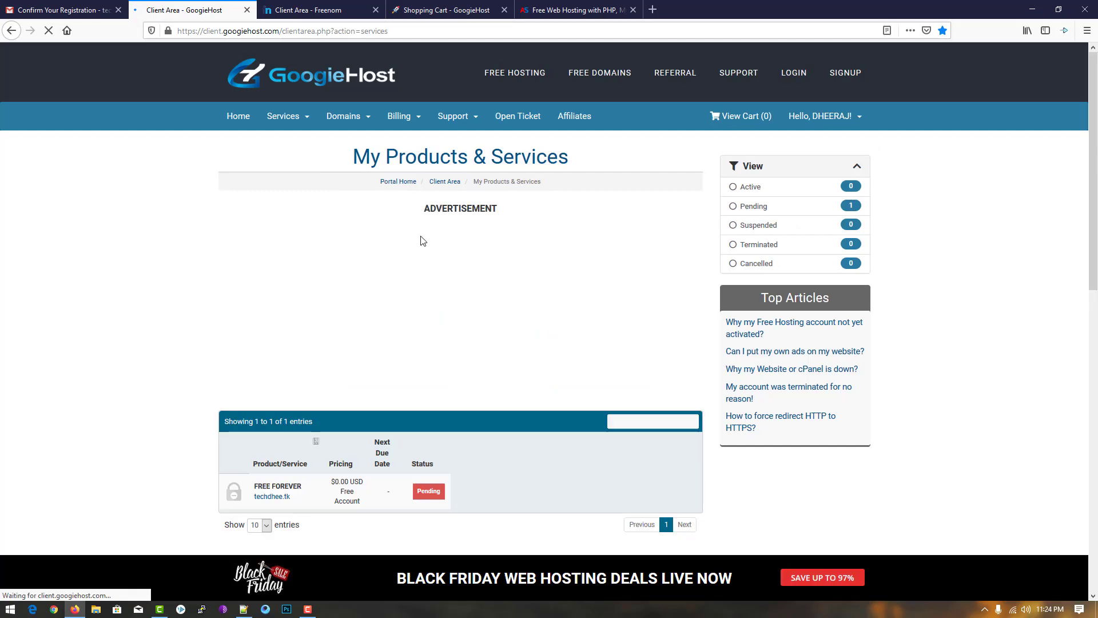
{"action": "scroll", "coordinate": [467, 254], "scroll_direction": "down", "scroll_amount": 2}
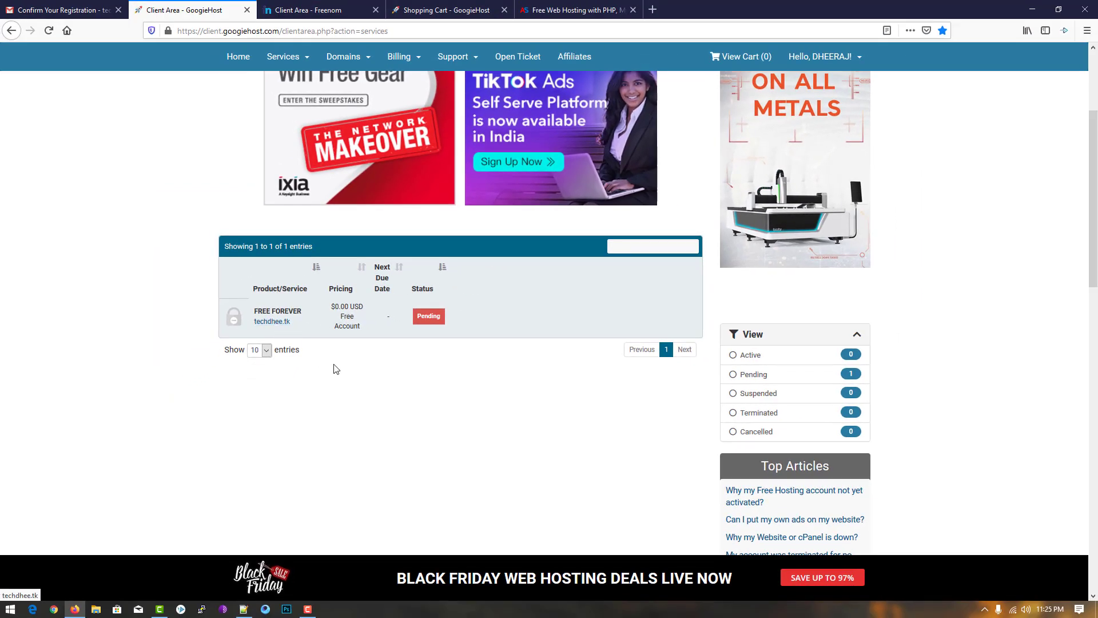
{"action": "scroll", "coordinate": [368, 368], "scroll_direction": "down", "scroll_amount": 2}
{"action": "left_click", "coordinate": [736, 260]}
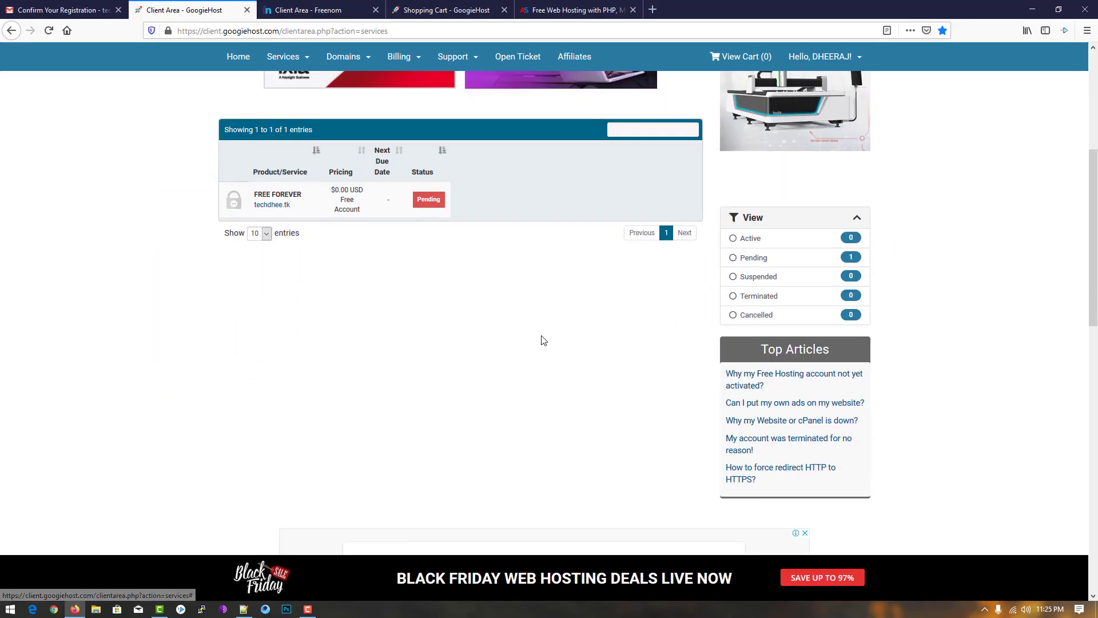
{"action": "scroll", "coordinate": [541, 338], "scroll_direction": "up", "scroll_amount": 5}
{"action": "scroll", "coordinate": [490, 325], "scroll_direction": "down", "scroll_amount": 3}
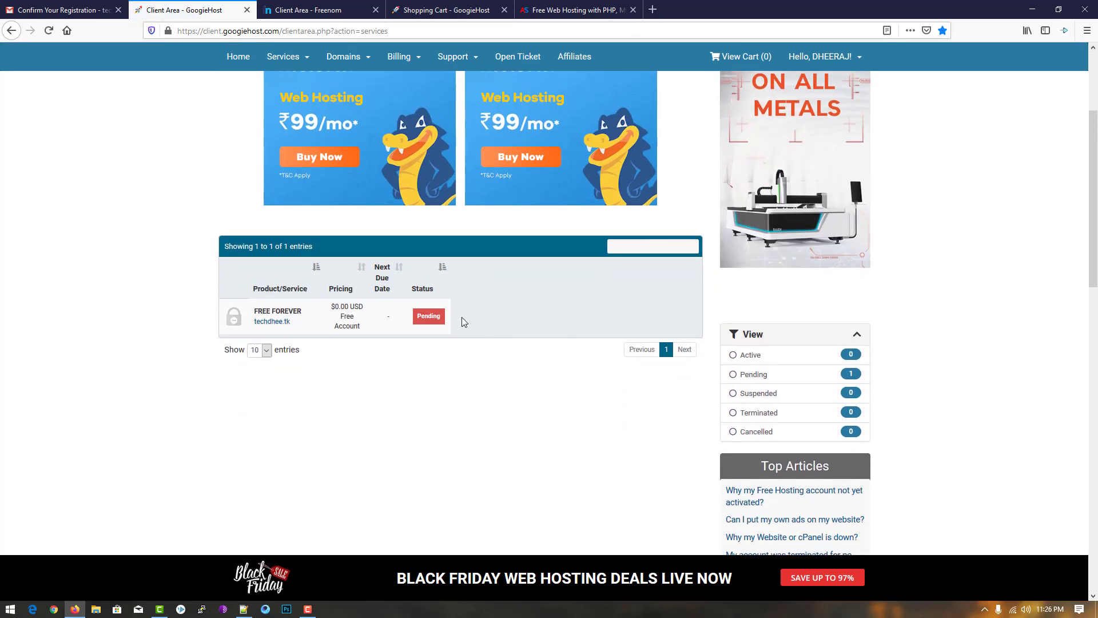
{"action": "left_click", "coordinate": [437, 319]}
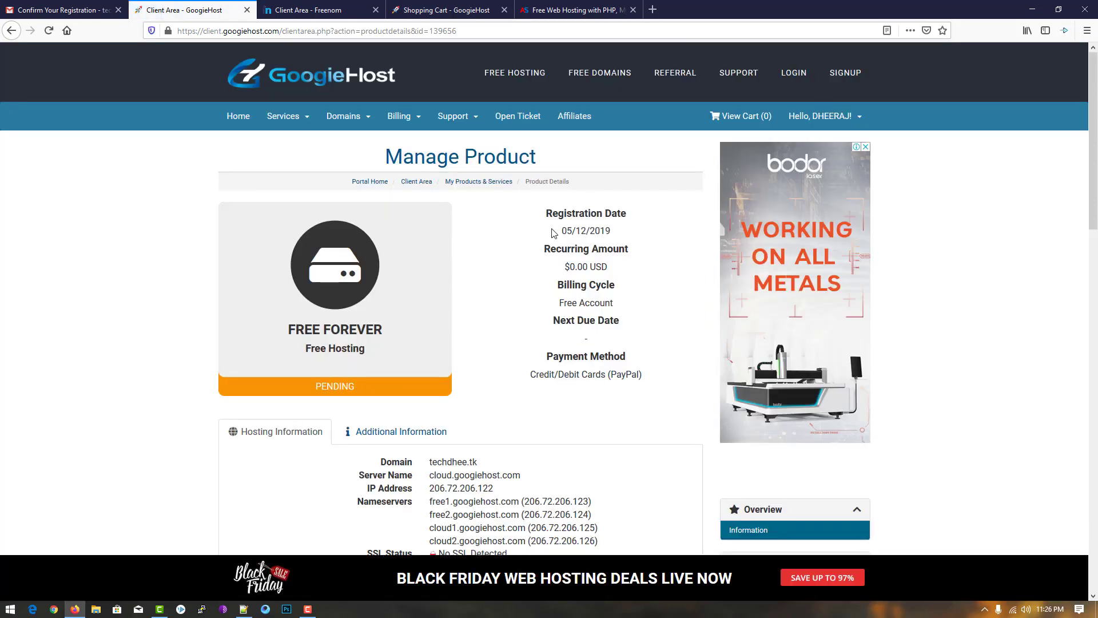
Step: Review techdhee.tk's product details, highlighting the 05/12/2019 registration date
{"action": "left_click_drag", "start_coordinate": [559, 235], "coordinate": [634, 236]}
{"action": "scroll", "coordinate": [582, 380], "scroll_direction": "down", "scroll_amount": 5}
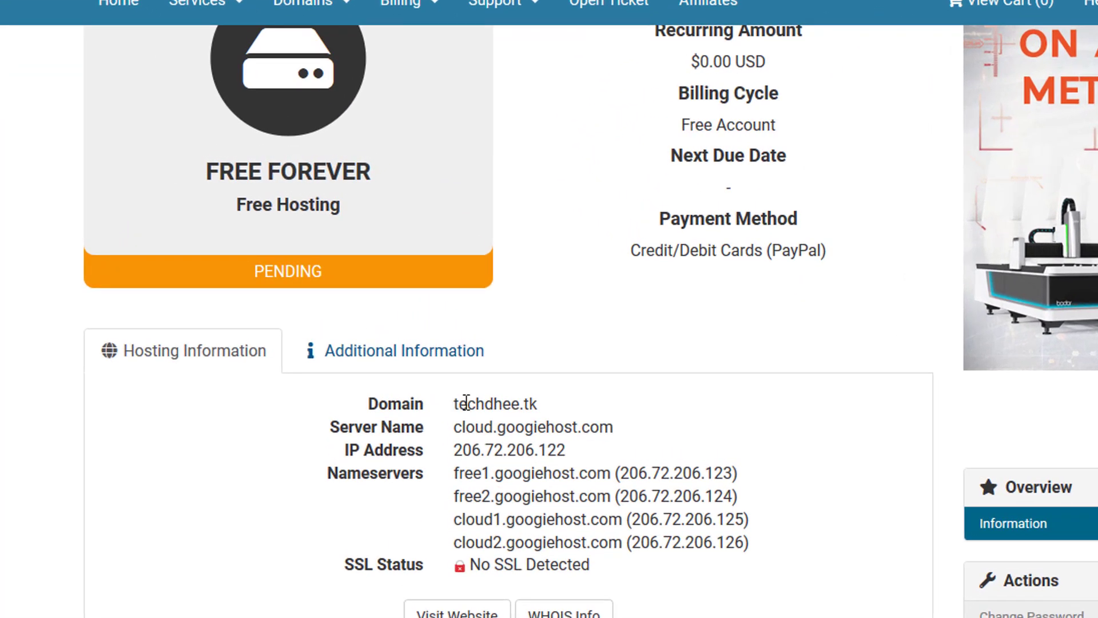
{"action": "left_click_drag", "start_coordinate": [455, 403], "coordinate": [557, 412]}
{"action": "scroll", "coordinate": [557, 412], "scroll_direction": "down", "scroll_amount": 2}
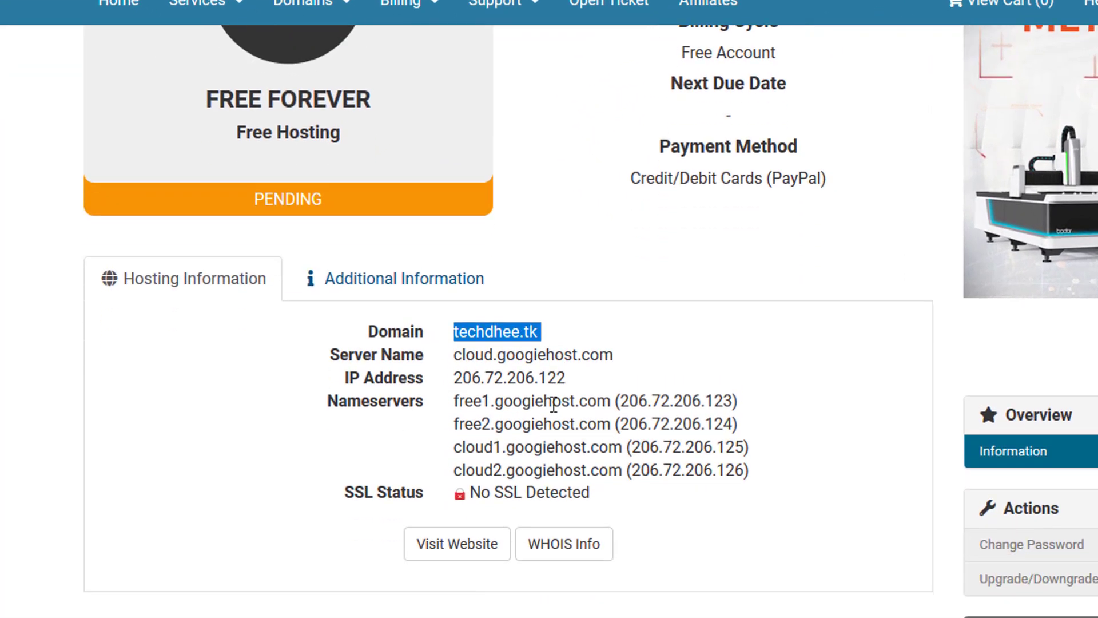
{"action": "left_click", "coordinate": [319, 393]}
{"action": "scroll", "coordinate": [319, 393], "scroll_direction": "up", "scroll_amount": 1}
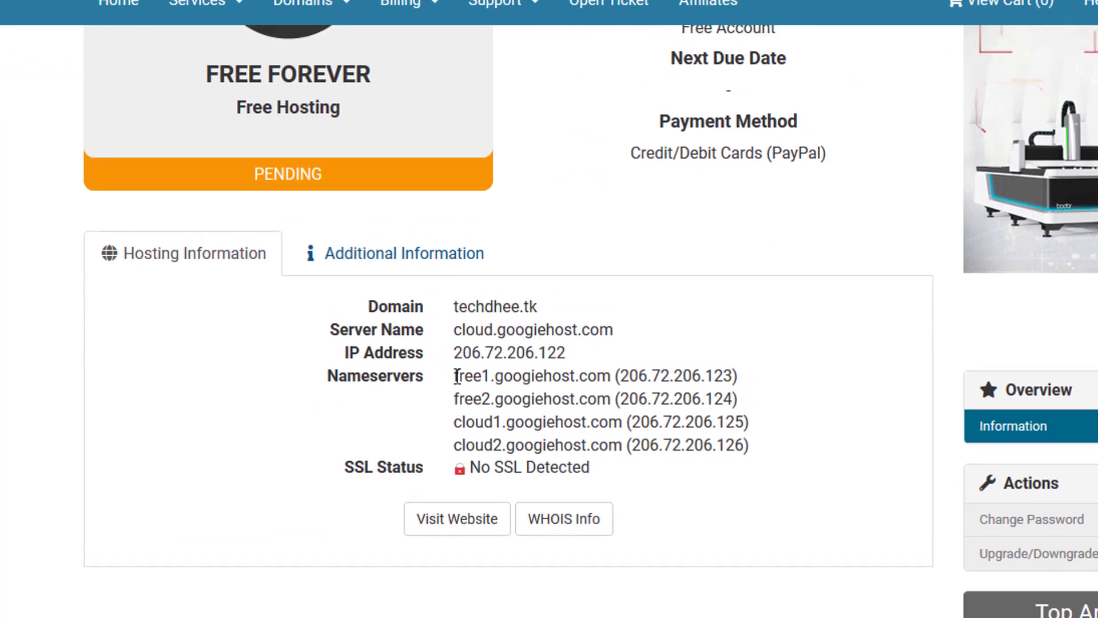
Step: Copy the nameserver free1.googiehost.com from the Hosting Information section
{"action": "left_click_drag", "start_coordinate": [456, 376], "coordinate": [611, 376]}
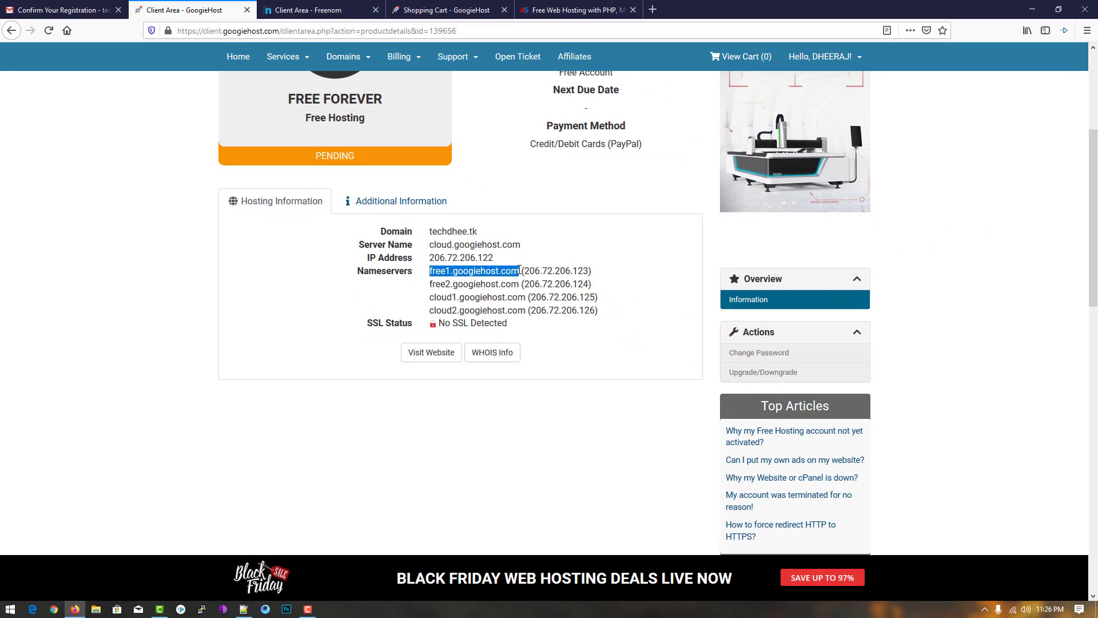
{"action": "right_click", "coordinate": [502, 271]}
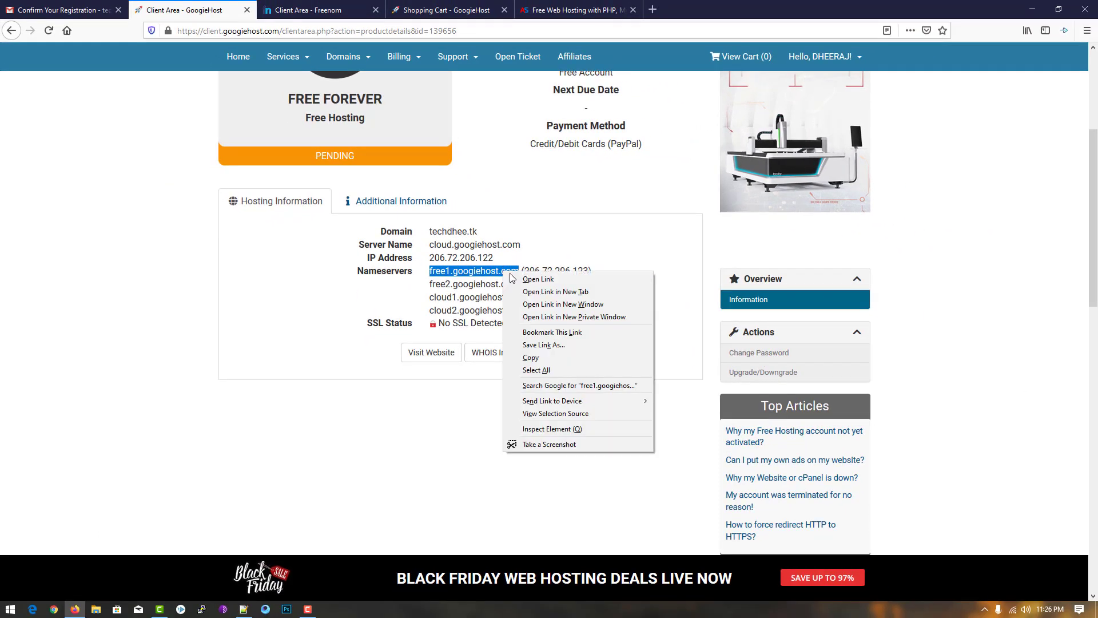
{"action": "left_click", "coordinate": [539, 358]}
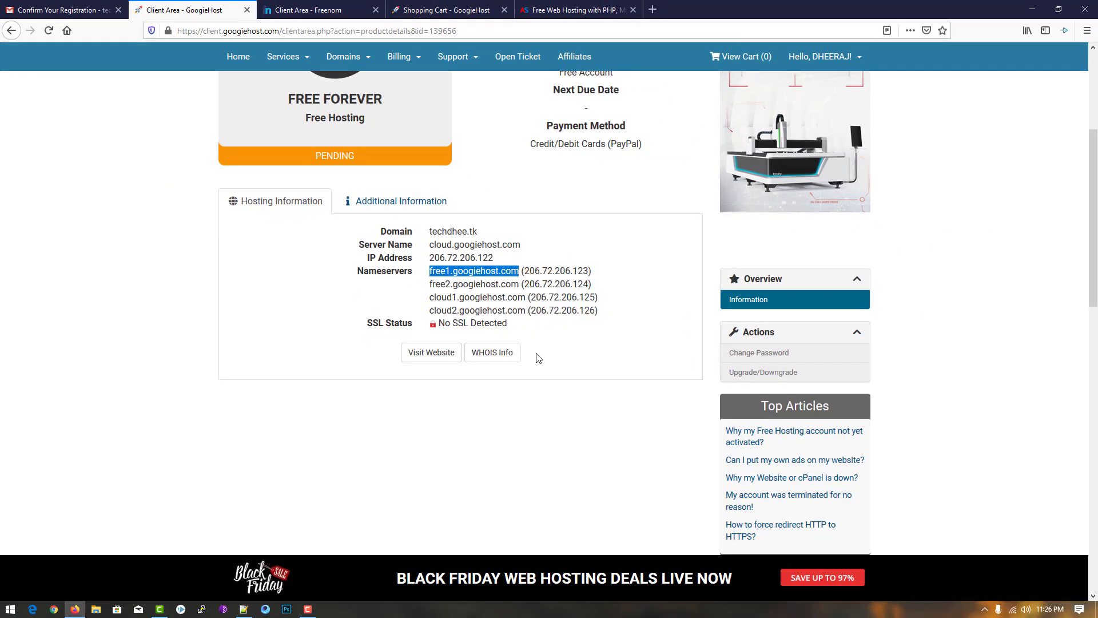
{"action": "left_click", "coordinate": [312, 12]}
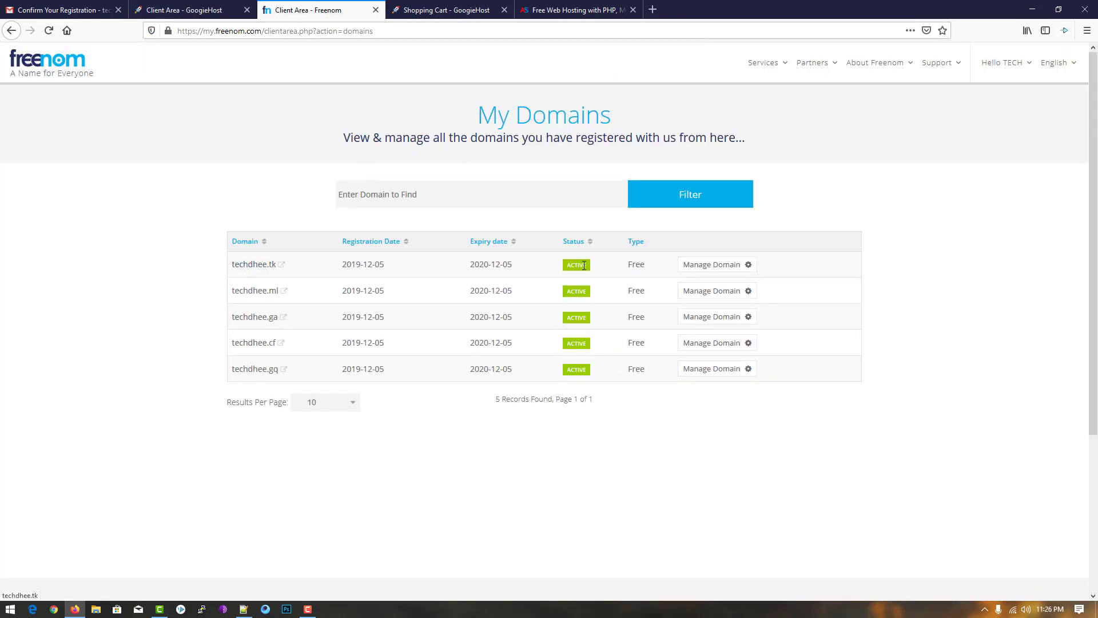
Step: Switch techdhee.tk to custom nameservers and paste free1.googiehost.com as Nameserver 1
{"action": "left_click", "coordinate": [719, 269]}
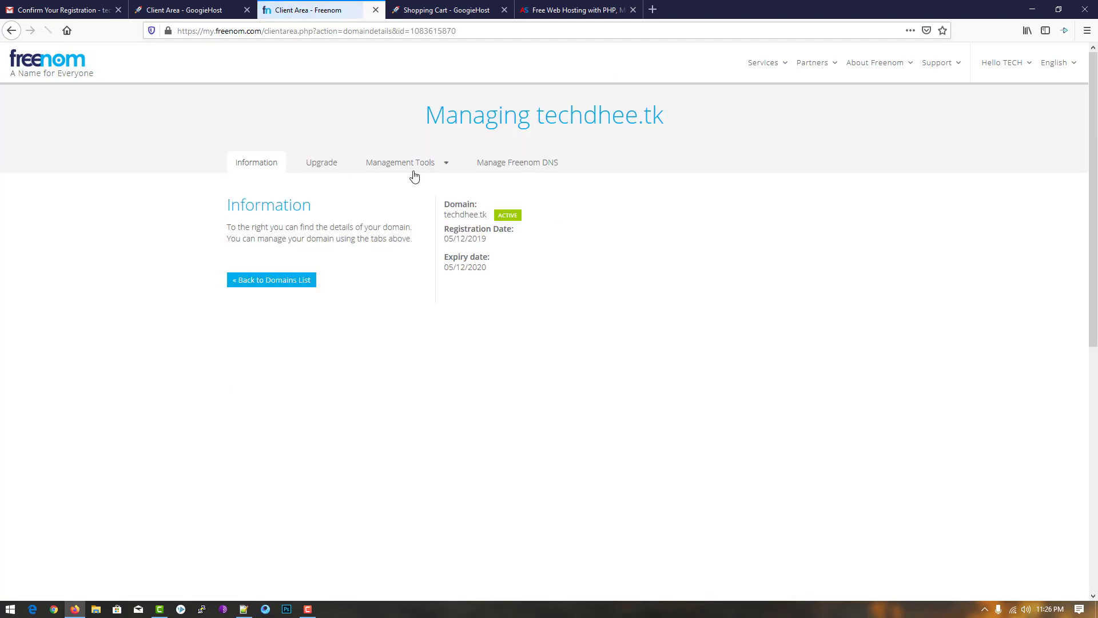
{"action": "left_click", "coordinate": [428, 164]}
{"action": "left_click", "coordinate": [399, 189]}
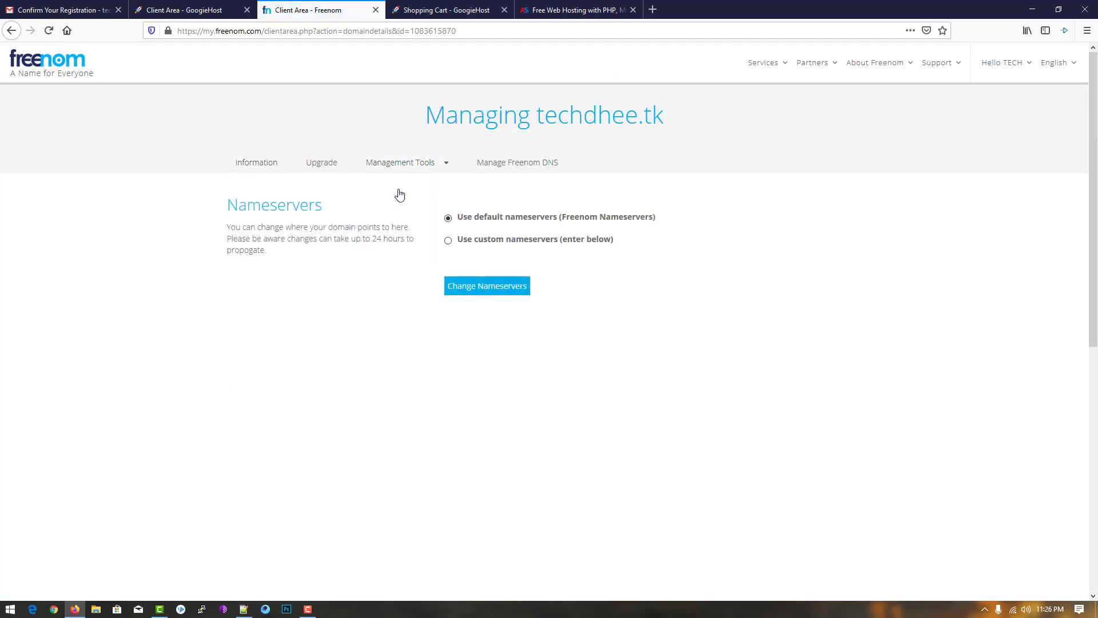
{"action": "left_click", "coordinate": [448, 241]}
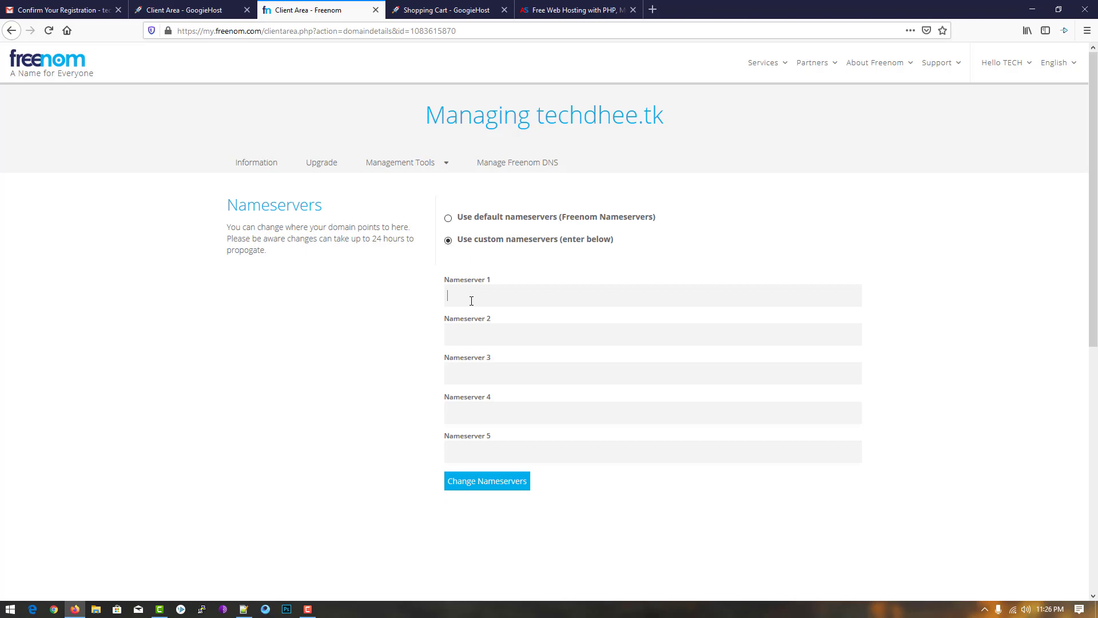
{"action": "key", "text": "ctrl+v"}
Step: Copy the remaining GoogieHost nameservers across, through cloud2.googiehost.com as Nameserver 4
{"action": "left_click", "coordinate": [183, 9]}
{"action": "left_click_drag", "start_coordinate": [430, 283], "coordinate": [519, 284]}
{"action": "key", "text": "ctrl+c"}
{"action": "left_click", "coordinate": [309, 10]}
{"action": "left_click", "coordinate": [542, 337]}
{"action": "key", "text": "ctrl+v"}
{"action": "left_click", "coordinate": [183, 9]}
{"action": "left_click_drag", "start_coordinate": [429, 310], "coordinate": [527, 310]}
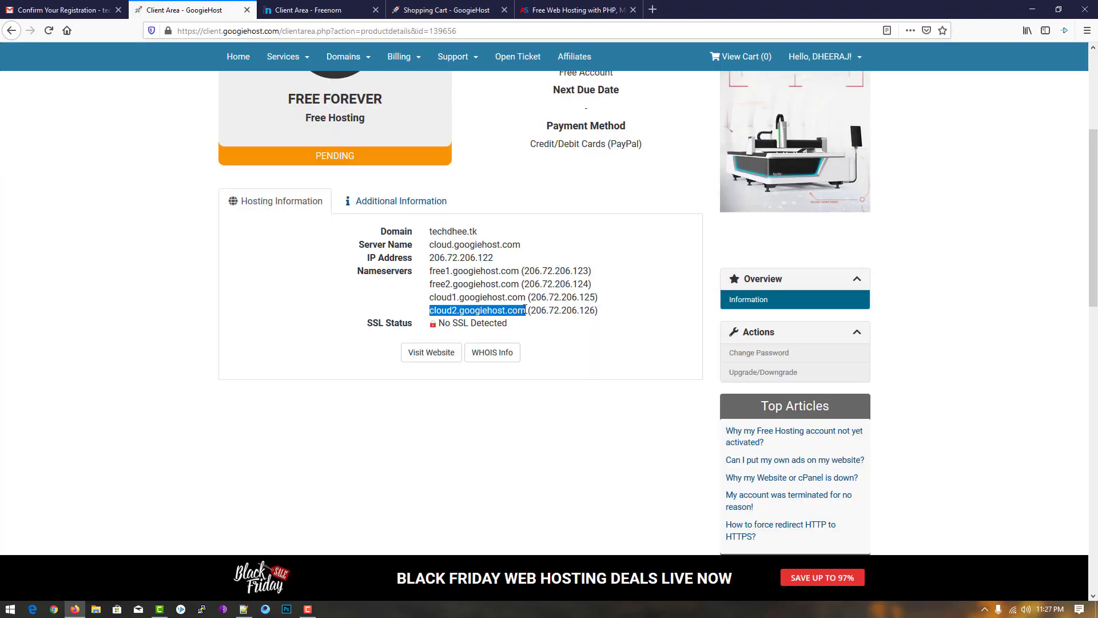
{"action": "key", "text": "ctrl+c"}
{"action": "left_click", "coordinate": [309, 9]}
{"action": "left_click", "coordinate": [491, 412]}
{"action": "key", "text": "ctrl+v"}
Step: Save the new nameservers and reopen the nameserver settings to verify them
{"action": "left_click", "coordinate": [481, 486]}
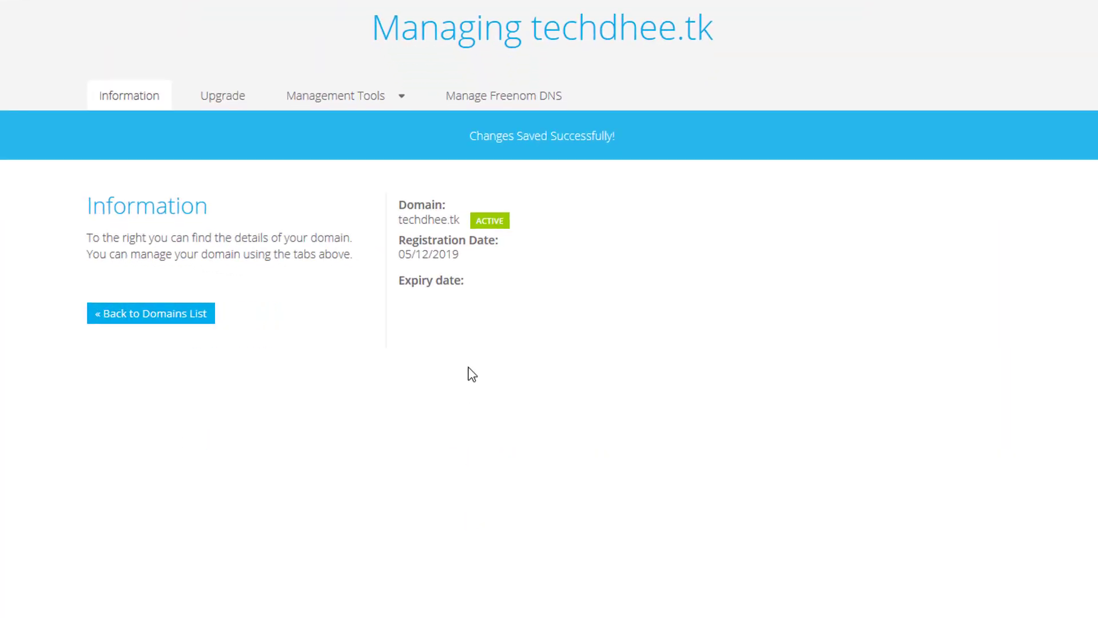
{"action": "left_click", "coordinate": [402, 108]}
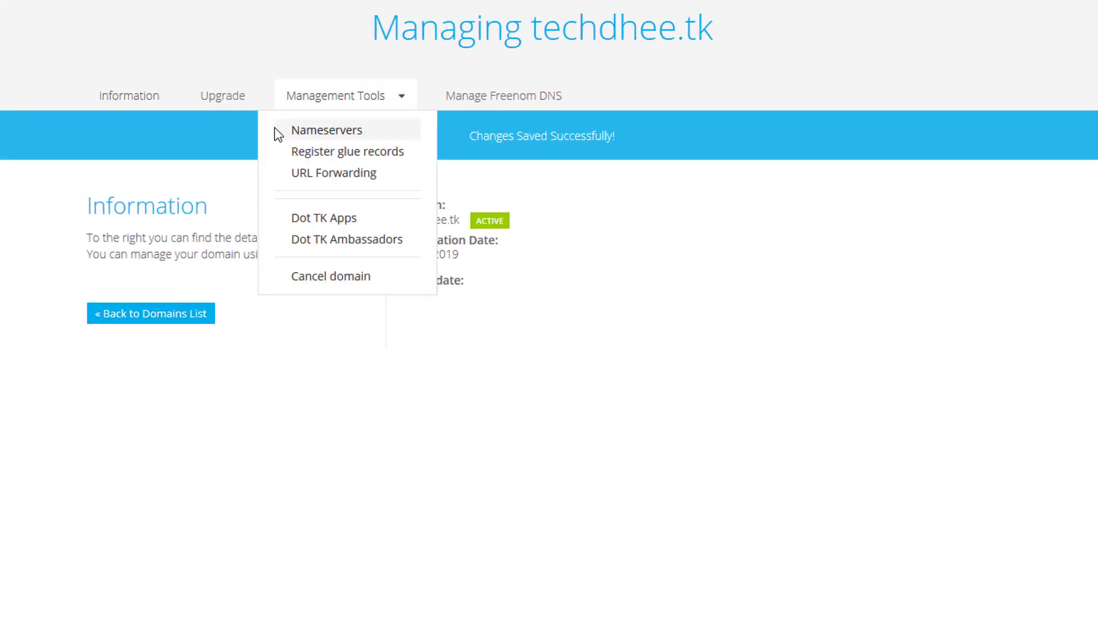
{"action": "left_click", "coordinate": [289, 131]}
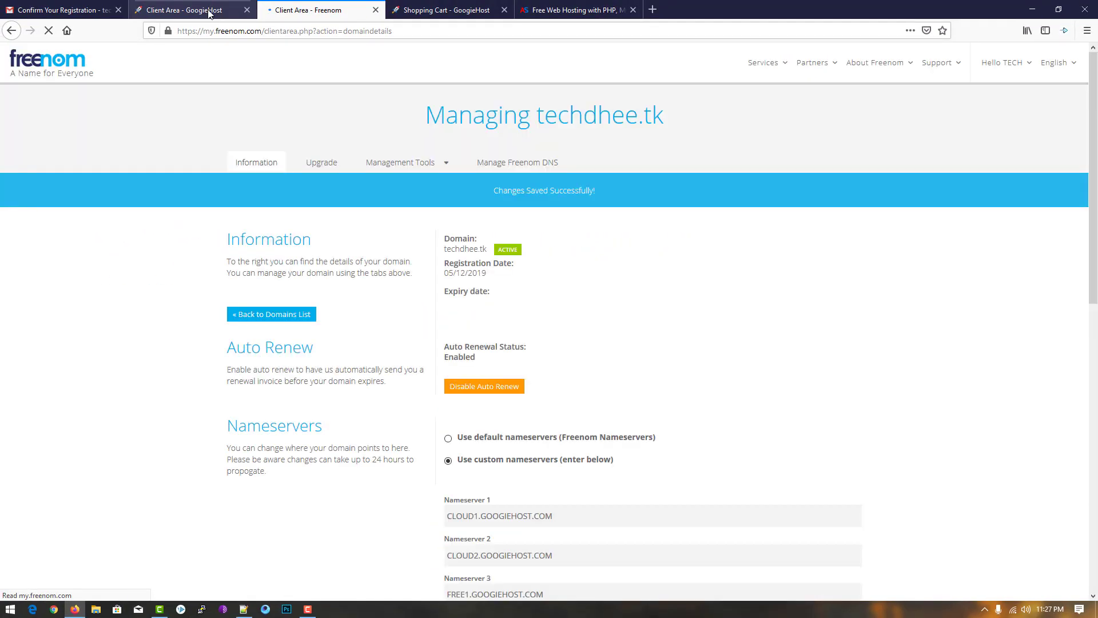
{"action": "left_click", "coordinate": [201, 10]}
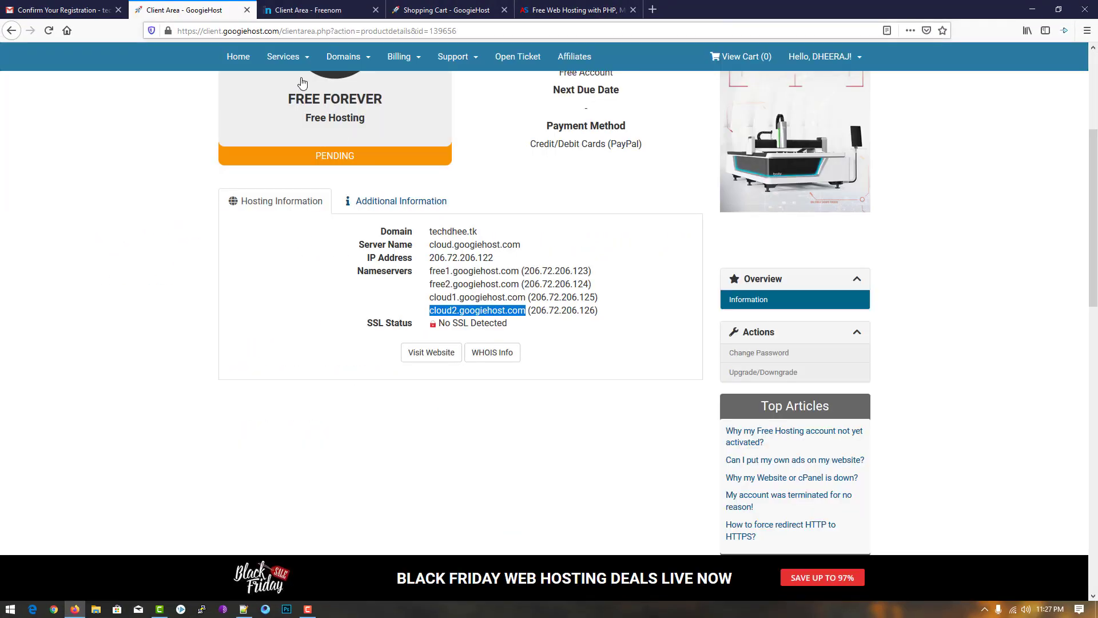
{"action": "scroll", "coordinate": [481, 326], "scroll_direction": "up", "scroll_amount": 1}
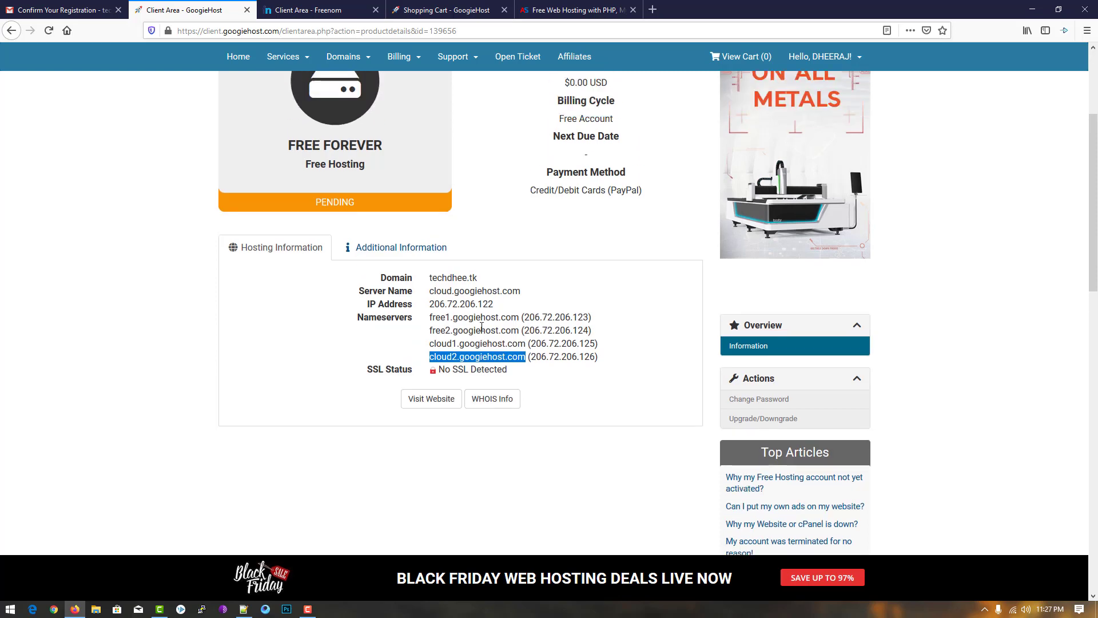
{"action": "scroll", "coordinate": [482, 326], "scroll_direction": "up", "scroll_amount": 3}
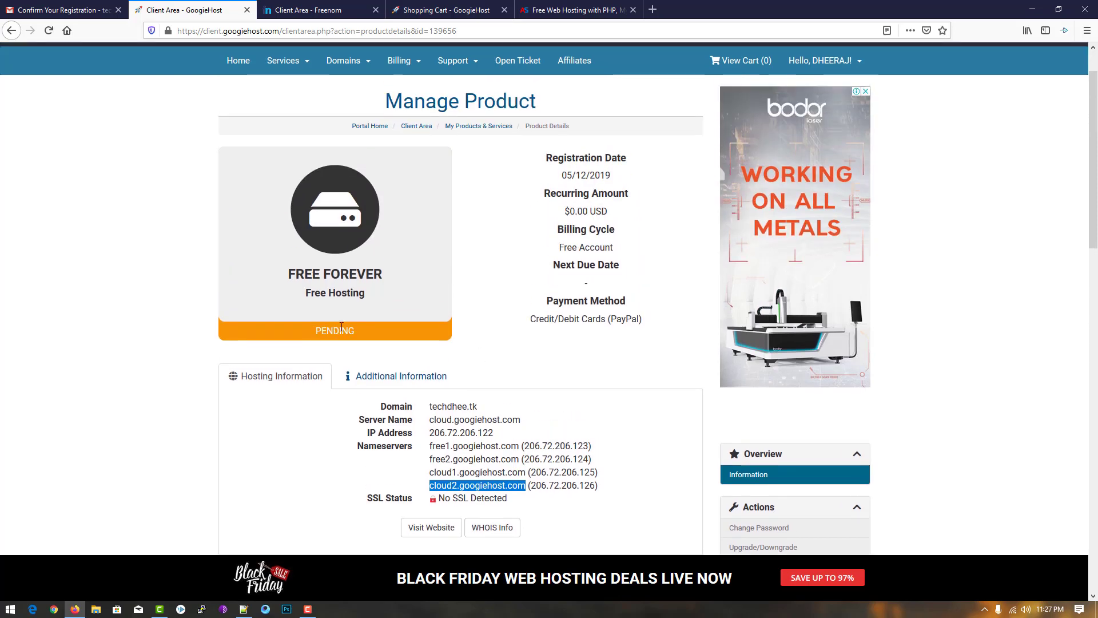
{"action": "scroll", "coordinate": [399, 356], "scroll_direction": "down", "scroll_amount": 3}
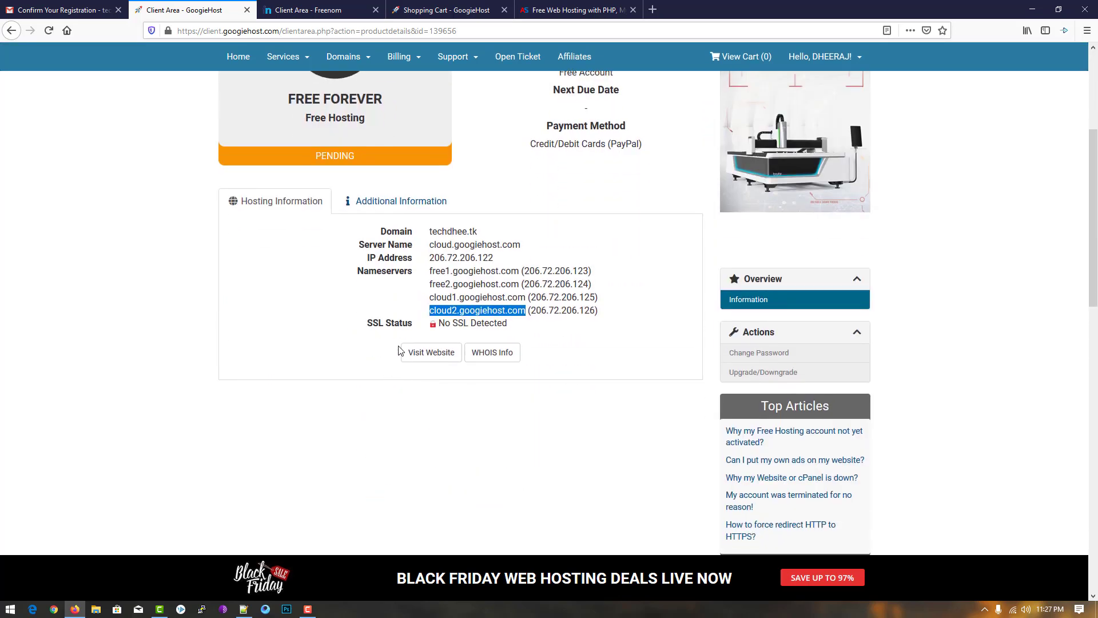
{"action": "left_click", "coordinate": [427, 356]}
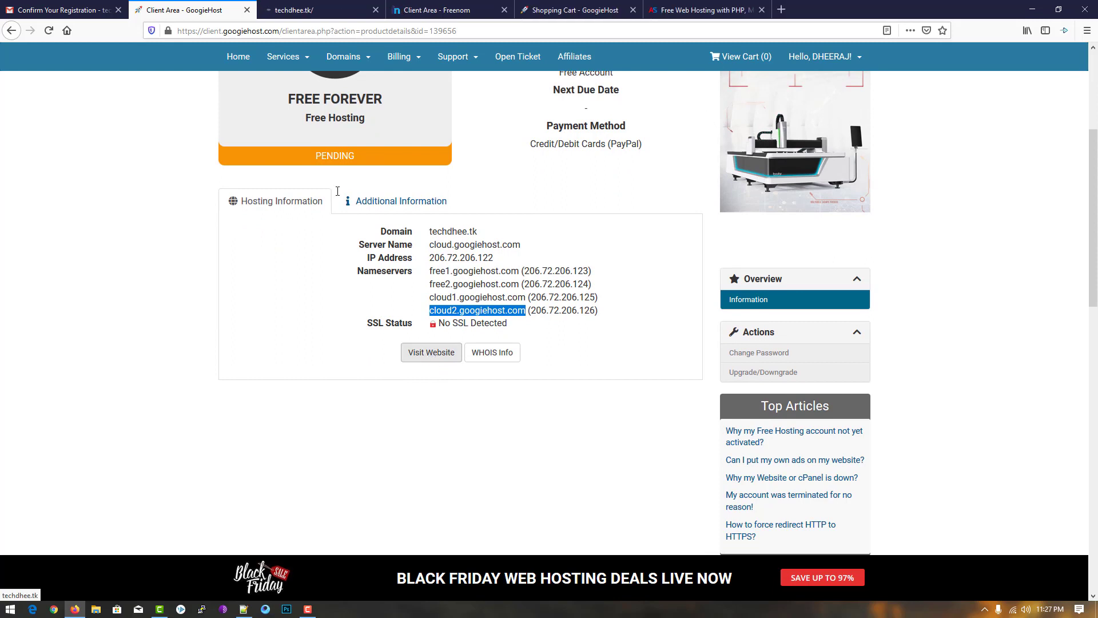
{"action": "left_click", "coordinate": [303, 11]}
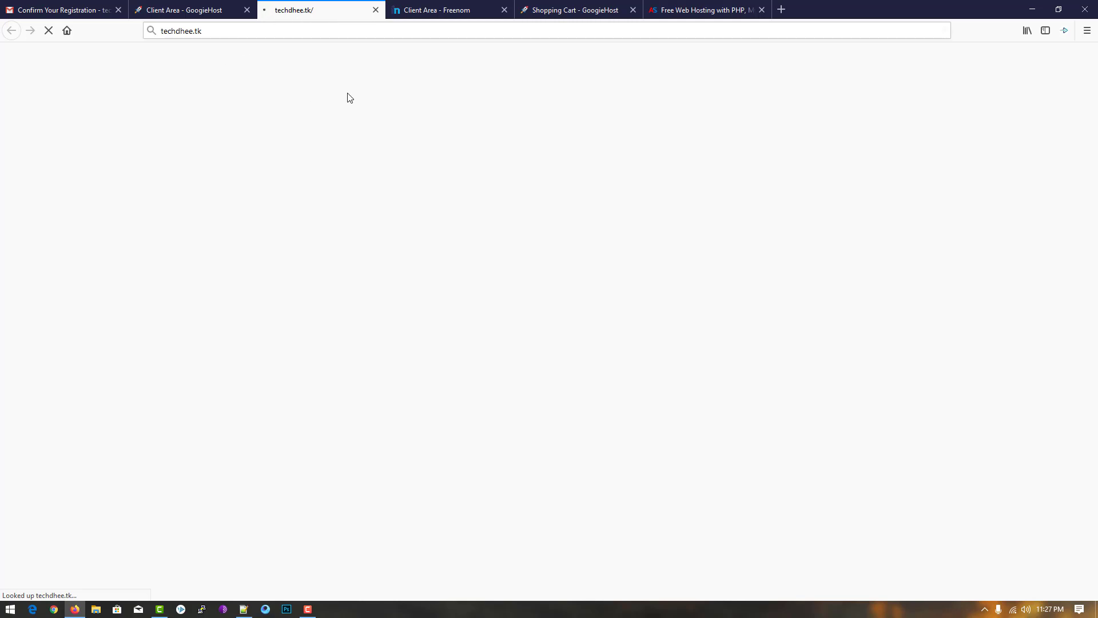
{"action": "left_click_drag", "start_coordinate": [503, 221], "coordinate": [586, 221]}
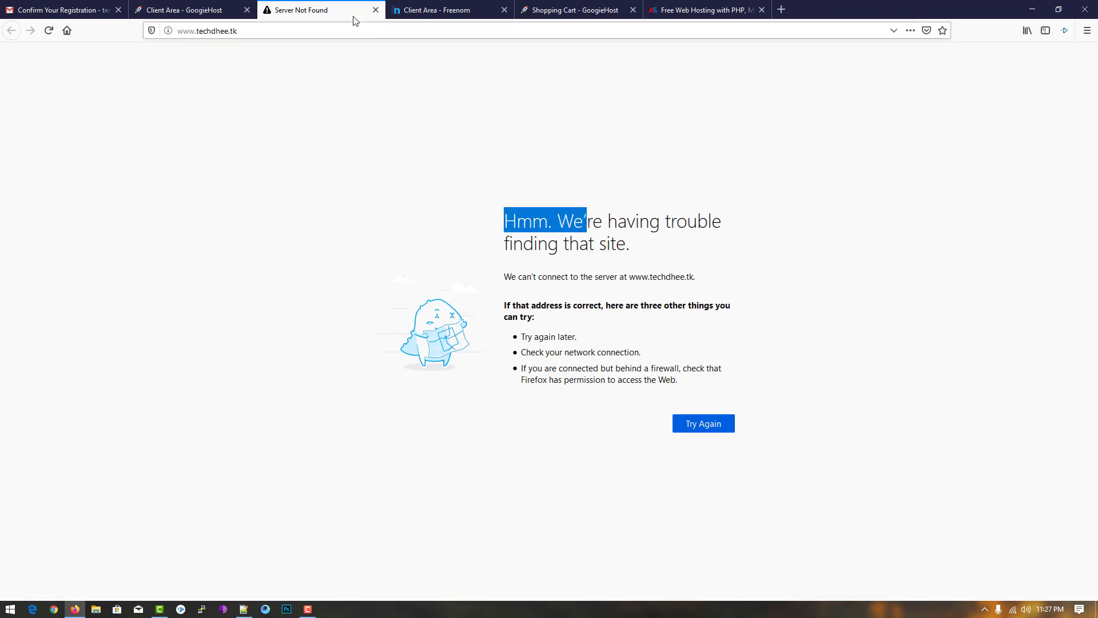
{"action": "middle_click", "coordinate": [354, 18]}
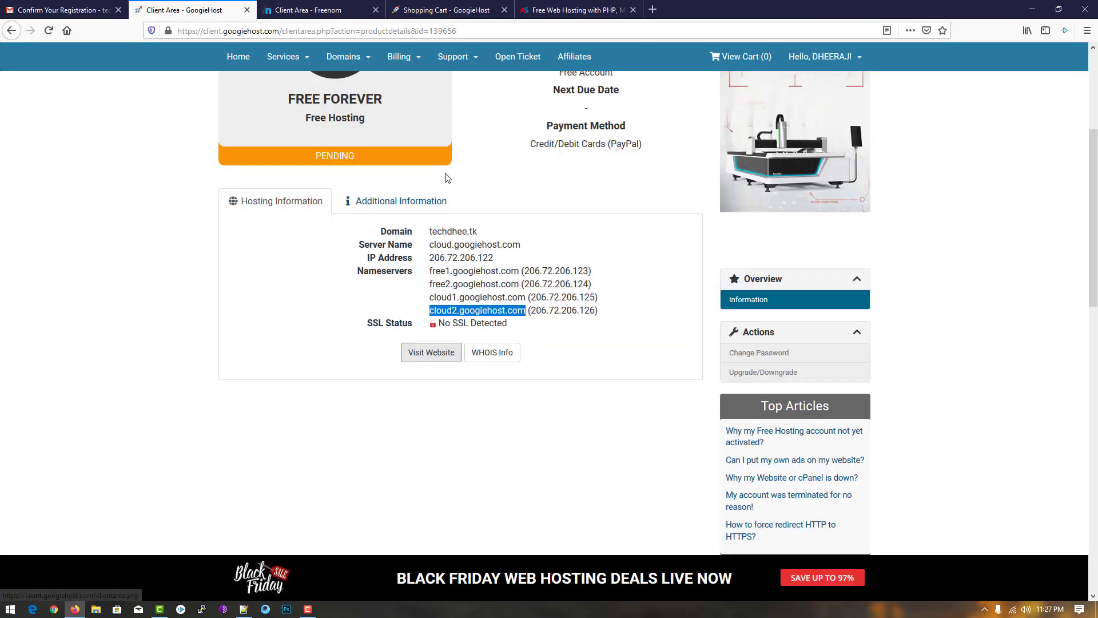
{"action": "scroll", "coordinate": [449, 178], "scroll_direction": "up", "scroll_amount": 3}
{"action": "scroll", "coordinate": [446, 178], "scroll_direction": "up", "scroll_amount": 1}
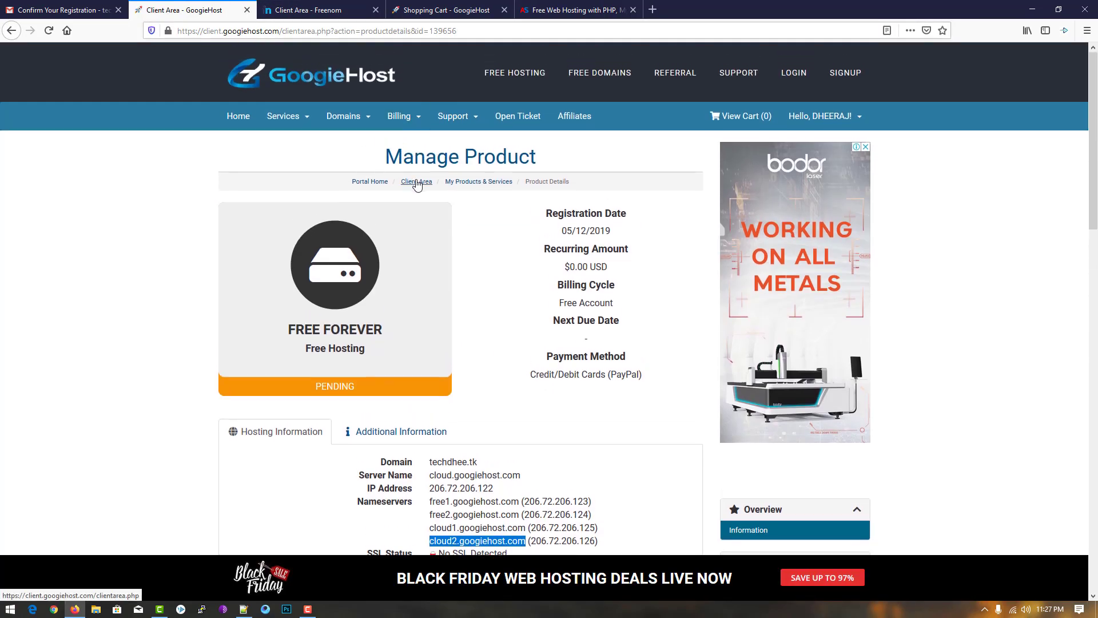
Step: Show the My Products & Services list from the dashboard and close the shopping cart tab
{"action": "left_click", "coordinate": [417, 182]}
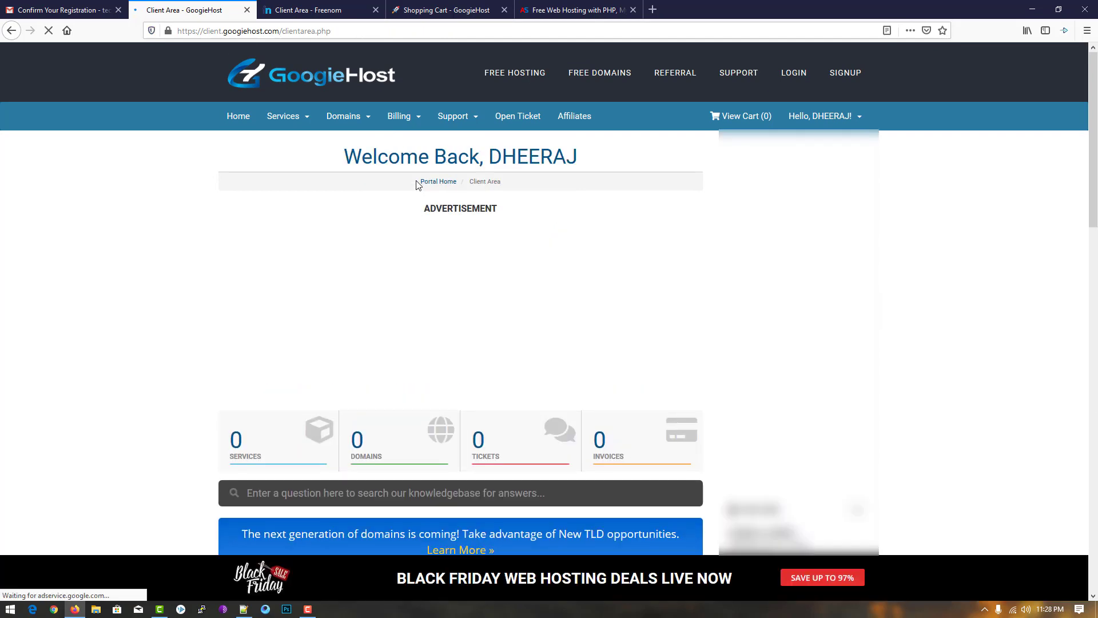
{"action": "scroll", "coordinate": [513, 304], "scroll_direction": "down", "scroll_amount": 3}
{"action": "scroll", "coordinate": [513, 305], "scroll_direction": "down", "scroll_amount": 3}
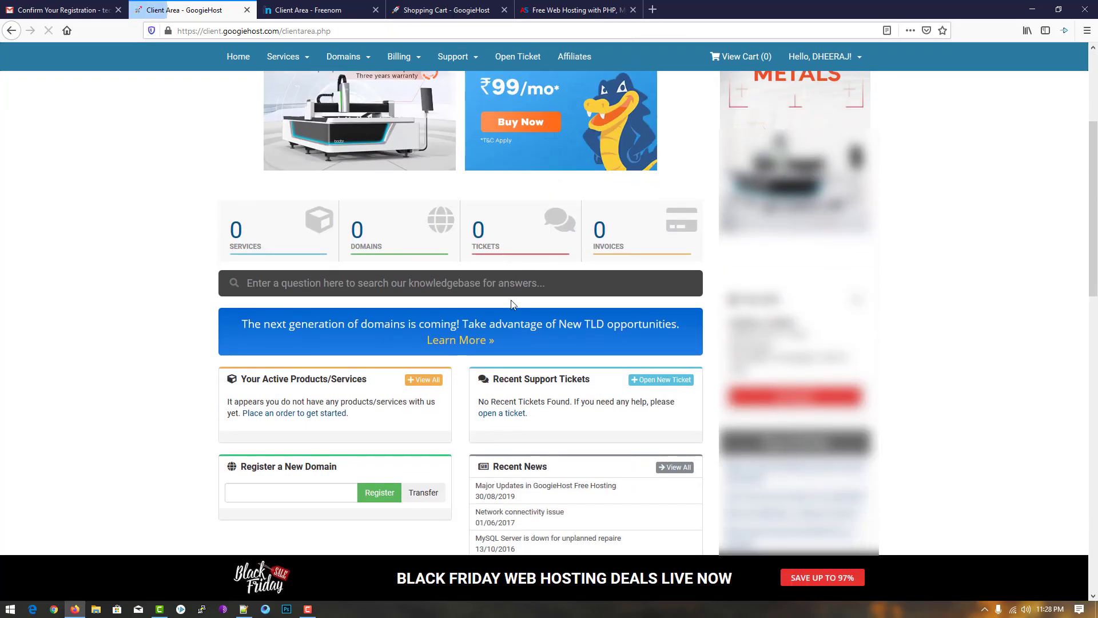
{"action": "left_click", "coordinate": [278, 165]}
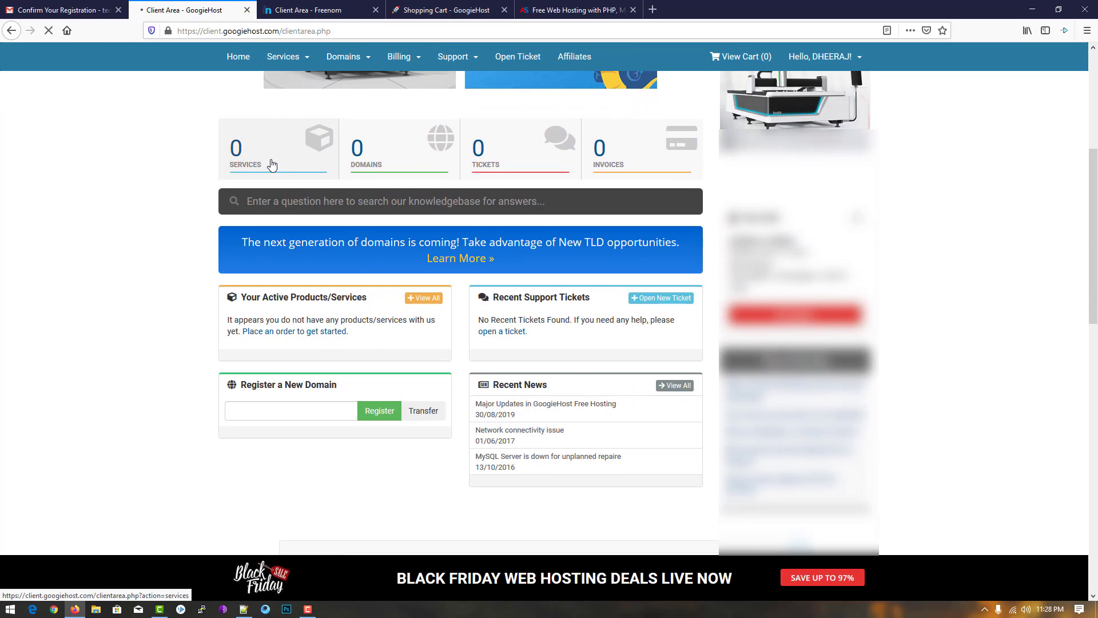
{"action": "scroll", "coordinate": [424, 435], "scroll_direction": "down", "scroll_amount": 1}
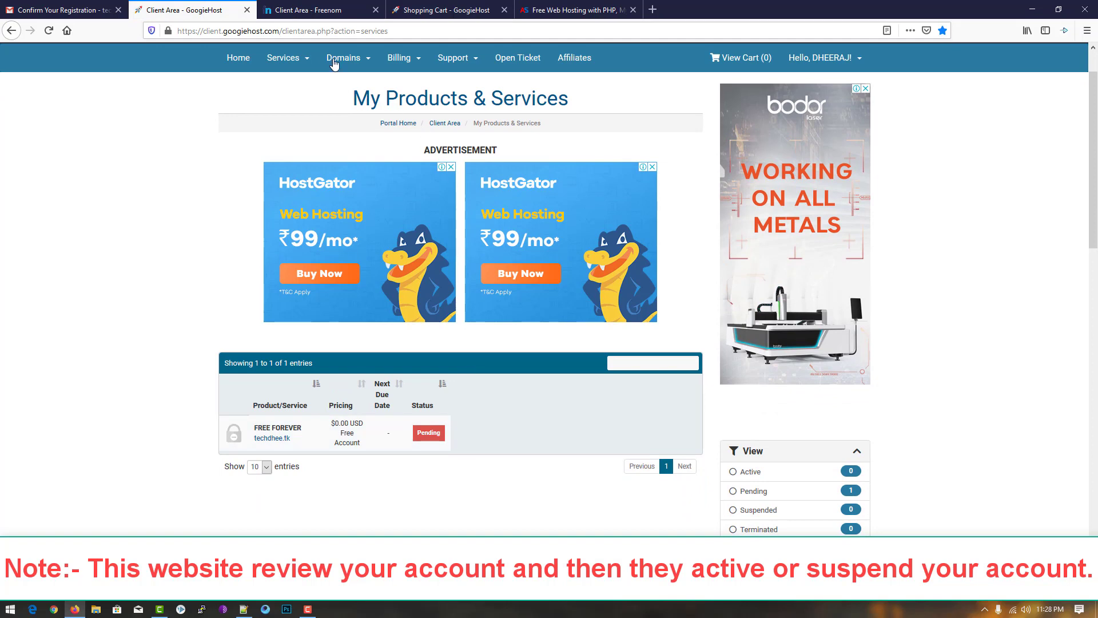
{"action": "middle_click", "coordinate": [444, 8]}
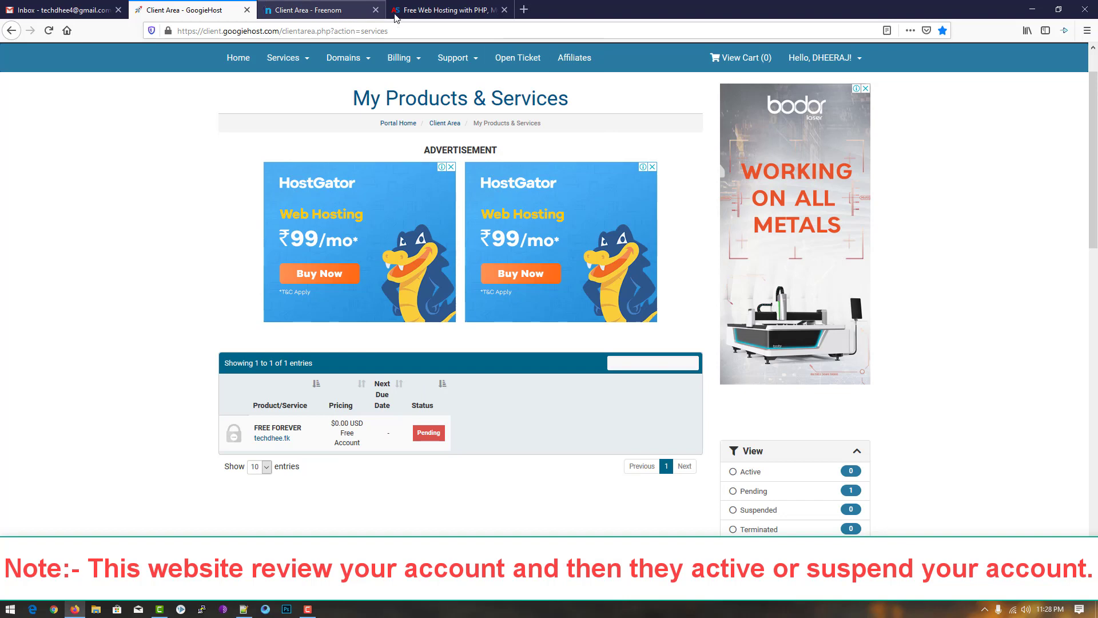
Step: Open AwardSpace's Free Hosting registration form and place the cursor in Your Name
{"action": "left_click", "coordinate": [441, 8]}
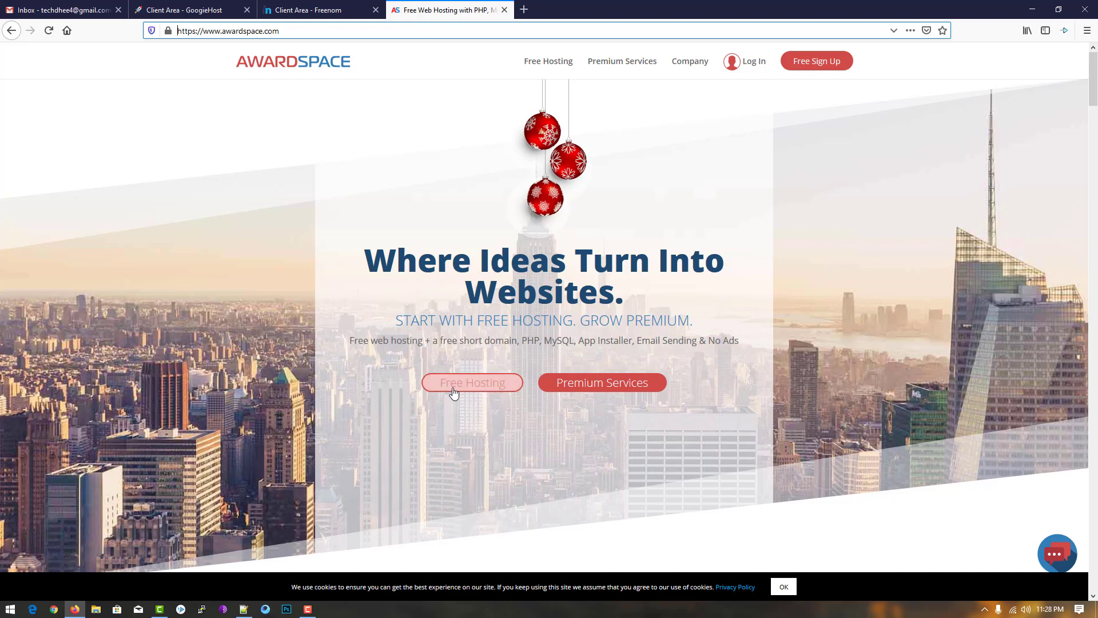
{"action": "left_click", "coordinate": [477, 391]}
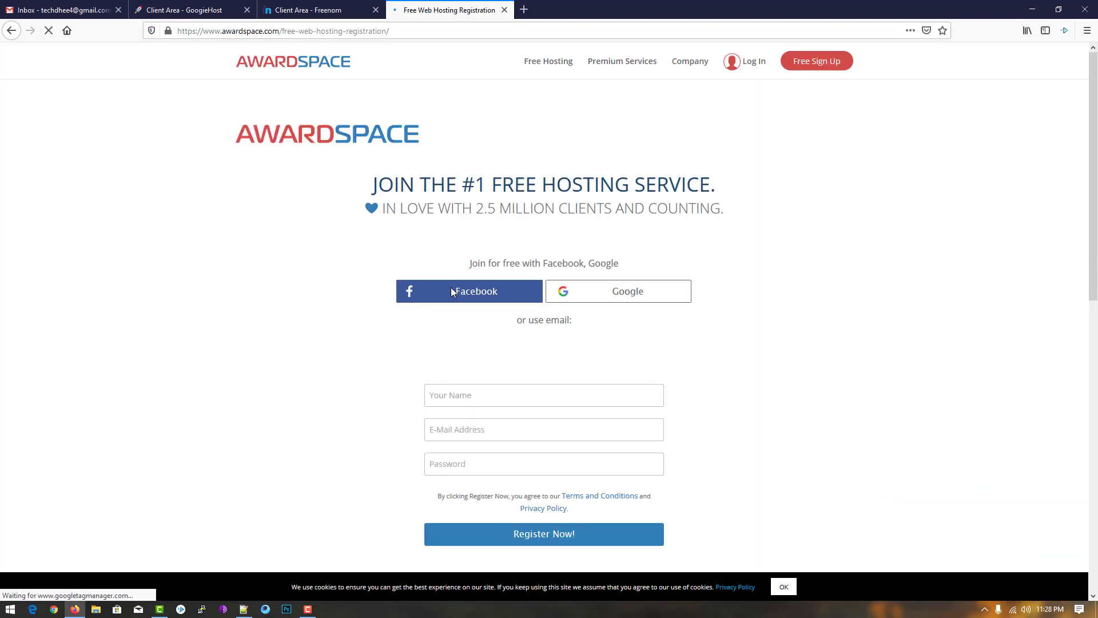
{"action": "scroll", "coordinate": [515, 214], "scroll_direction": "down", "scroll_amount": 3}
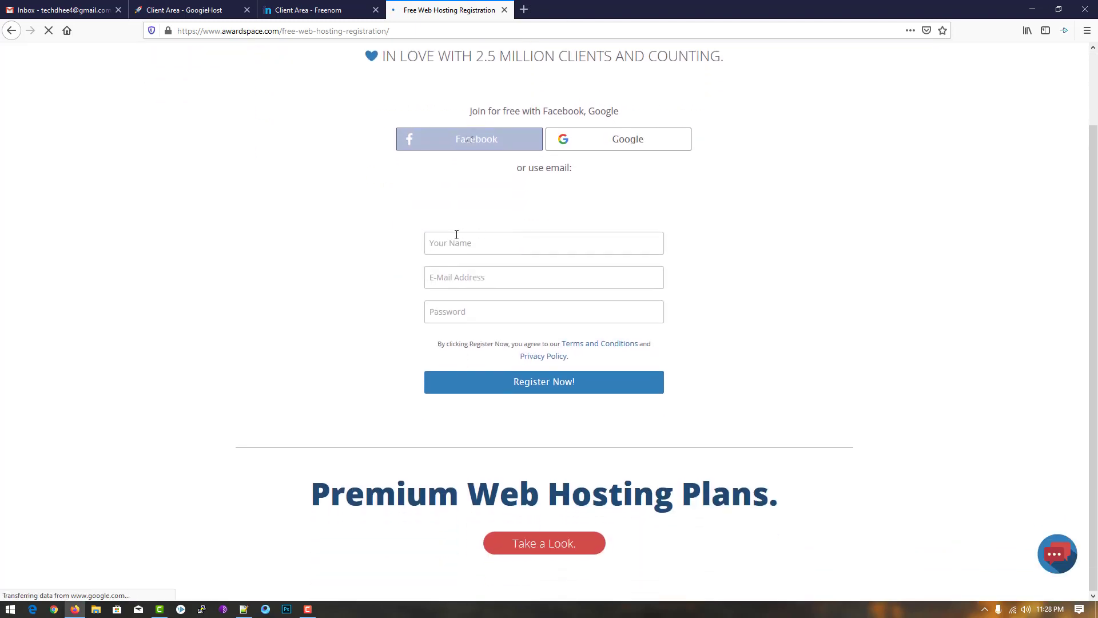
{"action": "left_click", "coordinate": [521, 243]}
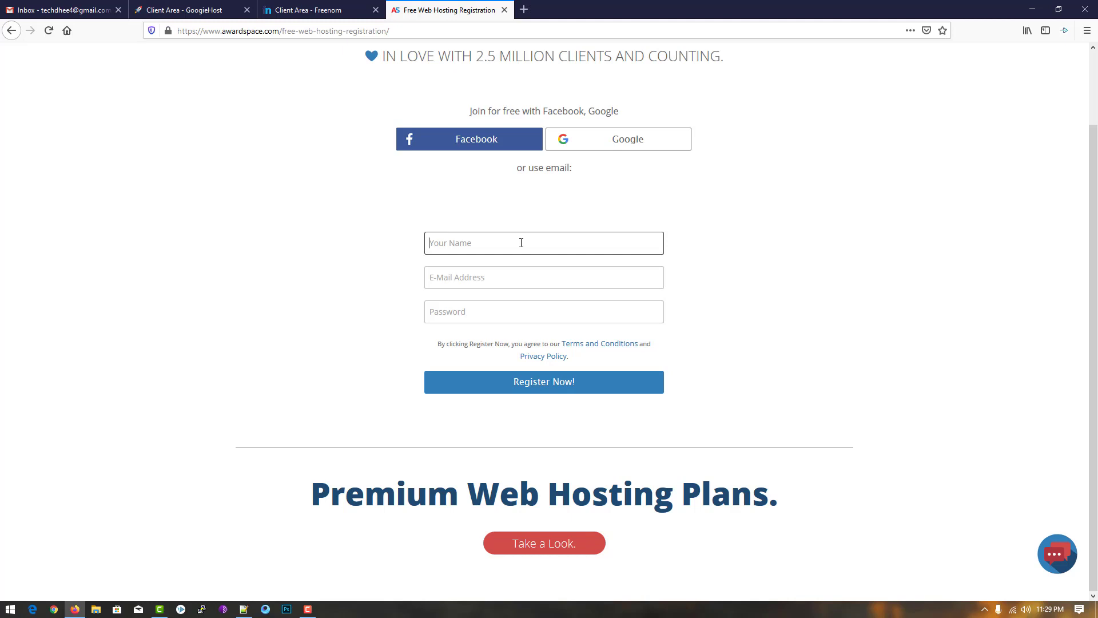
Step: Register the AwardSpace account with the holder's name, e-mail address and a password
{"action": "type", "text": "TECH DHEE"}
{"action": "key", "text": "Tab"}
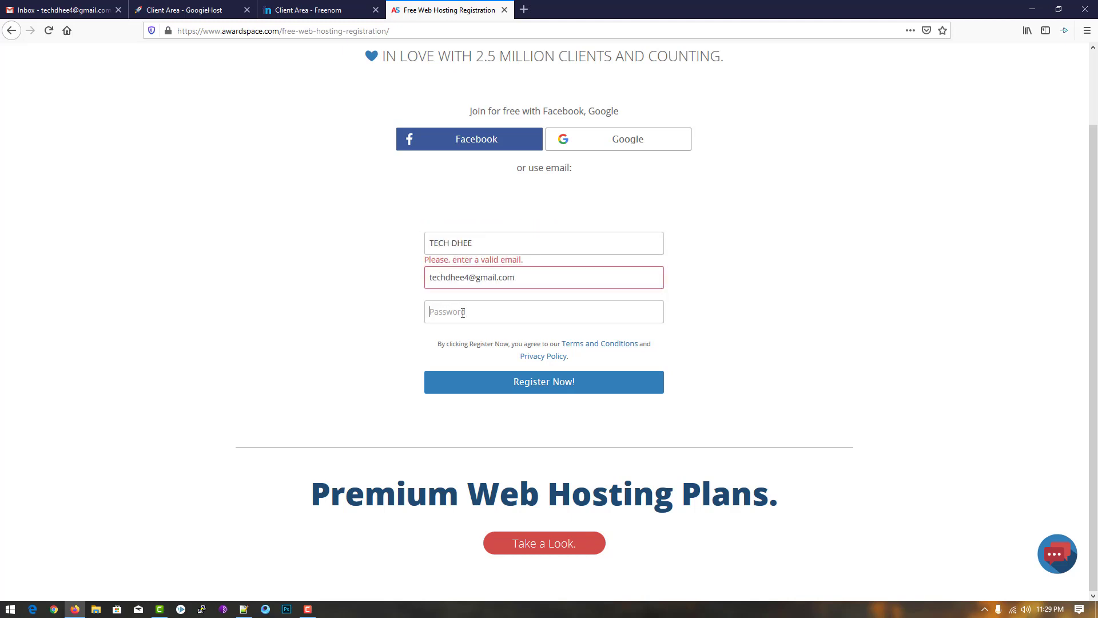
{"action": "key", "text": "Tab"}
{"action": "type", "text": "•••••••••••"}
{"action": "left_click", "coordinate": [539, 382]}
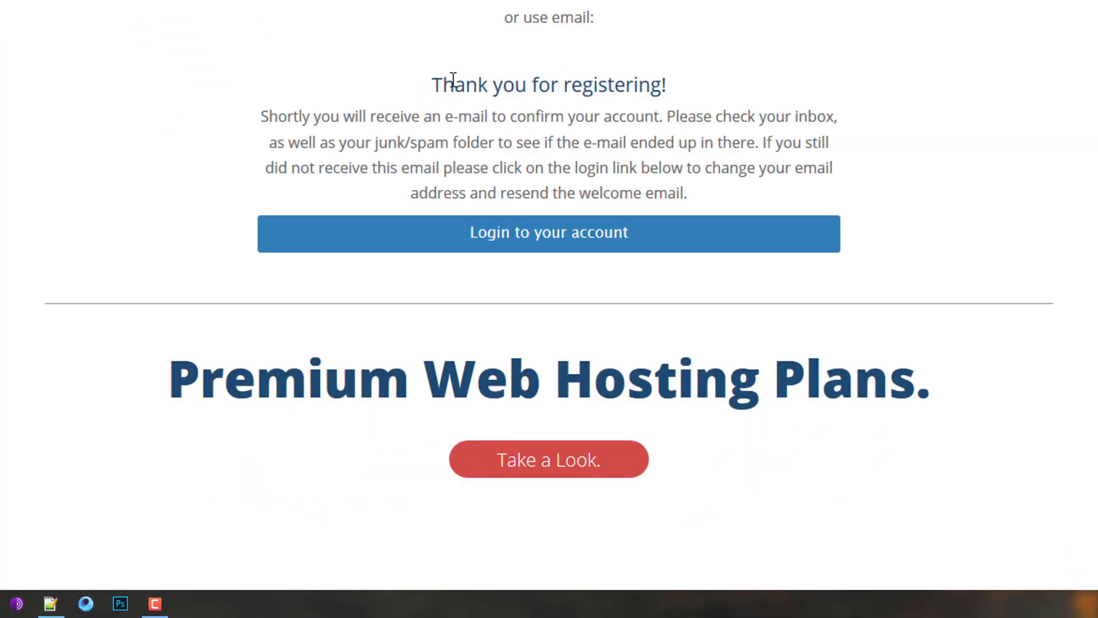
{"action": "left_click_drag", "start_coordinate": [435, 82], "coordinate": [705, 88]}
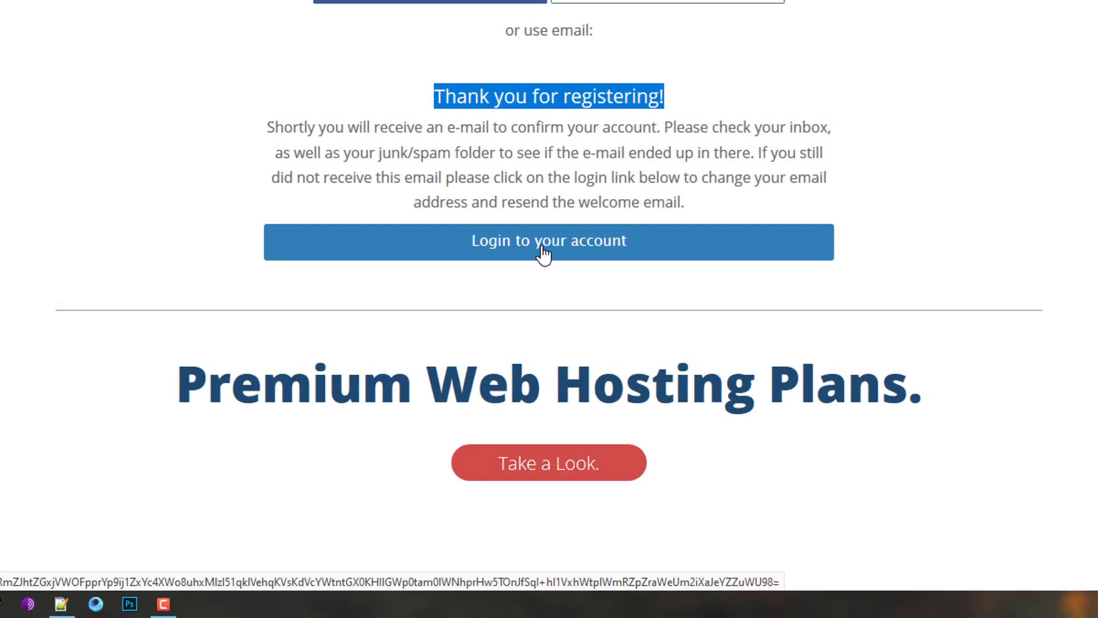
Step: Log in to the new account to reach the Account Activation page
{"action": "left_click", "coordinate": [543, 253]}
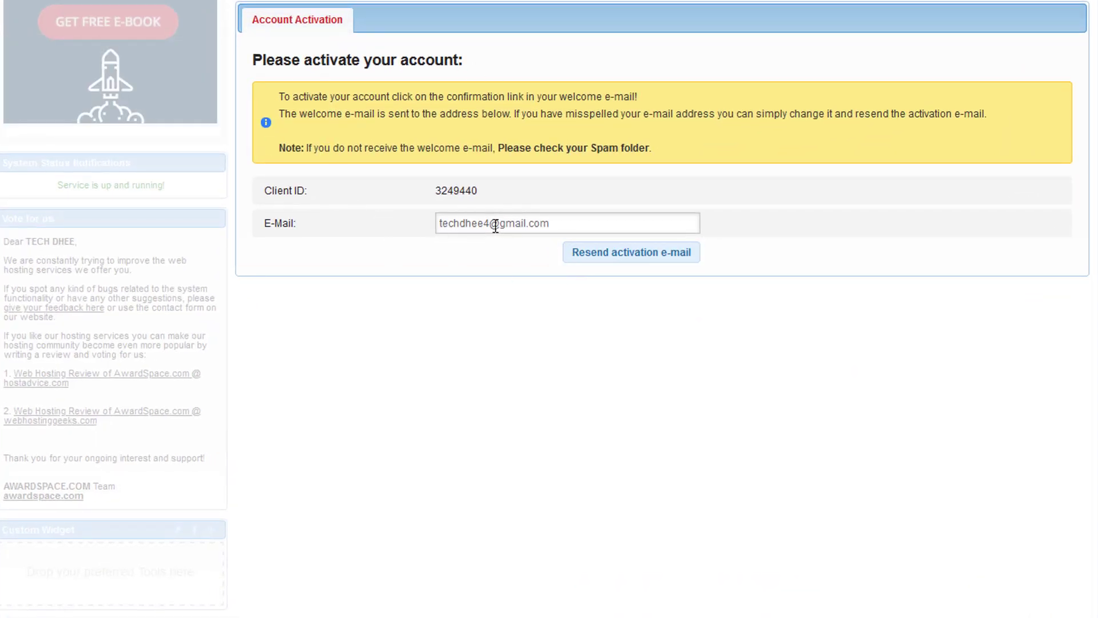
{"action": "left_click_drag", "start_coordinate": [257, 64], "coordinate": [461, 62]}
{"action": "left_click", "coordinate": [346, 316]}
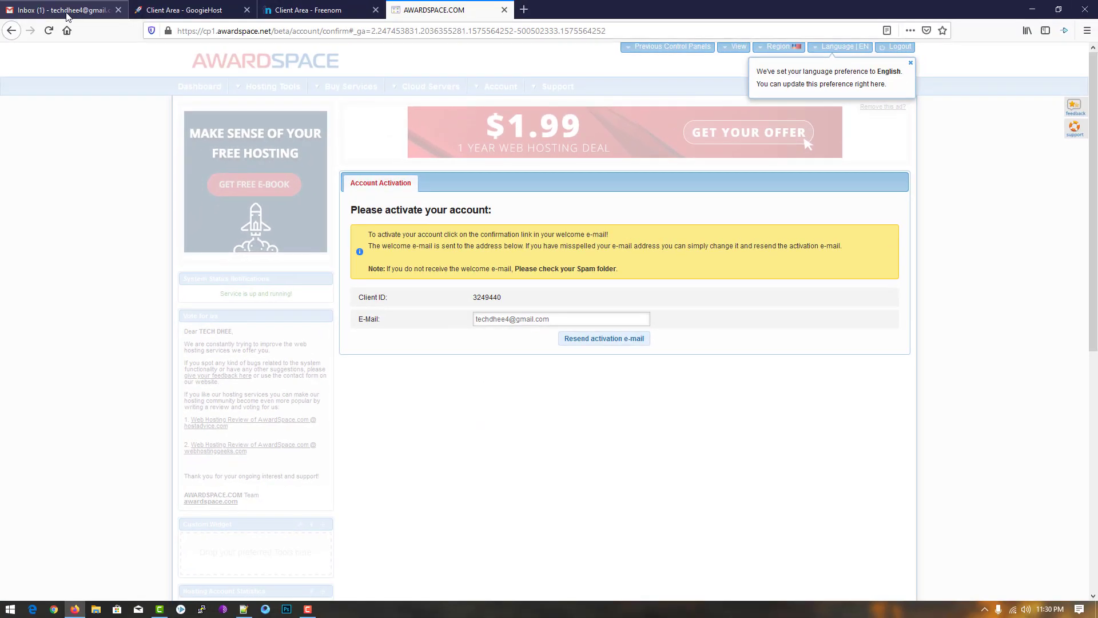
Step: In Gmail, open the AWARDSPACE.COM Email Confirmation message and follow its confirmation link
{"action": "left_click", "coordinate": [67, 13]}
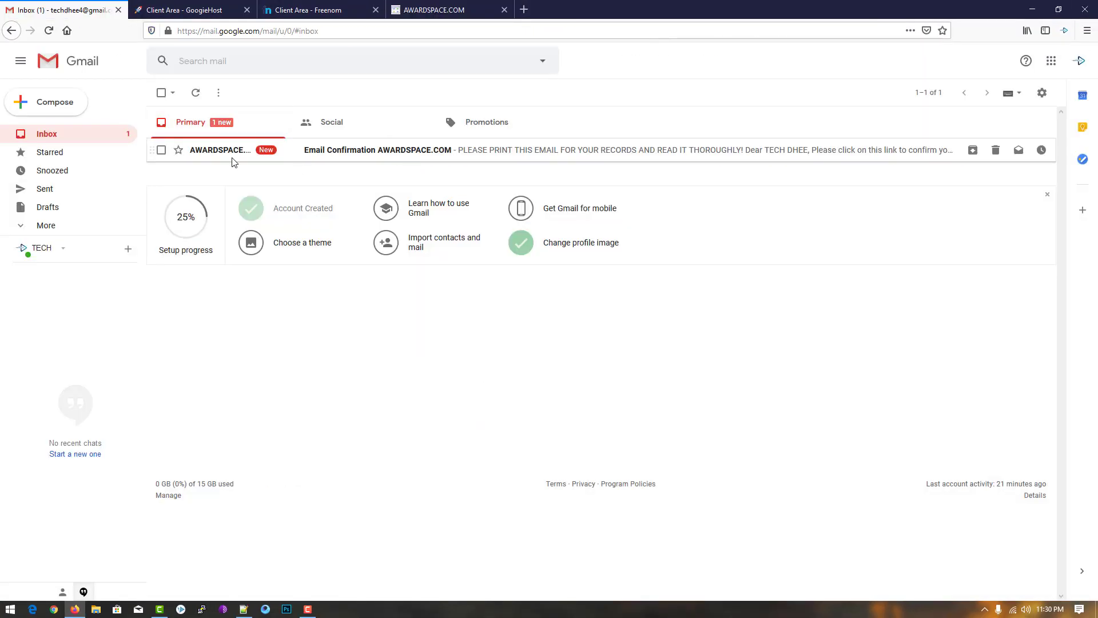
{"action": "left_click", "coordinate": [382, 158]}
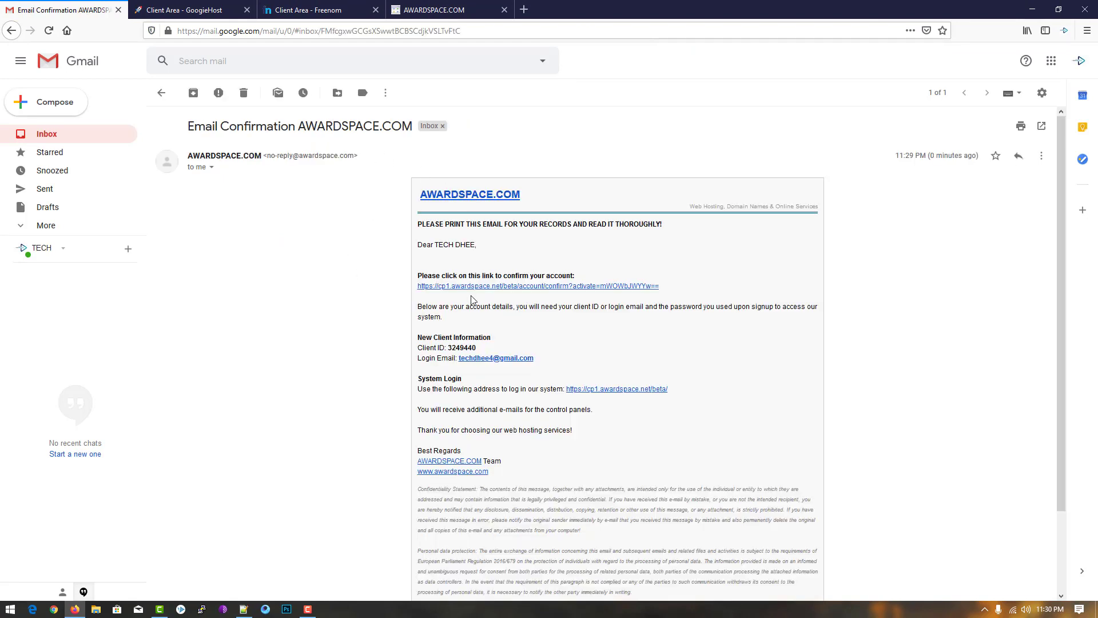
{"action": "left_click", "coordinate": [577, 287]}
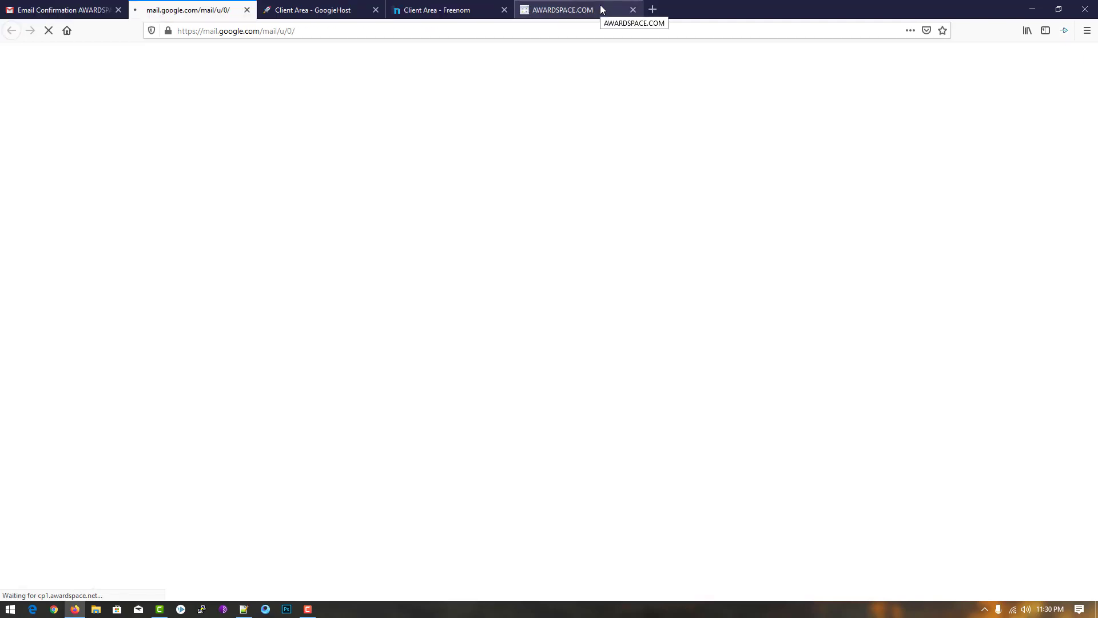
Step: Close the old AwardSpace tab, dismiss the Special Offer popup, and review the control panel
{"action": "left_click", "coordinate": [632, 10]}
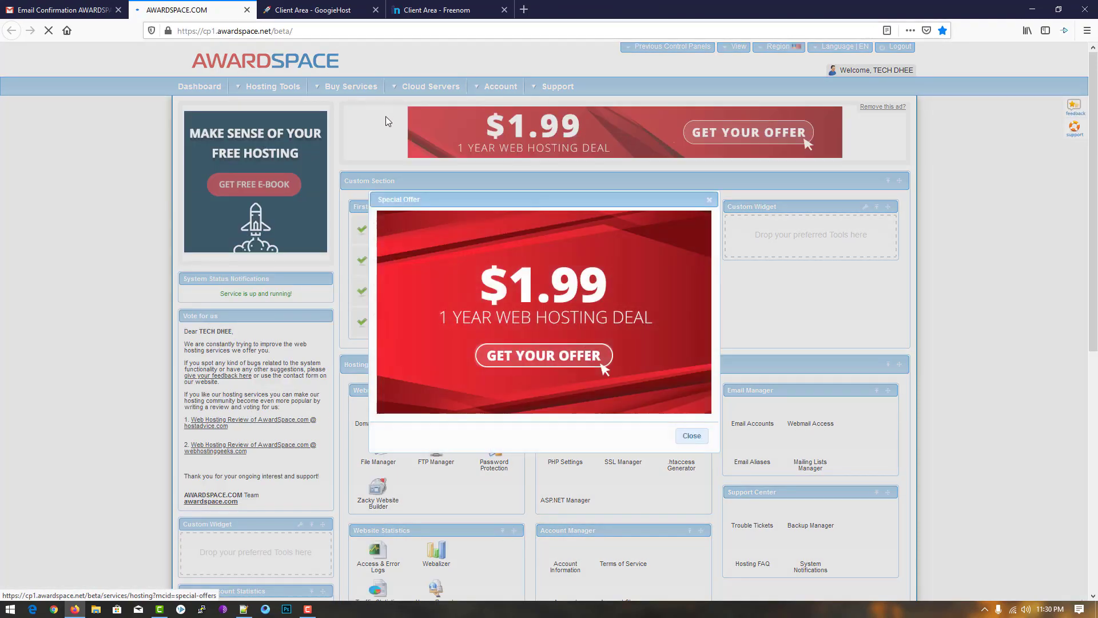
{"action": "left_click", "coordinate": [710, 199]}
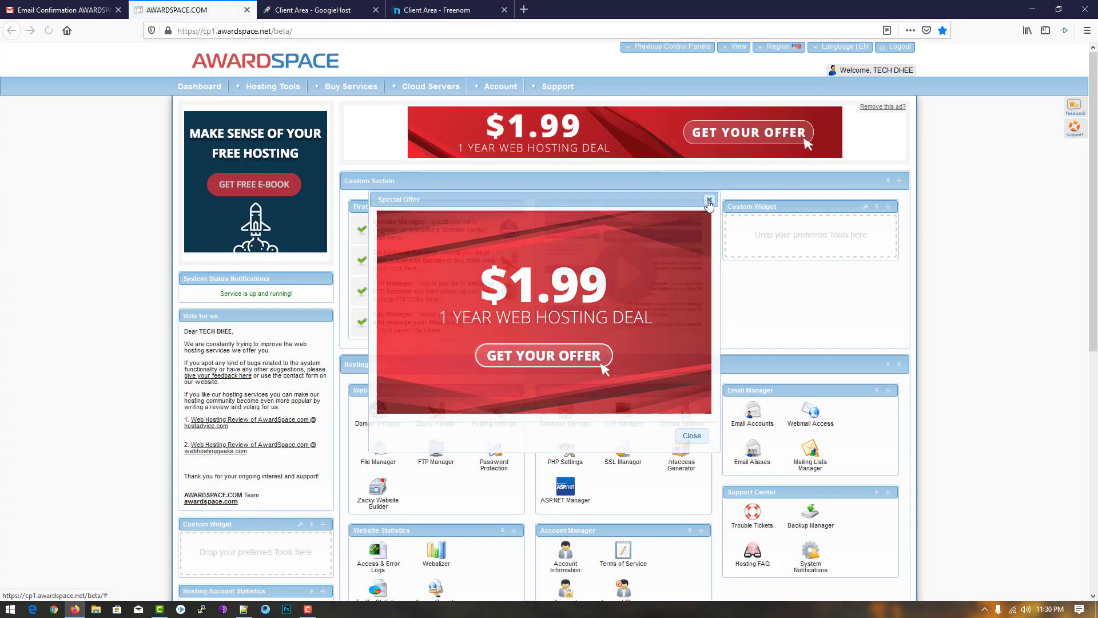
{"action": "scroll", "coordinate": [521, 129], "scroll_direction": "down", "scroll_amount": 5}
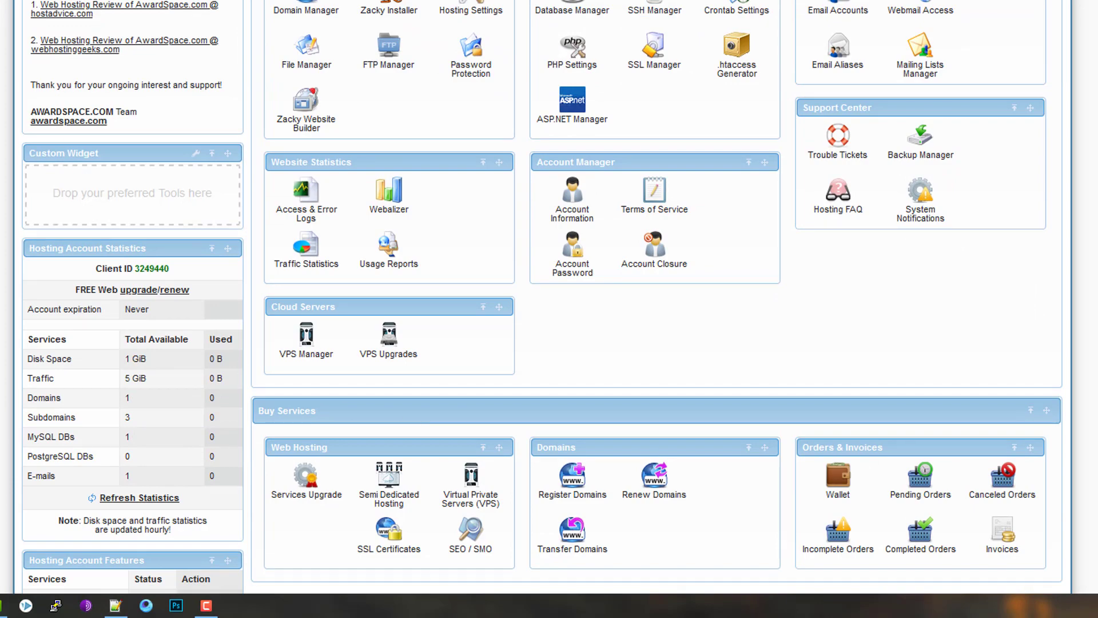
{"action": "scroll", "coordinate": [657, 297], "scroll_direction": "up", "scroll_amount": 5}
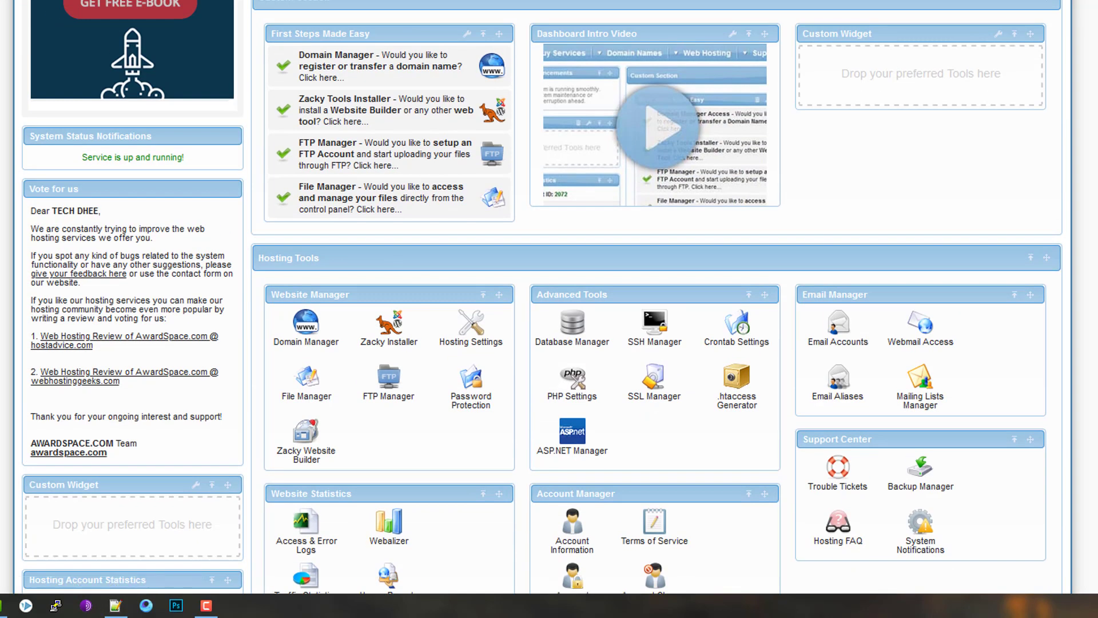
{"action": "scroll", "coordinate": [543, 297], "scroll_direction": "down", "scroll_amount": 5}
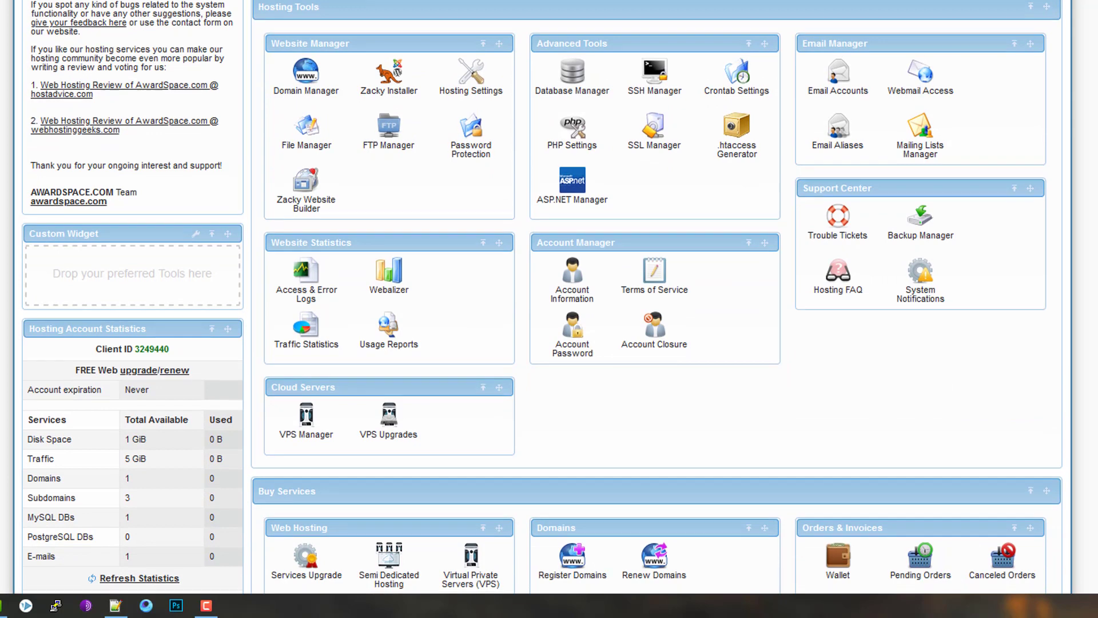
{"action": "scroll", "coordinate": [520, 138], "scroll_direction": "down", "scroll_amount": 2}
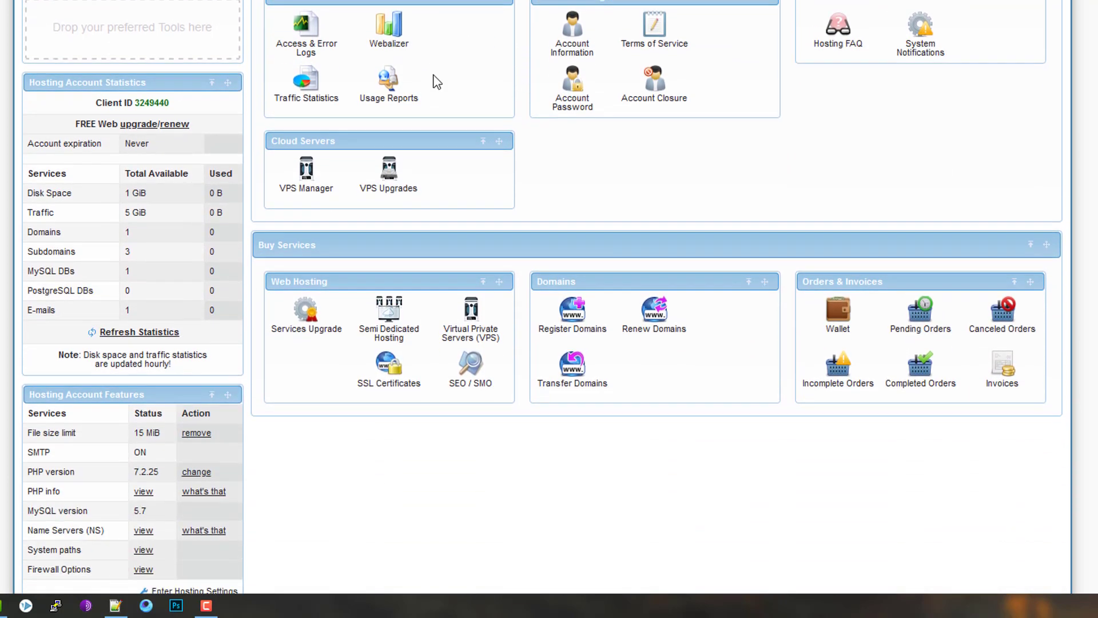
{"action": "scroll", "coordinate": [456, 97], "scroll_direction": "up", "scroll_amount": 1}
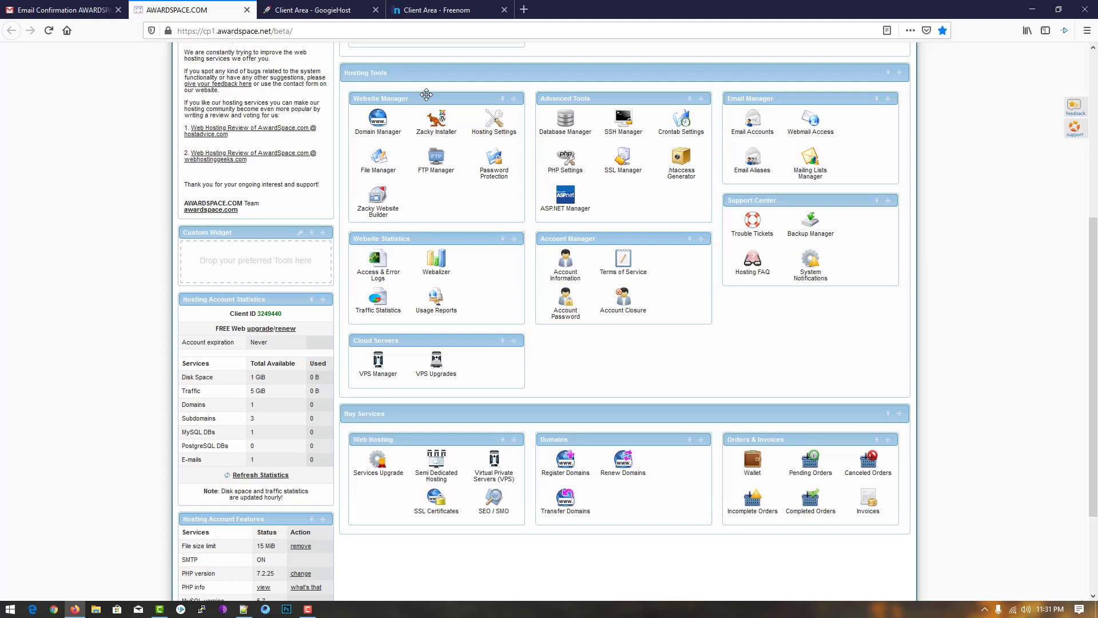
Step: In Freenom, go to Services > My Domains
{"action": "left_click", "coordinate": [449, 14]}
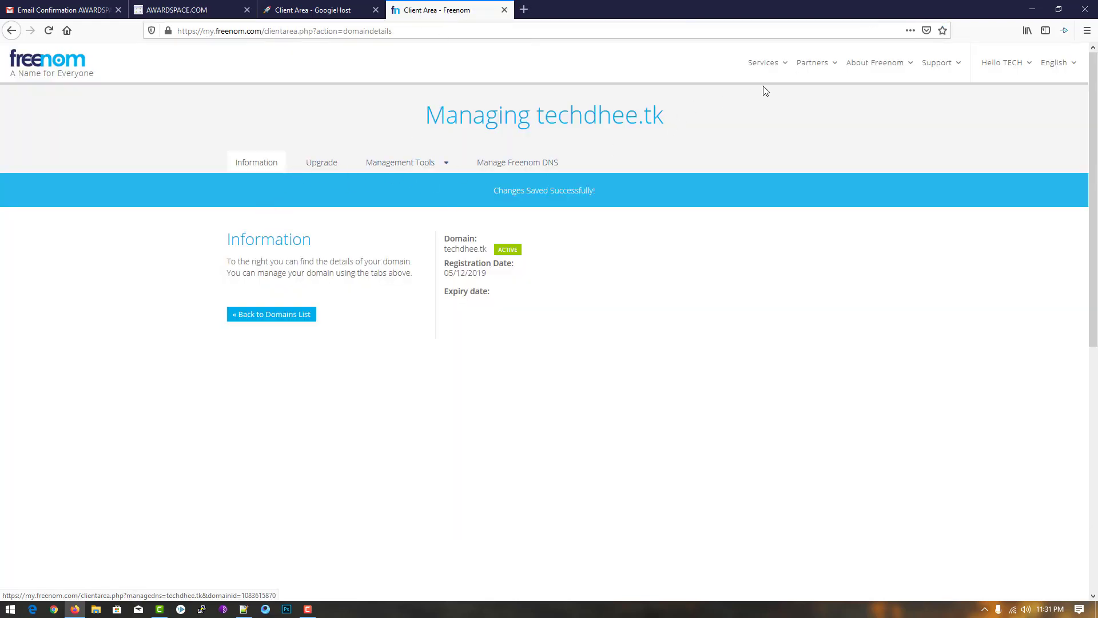
{"action": "left_click", "coordinate": [785, 67]}
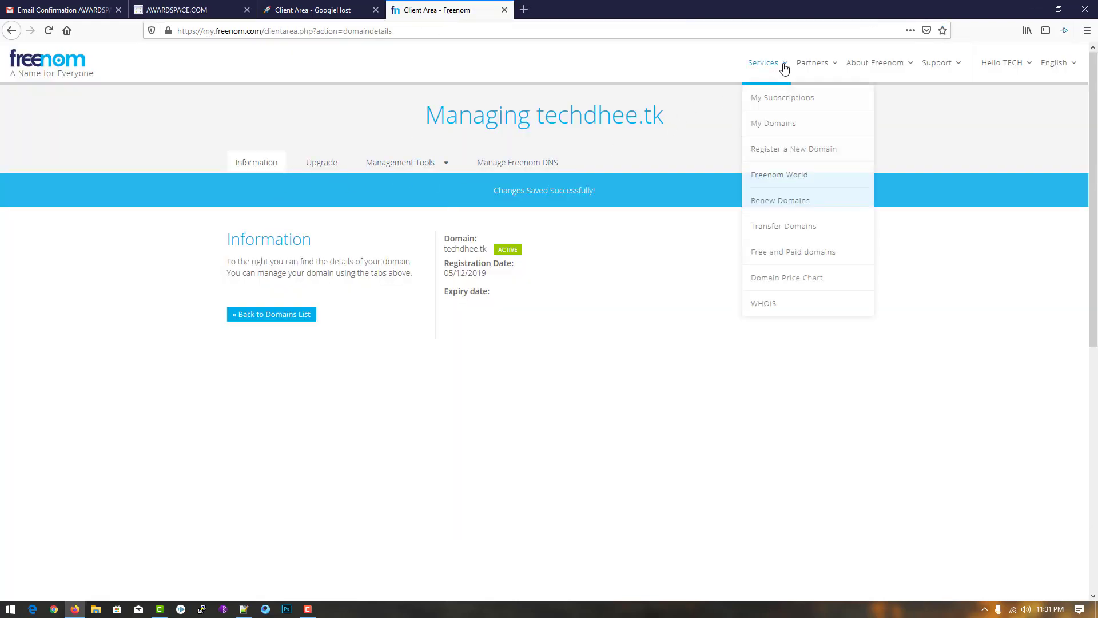
{"action": "left_click", "coordinate": [778, 125]}
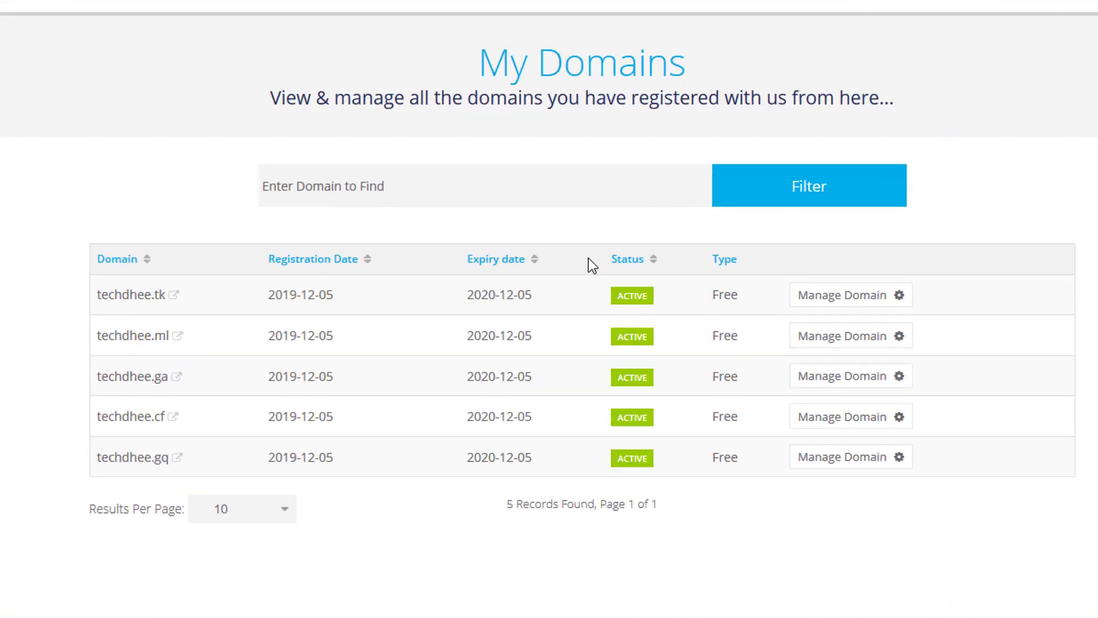
Step: Copy the domain name techdhee.ml from the list and return to AwardSpace
{"action": "left_click_drag", "start_coordinate": [59, 350], "coordinate": [139, 355]}
{"action": "left_click", "coordinate": [208, 381]}
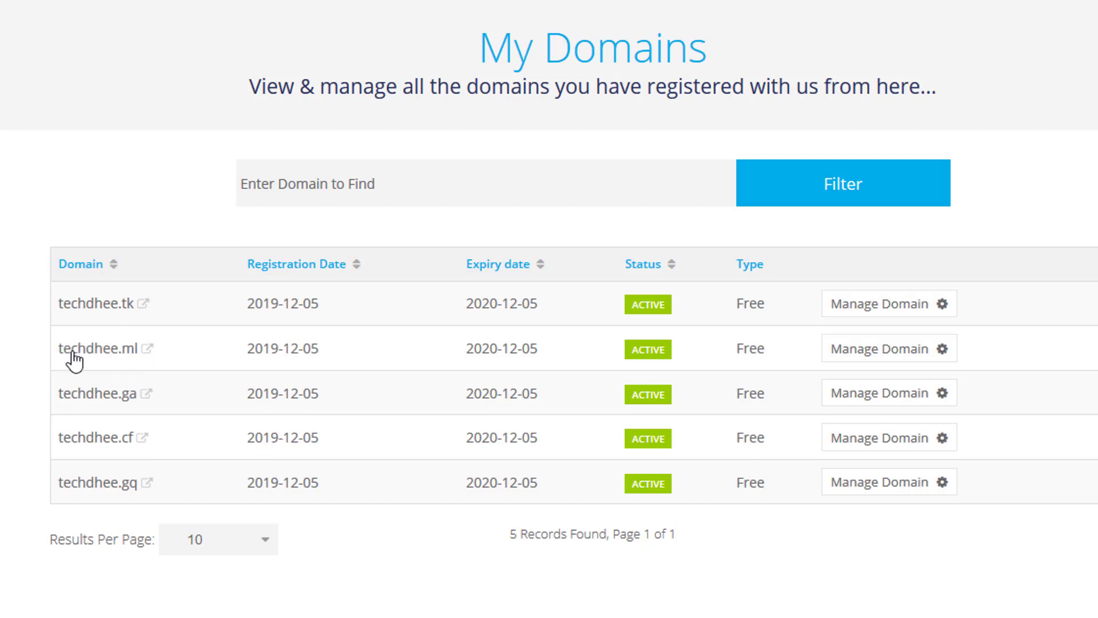
{"action": "left_click_drag", "start_coordinate": [55, 354], "coordinate": [140, 355]}
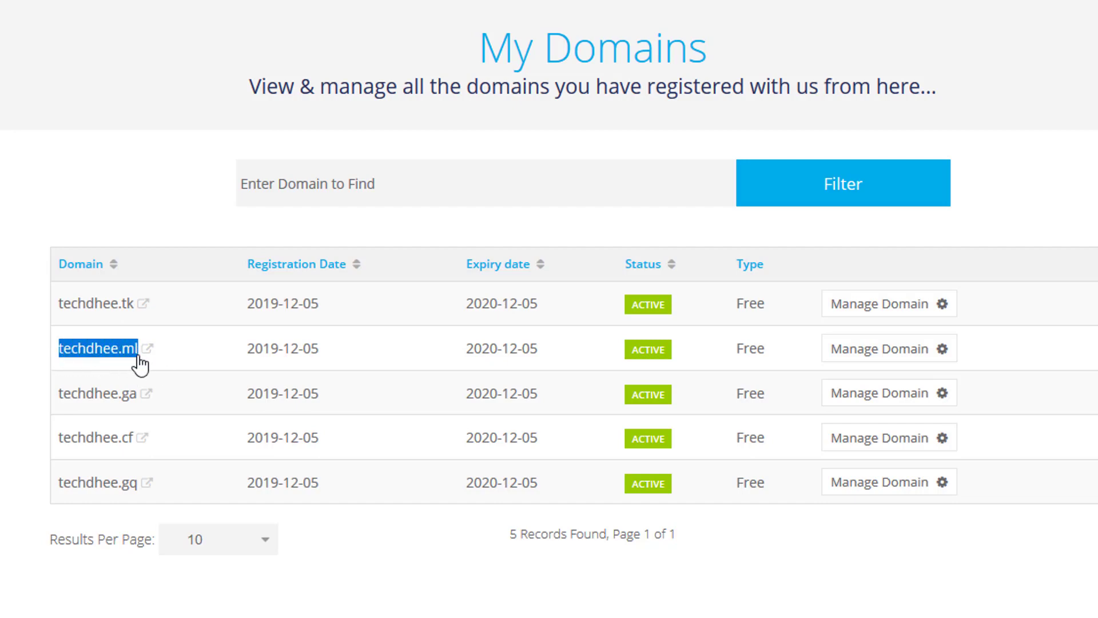
{"action": "right_click", "coordinate": [140, 356]}
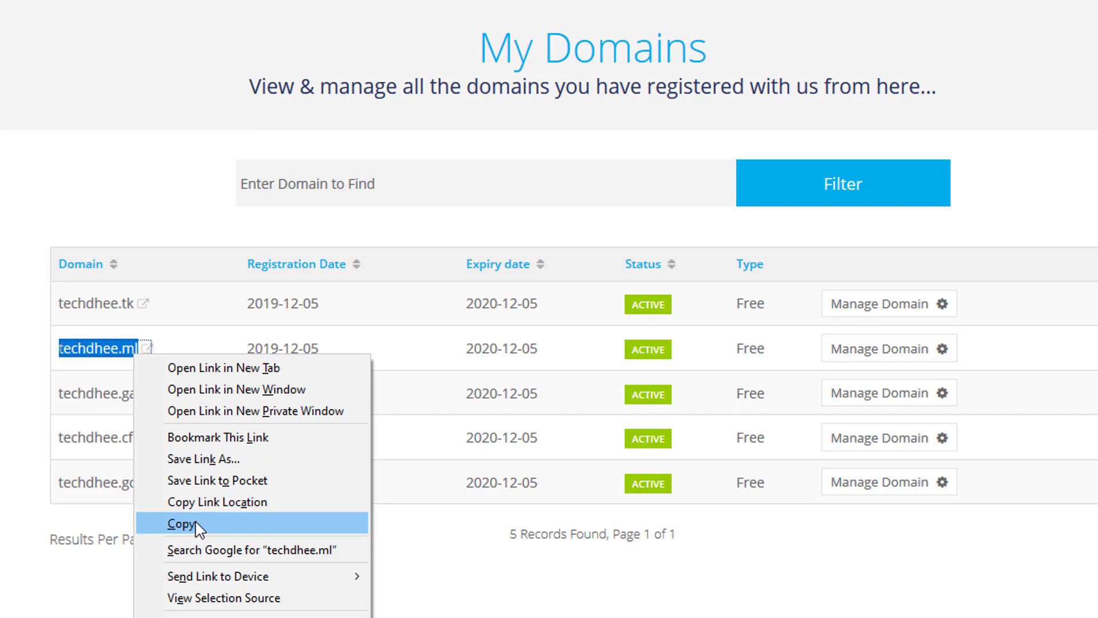
{"action": "left_click", "coordinate": [181, 523]}
{"action": "left_click", "coordinate": [137, 373]}
{"action": "left_click_drag", "start_coordinate": [61, 355], "coordinate": [135, 352]}
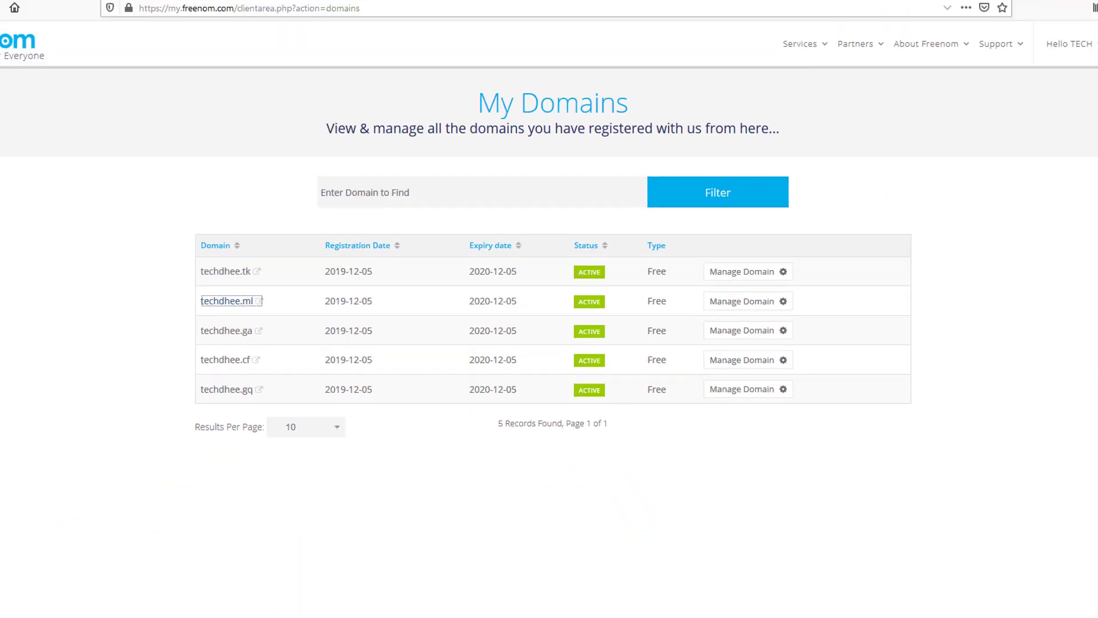
{"action": "left_click", "coordinate": [142, 8]}
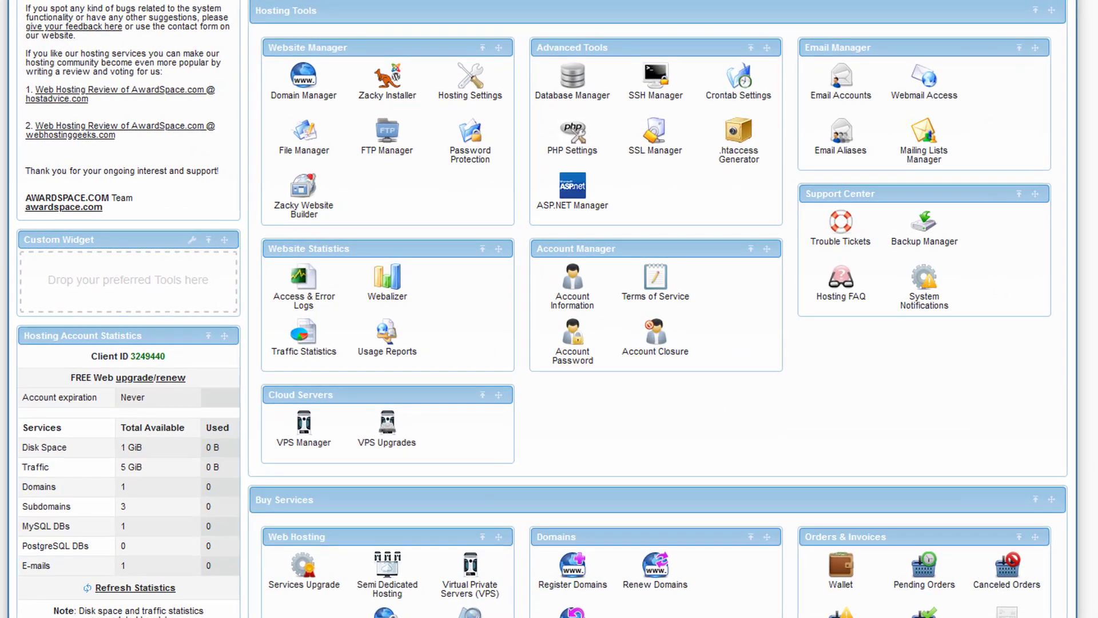
Step: In the domain manager, check the free dx.am registration form, then choose Host a Domain
{"action": "left_click", "coordinate": [301, 90]}
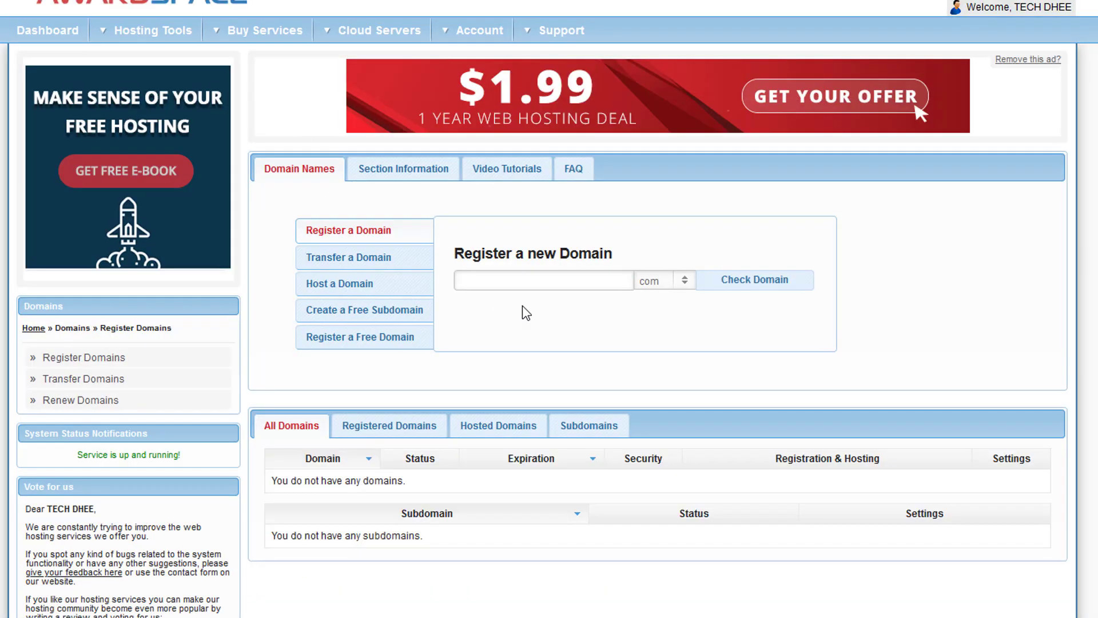
{"action": "scroll", "coordinate": [635, 282], "scroll_direction": "down", "scroll_amount": 2}
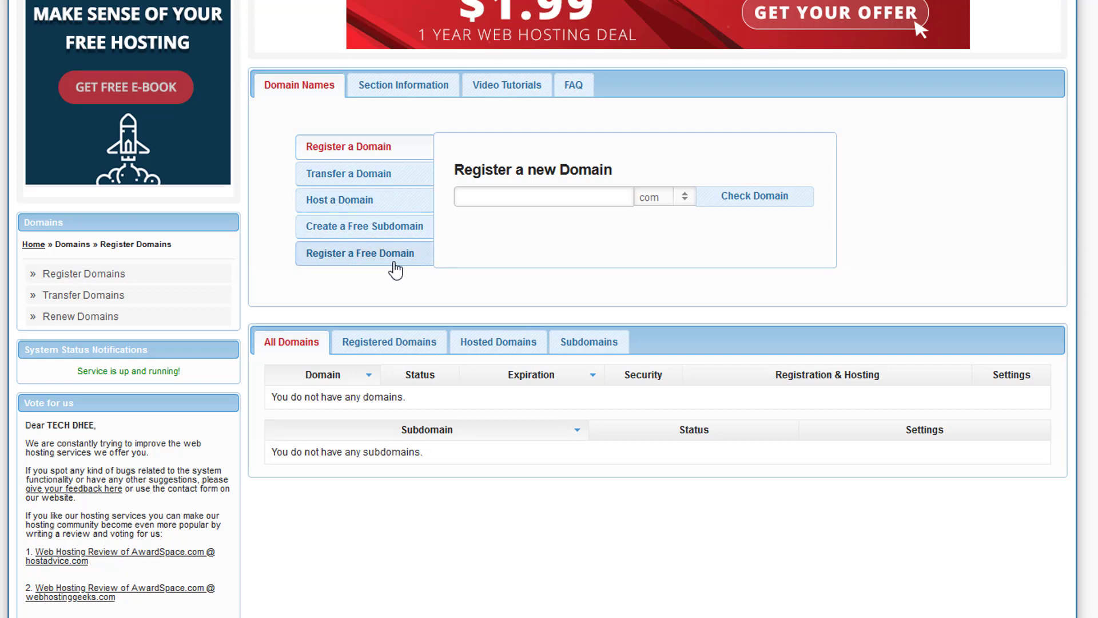
{"action": "left_click", "coordinate": [364, 261]}
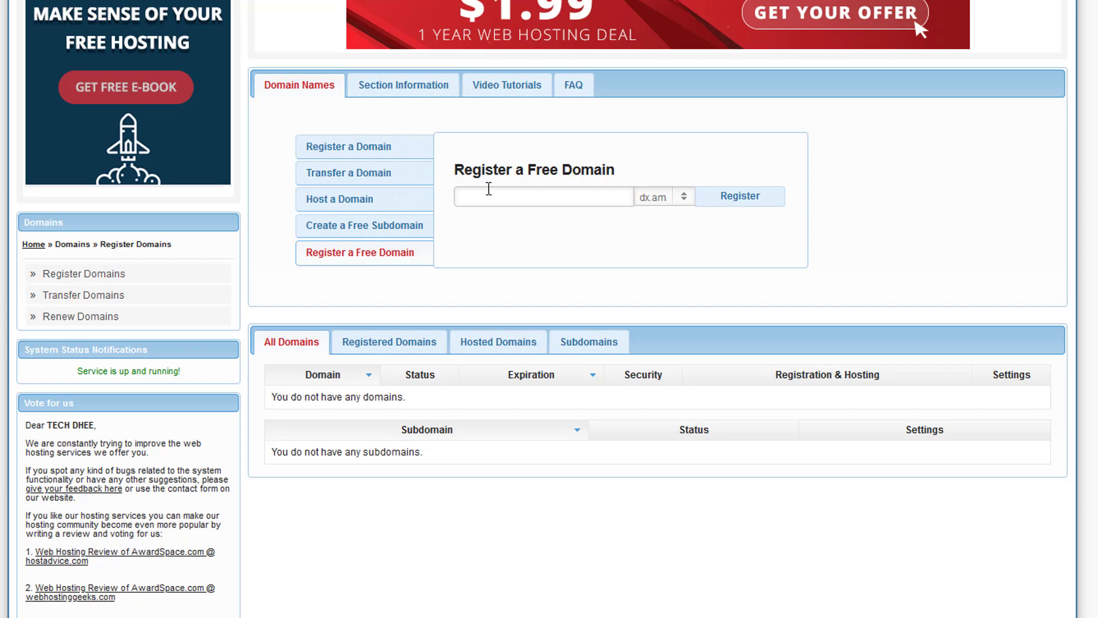
{"action": "left_click", "coordinate": [681, 203]}
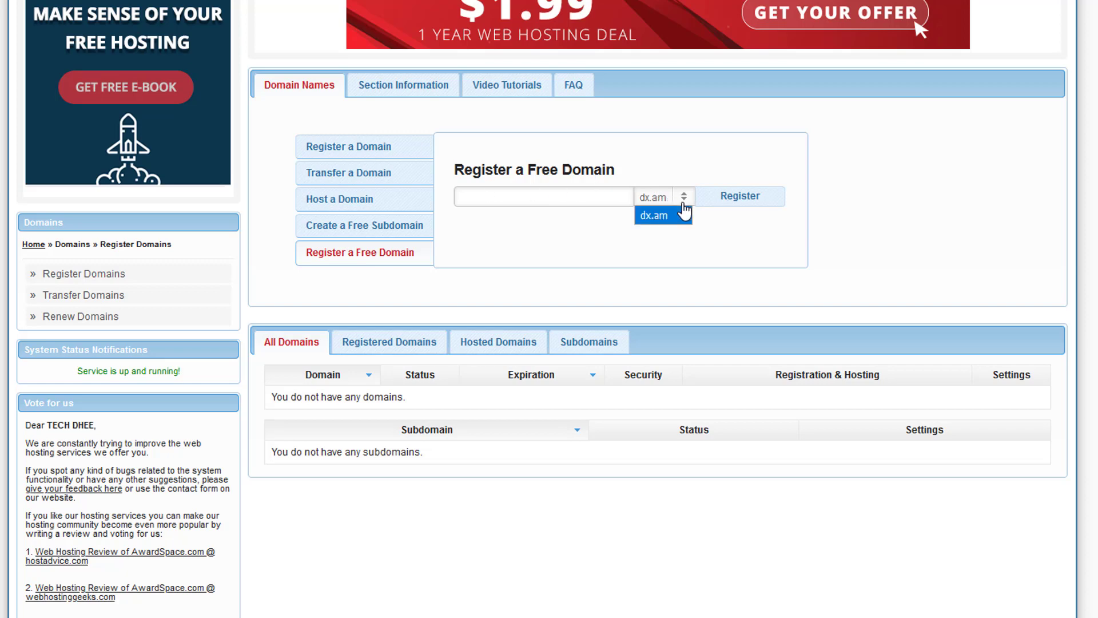
{"action": "left_click", "coordinate": [653, 215]}
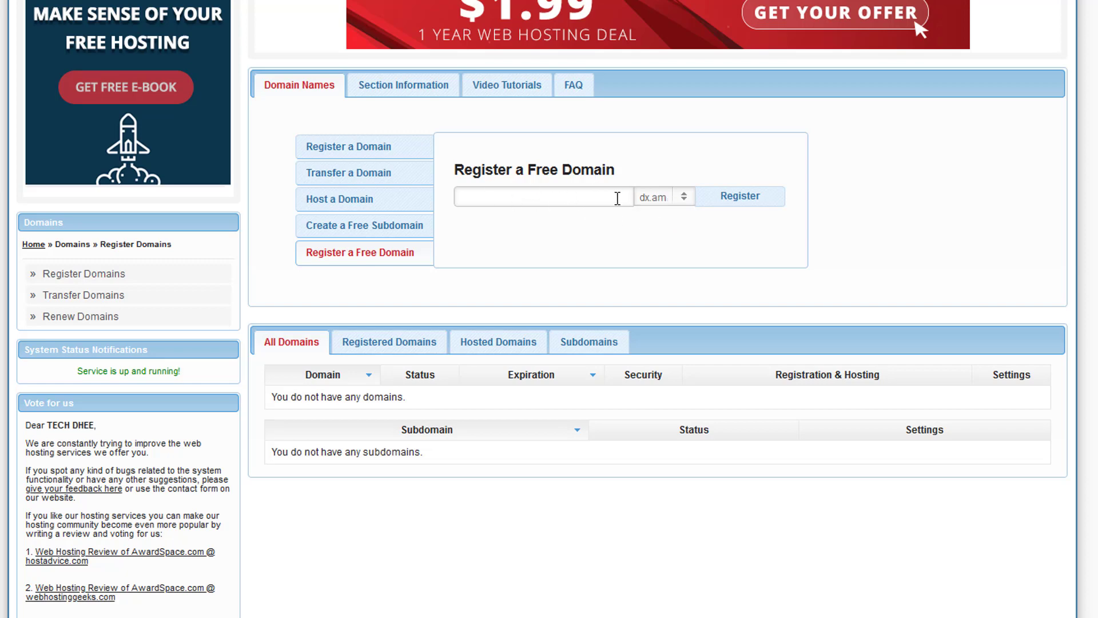
{"action": "left_click", "coordinate": [653, 198]}
{"action": "left_click", "coordinate": [538, 233]}
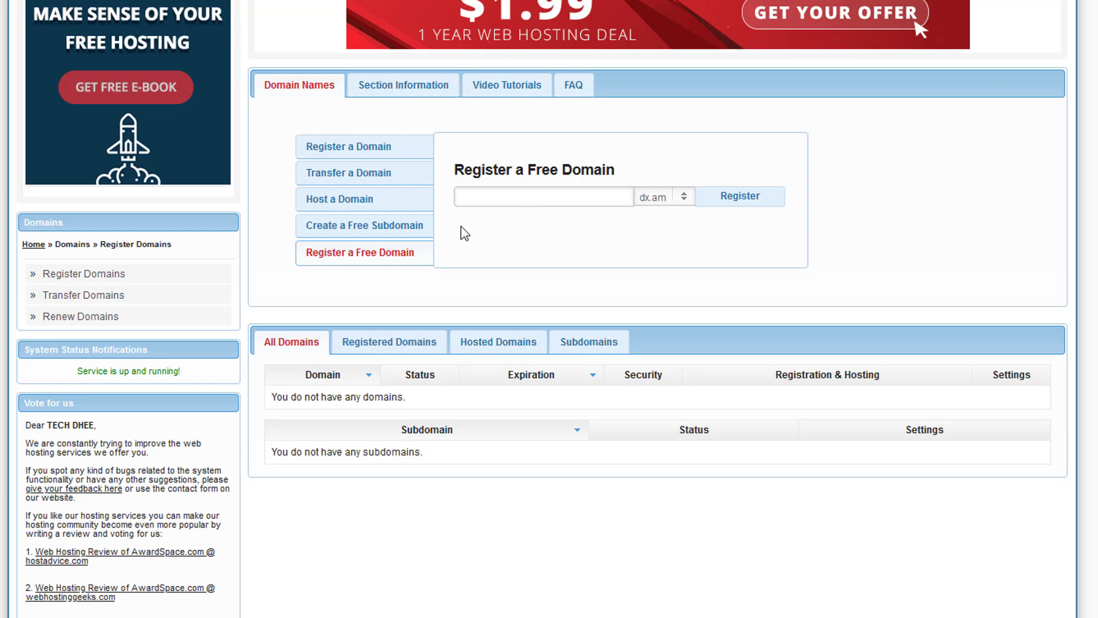
{"action": "left_click", "coordinate": [341, 201]}
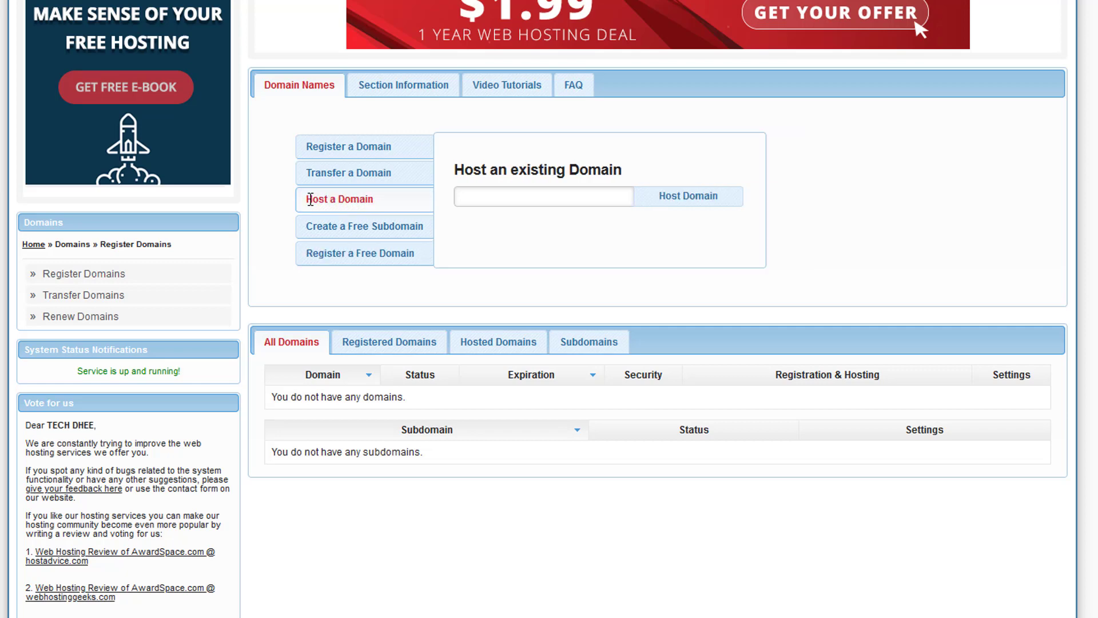
Step: Paste techdhee.ml into Host an existing Domain and submit it
{"action": "left_click", "coordinate": [486, 201]}
{"action": "key", "text": "ctrl+v"}
{"action": "left_click", "coordinate": [696, 205]}
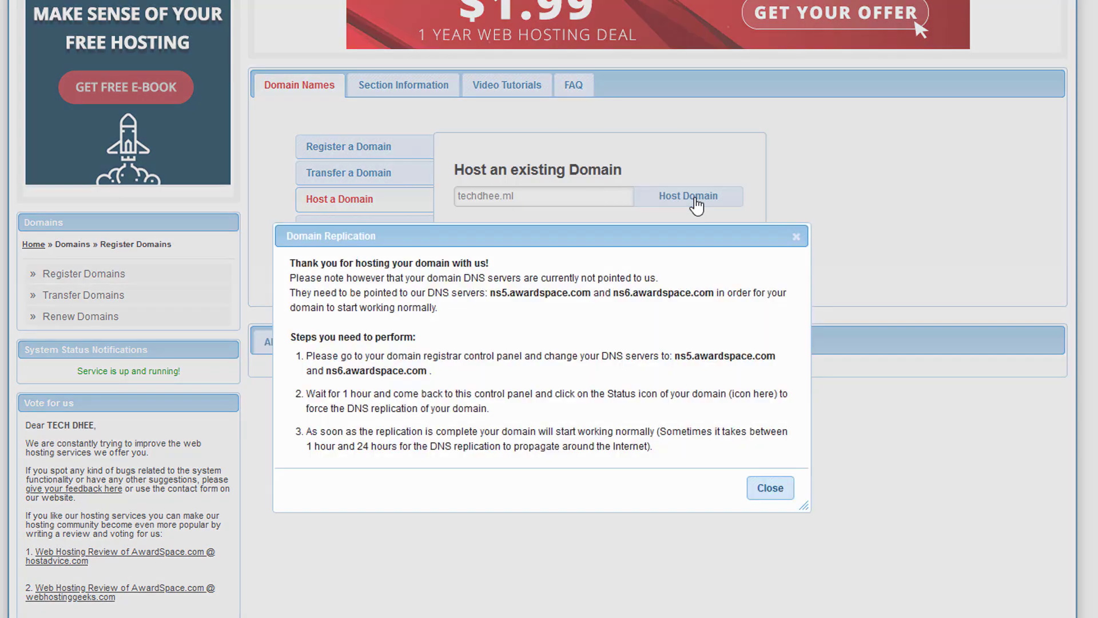
Step: Read the replication notice requiring nameservers ns5.awardspace.com and ns6.awardspace.com
{"action": "scroll", "coordinate": [696, 205], "scroll_direction": "down", "scroll_amount": 5}
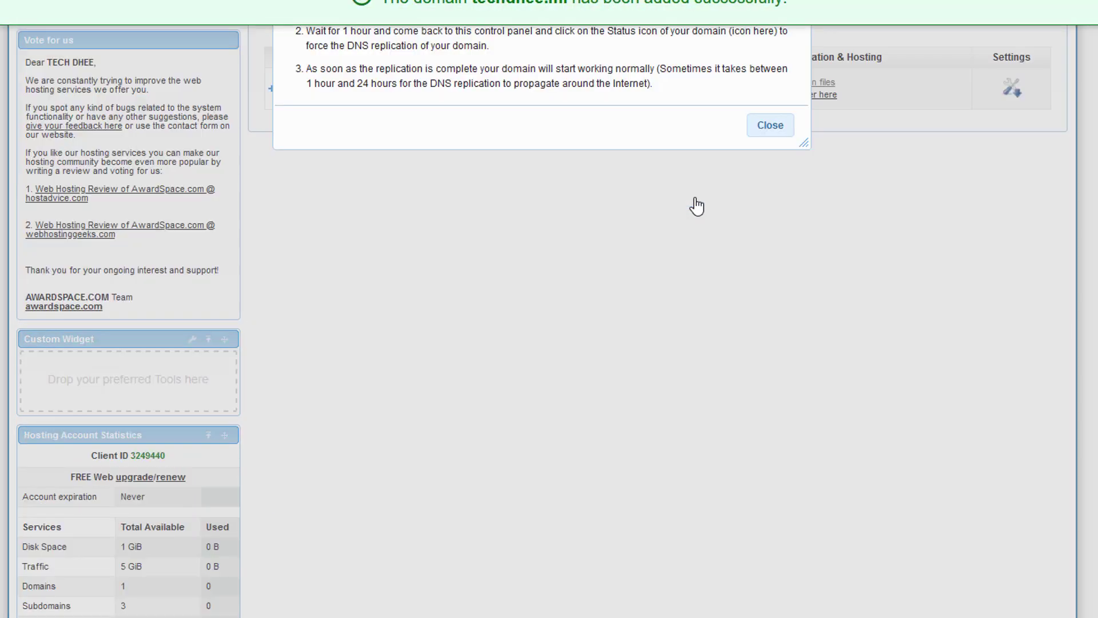
{"action": "scroll", "coordinate": [692, 205], "scroll_direction": "up", "scroll_amount": 4}
{"action": "left_click_drag", "start_coordinate": [290, 160], "coordinate": [704, 356]}
{"action": "left_click", "coordinate": [698, 347]}
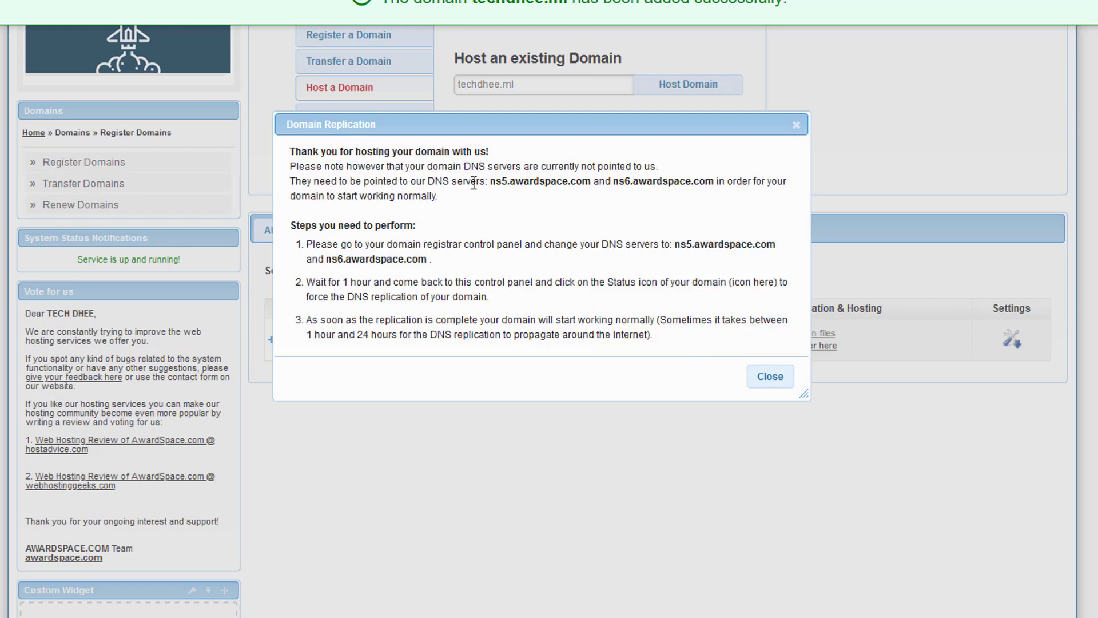
{"action": "left_click_drag", "start_coordinate": [491, 184], "coordinate": [591, 182]}
{"action": "left_click", "coordinate": [532, 199]}
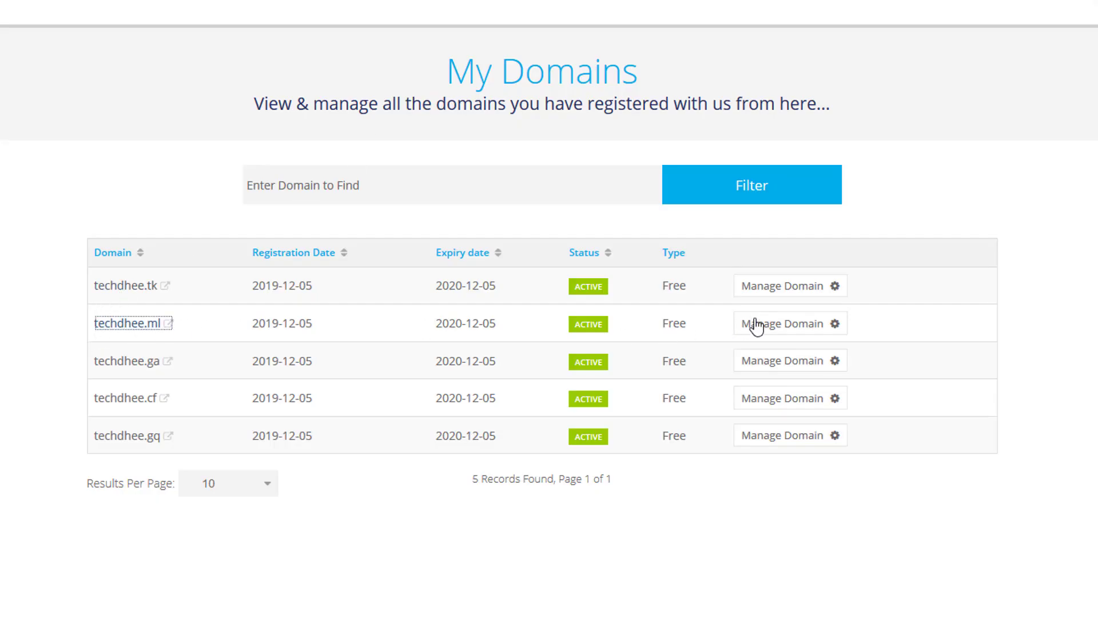
Step: Under Manage Domain > Nameservers for techdhee.ml, enter custom ns5/ns6.awardspace.com and save
{"action": "left_click", "coordinate": [813, 330]}
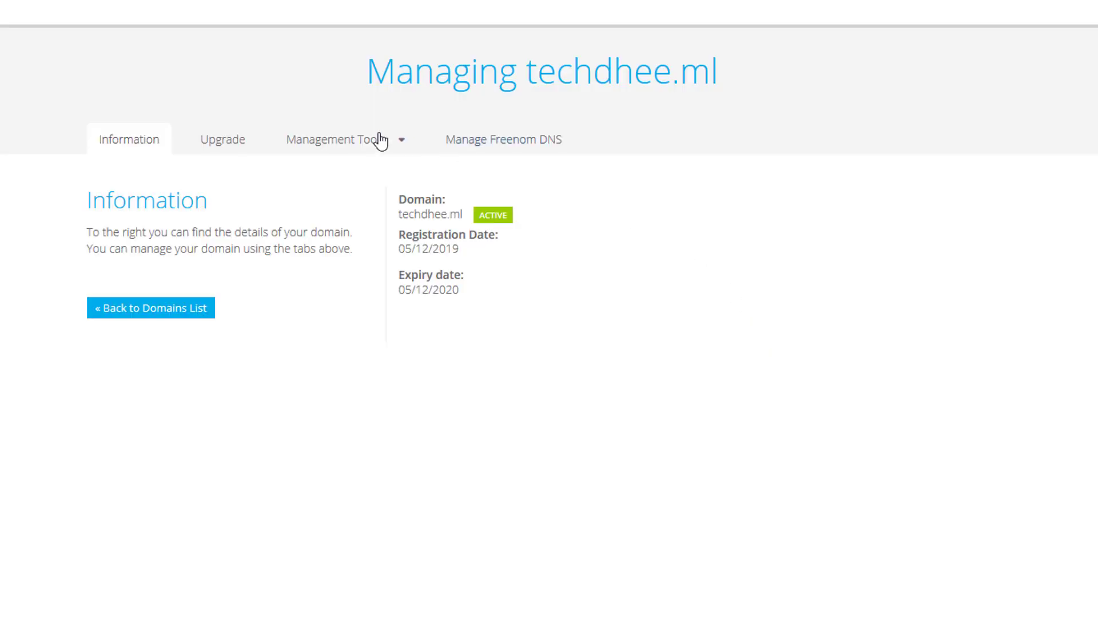
{"action": "left_click", "coordinate": [355, 140]}
{"action": "left_click", "coordinate": [327, 179]}
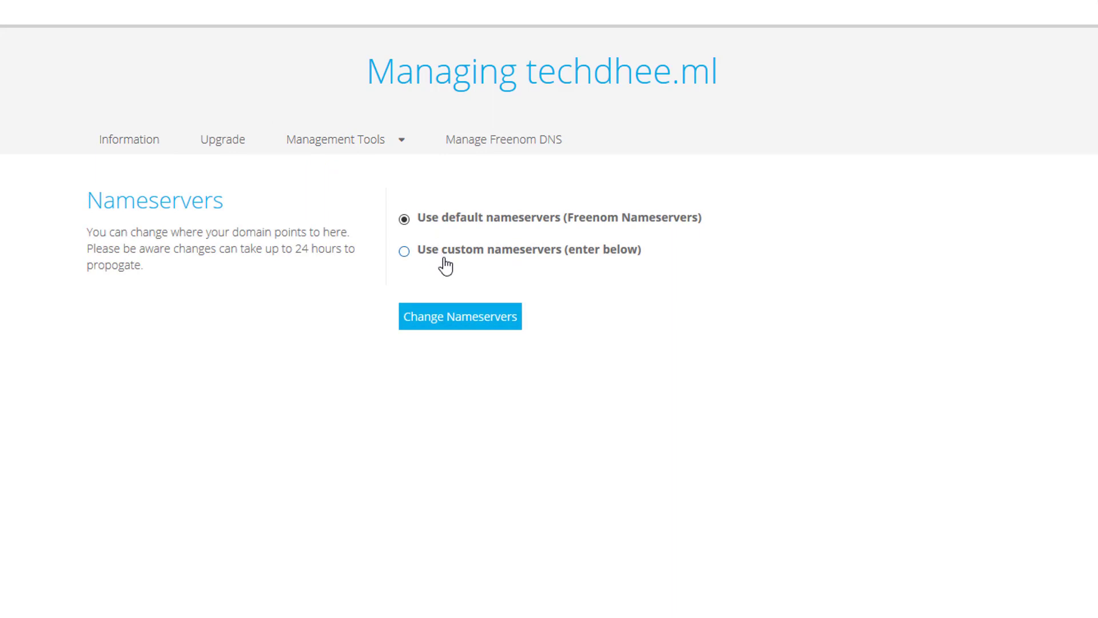
{"action": "left_click", "coordinate": [413, 253]}
{"action": "left_click", "coordinate": [459, 330]}
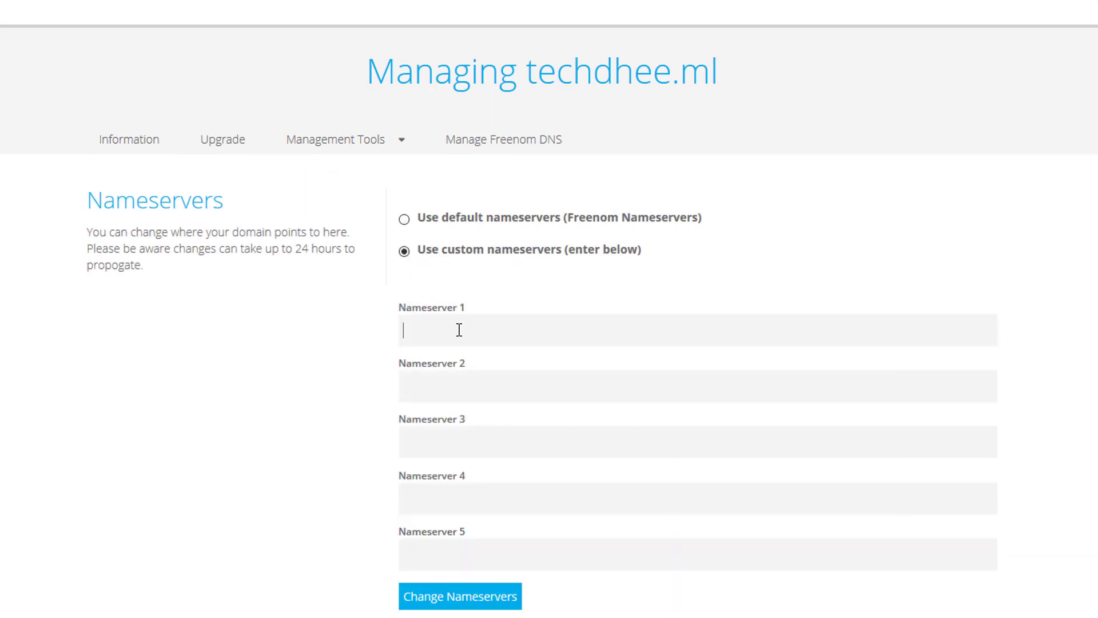
{"action": "key", "text": "ctrl+v"}
{"action": "key", "text": "ctrl+v"}
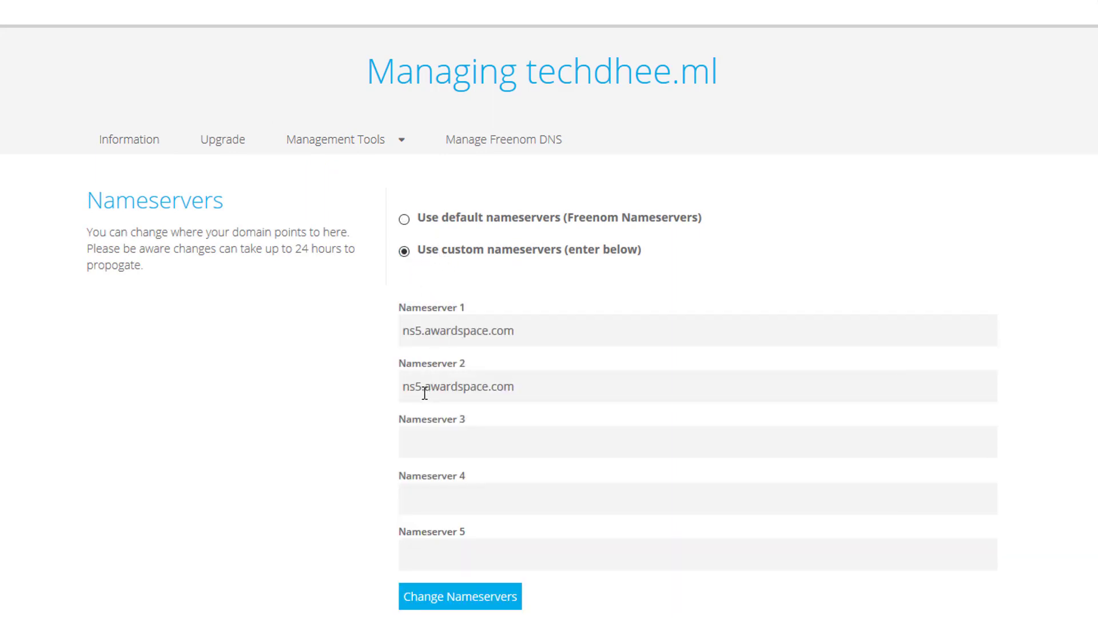
{"action": "left_click_drag", "start_coordinate": [416, 387], "coordinate": [423, 386]}
{"action": "type", "text": "6"}
{"action": "left_click", "coordinate": [464, 595]}
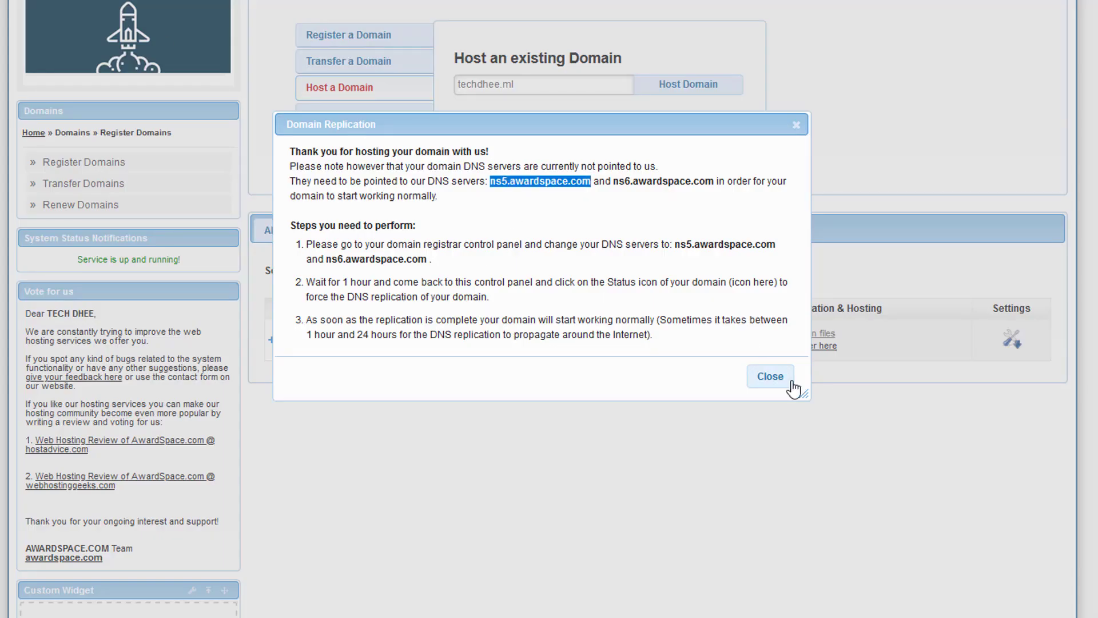
Step: Check techdhee.ml's status in Hosted Domains and force DNS replication with Replicate Now
{"action": "left_click", "coordinate": [771, 377]}
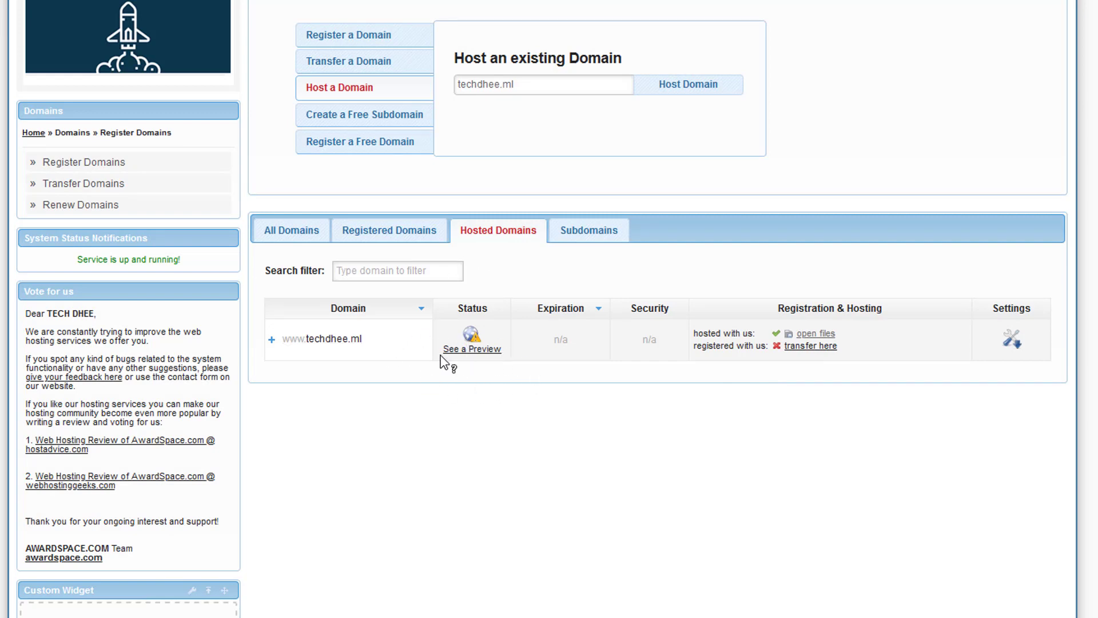
{"action": "left_click", "coordinate": [454, 353]}
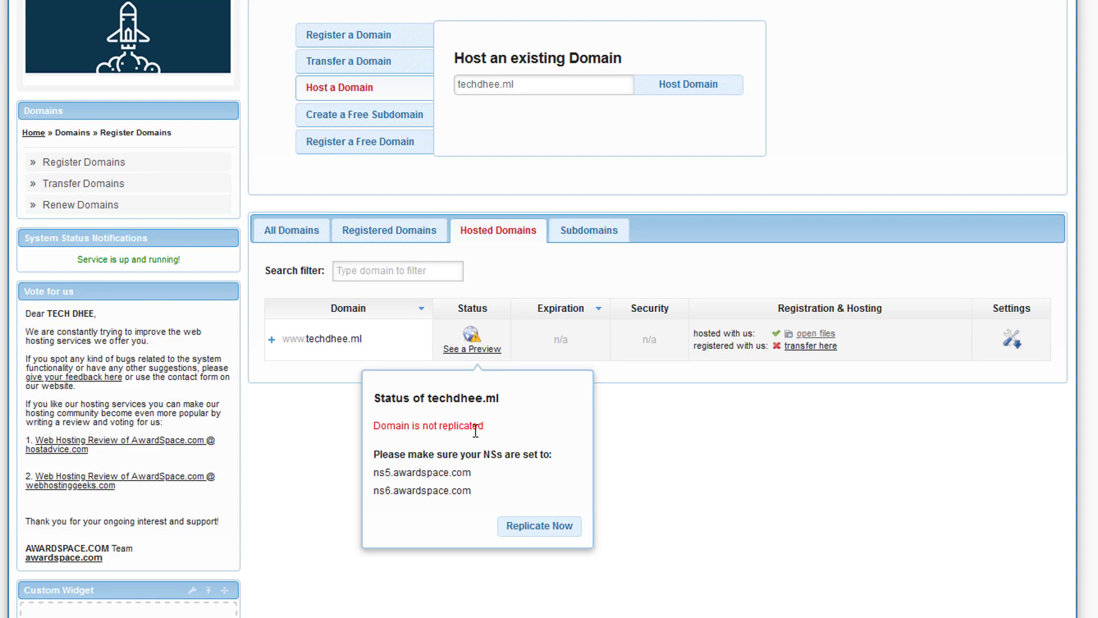
{"action": "left_click", "coordinate": [558, 537]}
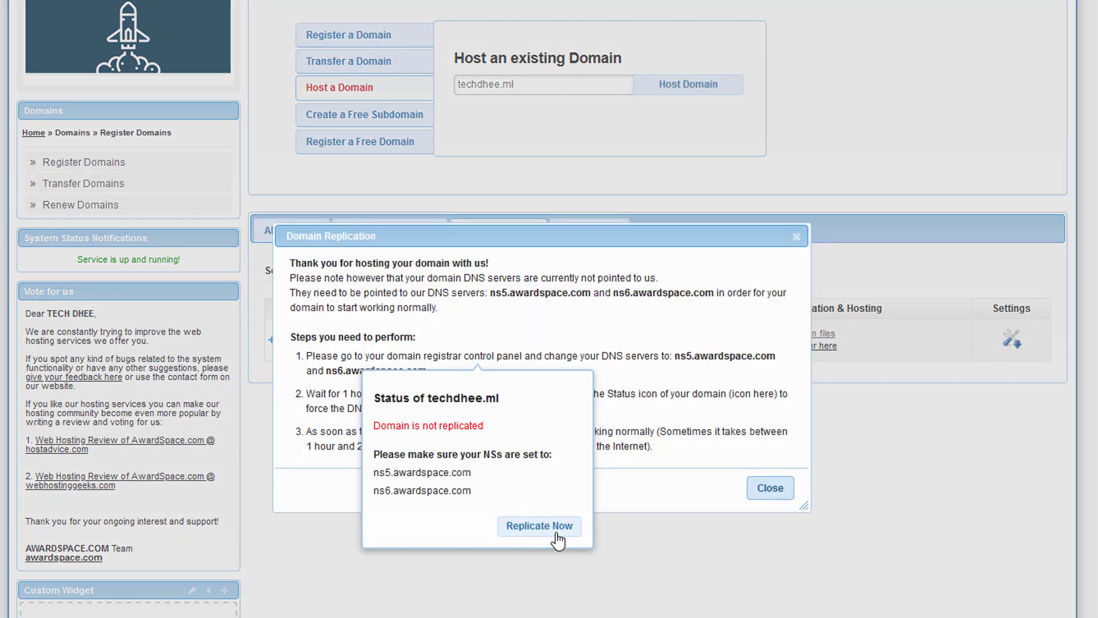
{"action": "left_click", "coordinate": [771, 488]}
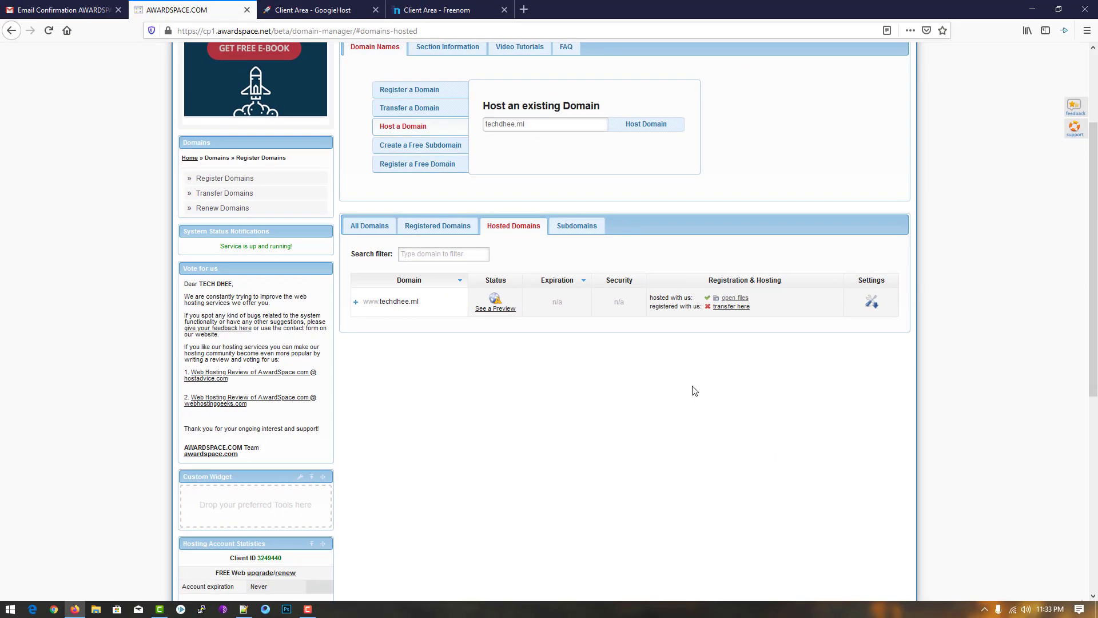
{"action": "scroll", "coordinate": [570, 454], "scroll_direction": "down", "scroll_amount": 5}
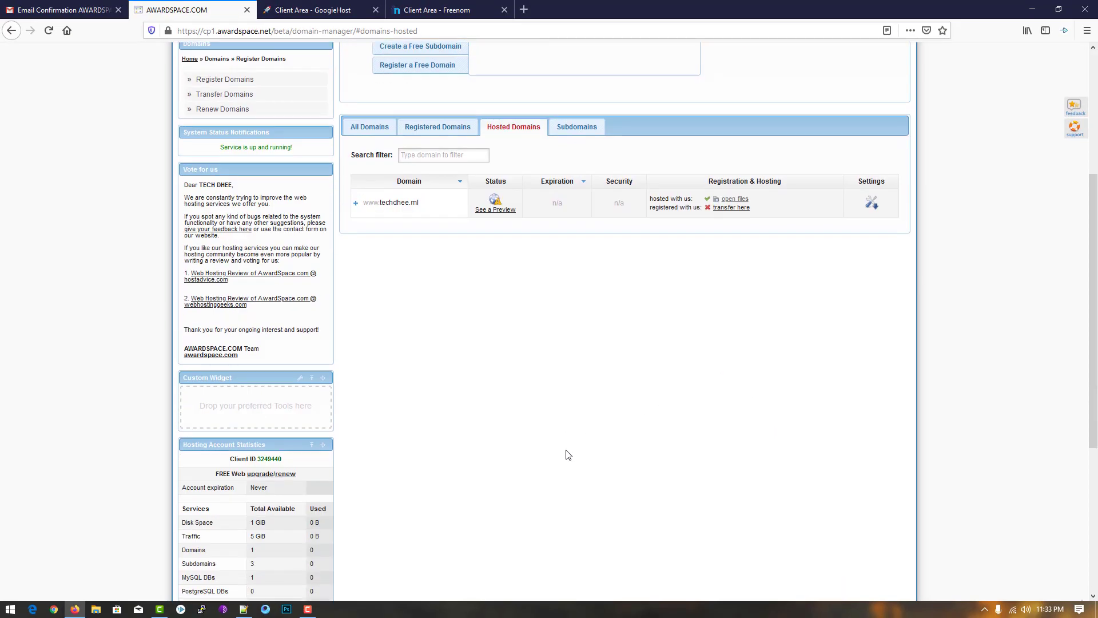
{"action": "scroll", "coordinate": [568, 455], "scroll_direction": "down", "scroll_amount": 1}
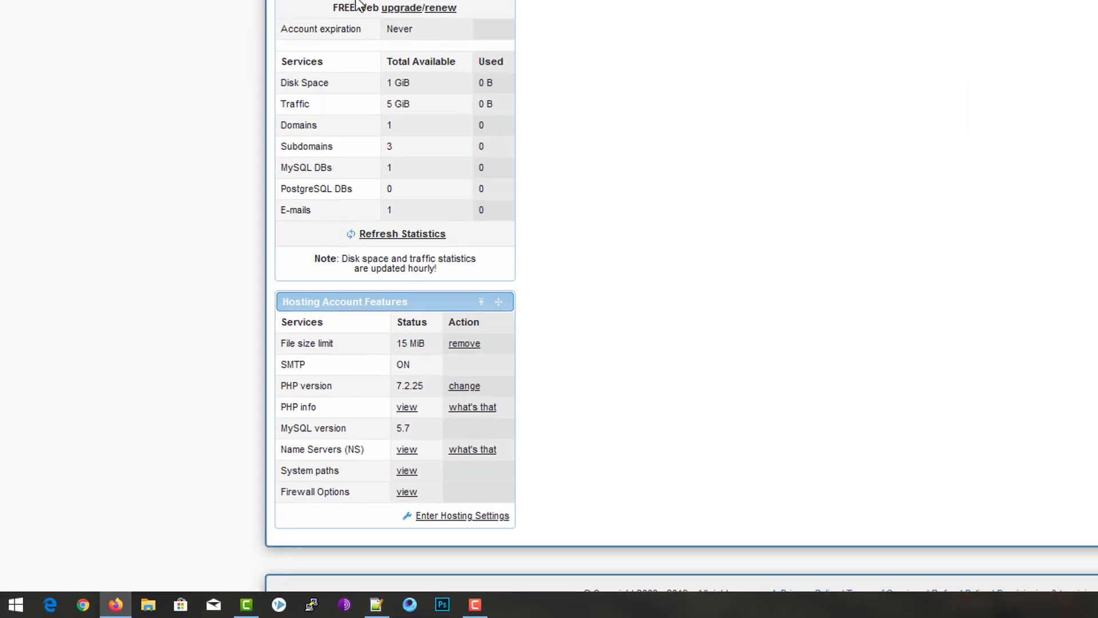
{"action": "left_click_drag", "start_coordinate": [314, 13], "coordinate": [503, 18]}
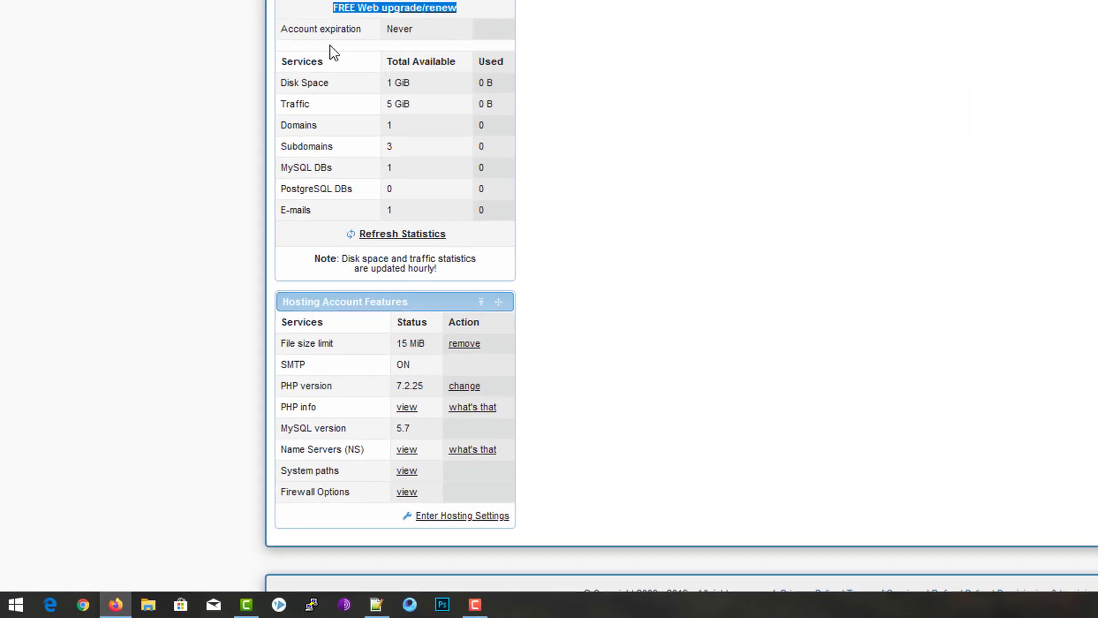
{"action": "left_click_drag", "start_coordinate": [280, 88], "coordinate": [420, 87]}
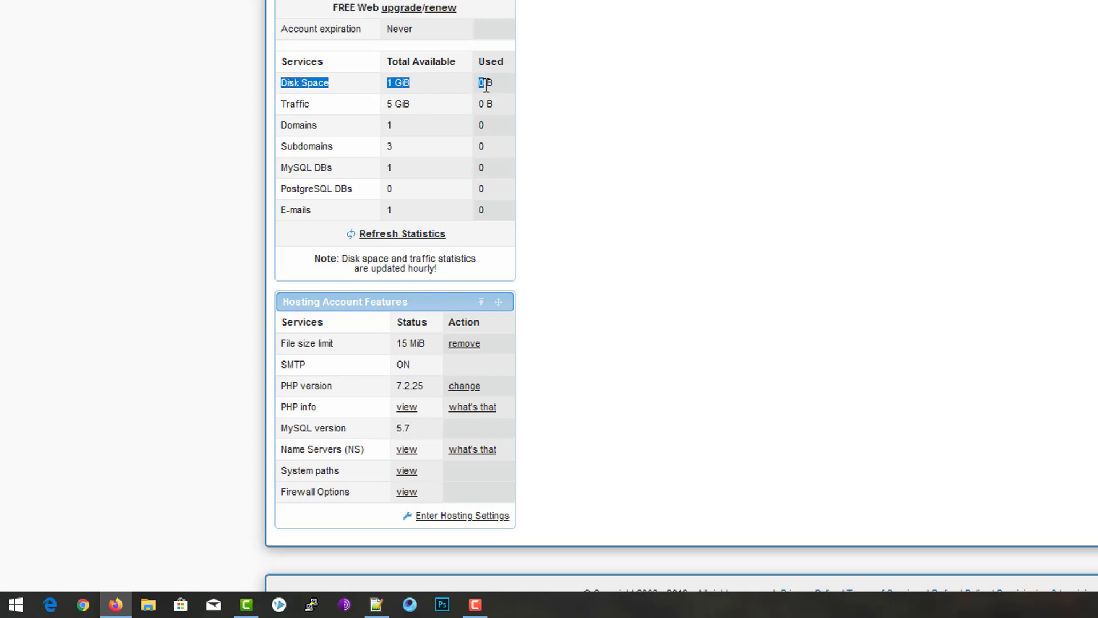
{"action": "left_click_drag", "start_coordinate": [285, 107], "coordinate": [503, 108]}
{"action": "left_click_drag", "start_coordinate": [279, 126], "coordinate": [513, 126]}
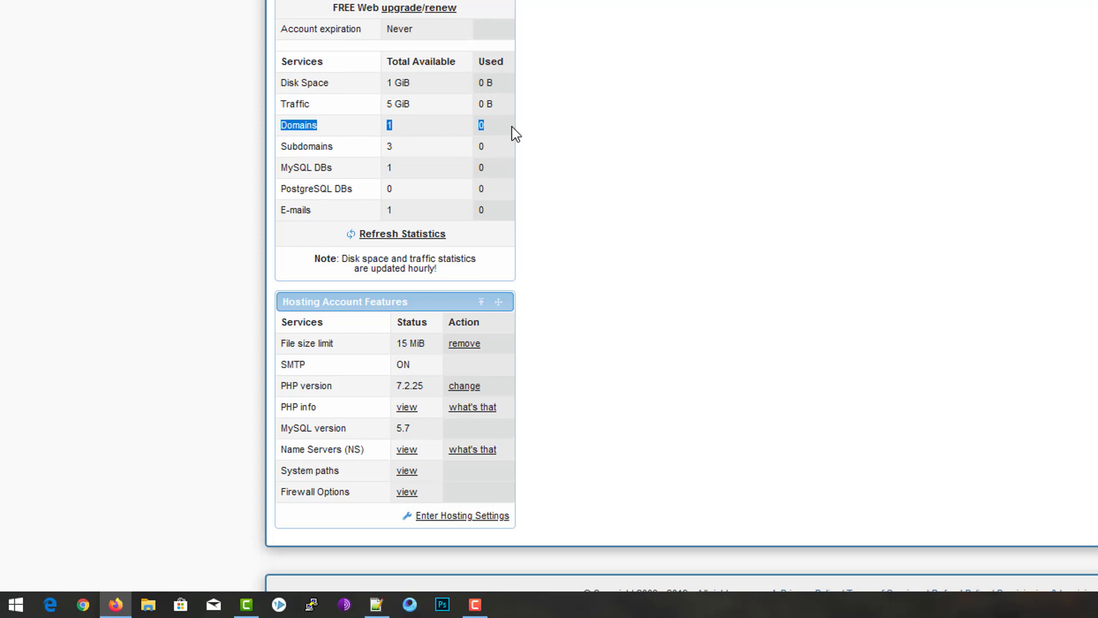
{"action": "mouse_move", "coordinate": [278, 147]}
{"action": "left_mouse_down"}
{"action": "mouse_move", "coordinate": [427, 153]}
{"action": "mouse_move", "coordinate": [270, 143]}
{"action": "mouse_move", "coordinate": [410, 175]}
{"action": "mouse_move", "coordinate": [283, 163]}
{"action": "left_mouse_up"}
{"action": "left_click", "coordinate": [427, 152]}
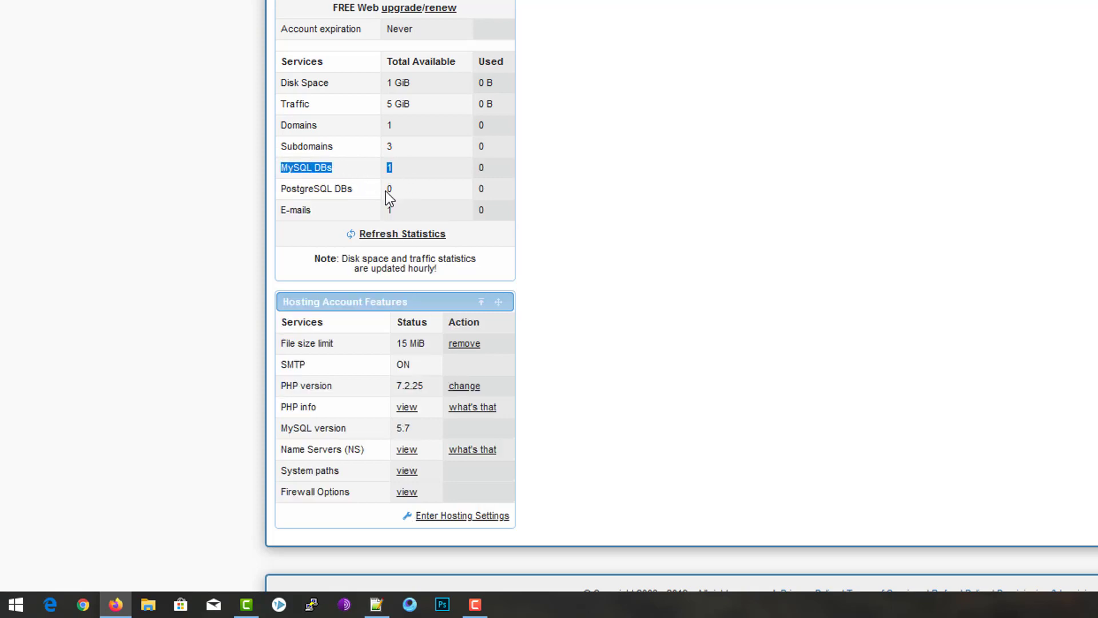
{"action": "left_click", "coordinate": [332, 214]}
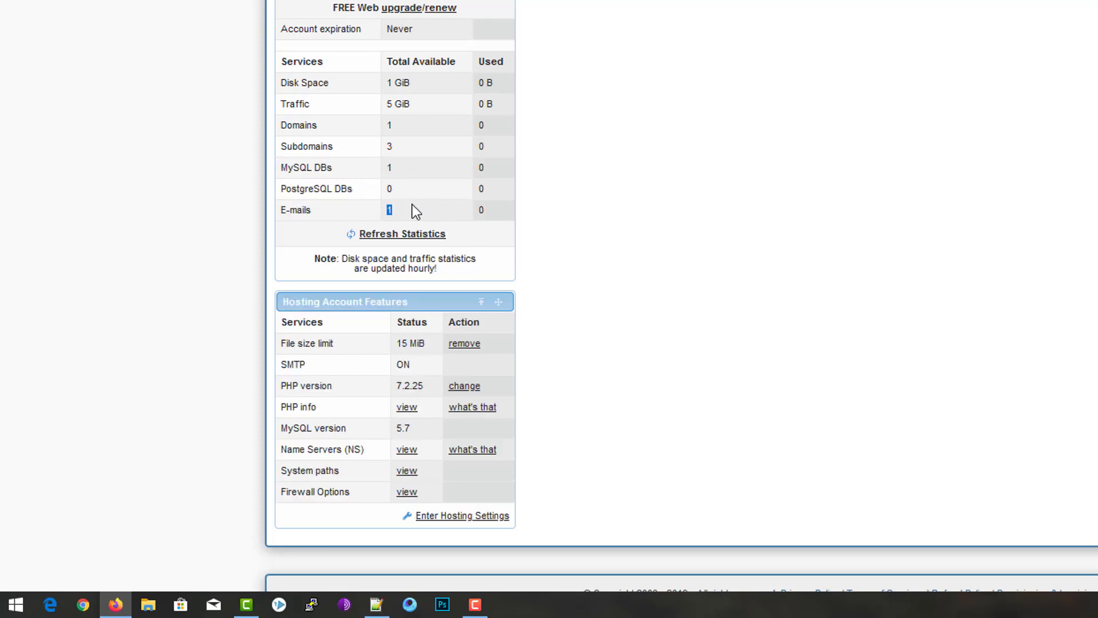
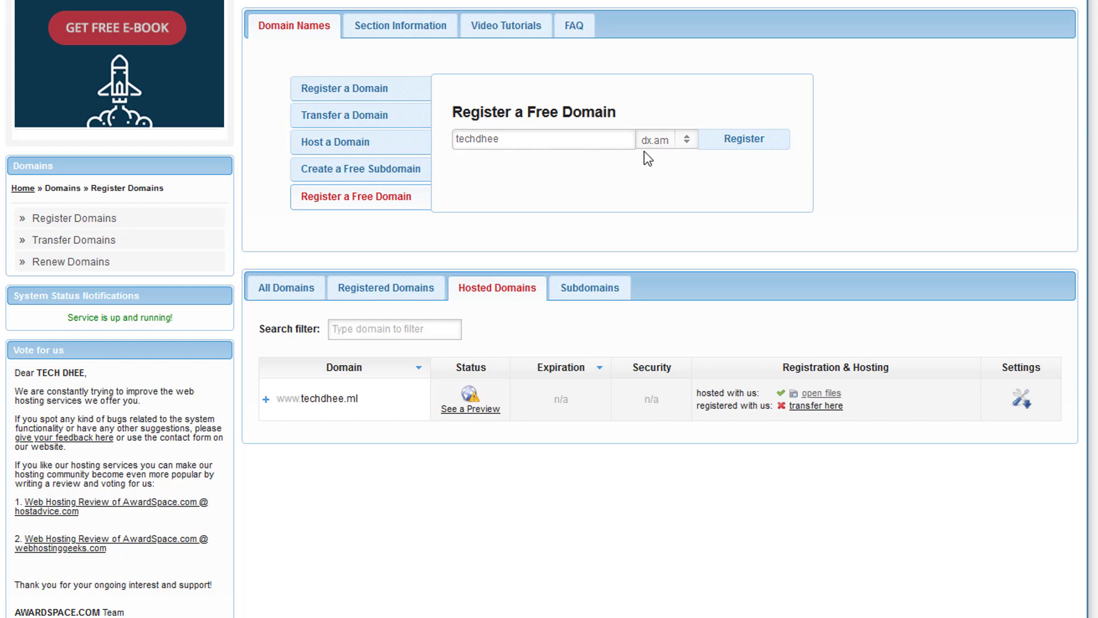
Step: Search techdhee.dx.am and confirm it is available for 1 year at 0.00 USD
{"action": "left_click", "coordinate": [750, 150]}
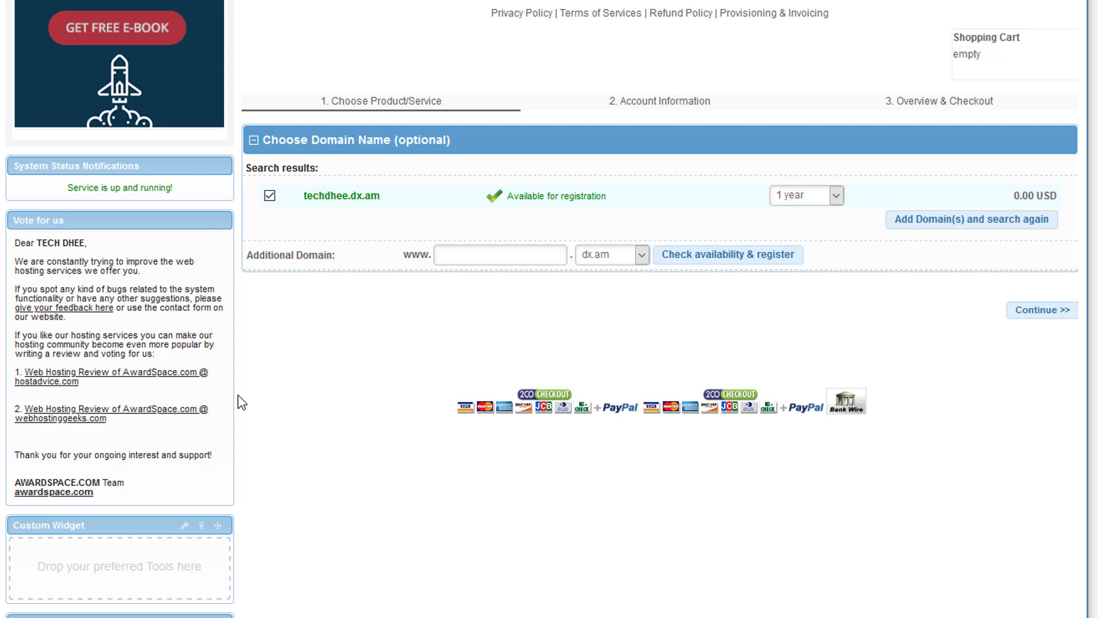
{"action": "scroll", "coordinate": [229, 389], "scroll_direction": "down", "scroll_amount": 8}
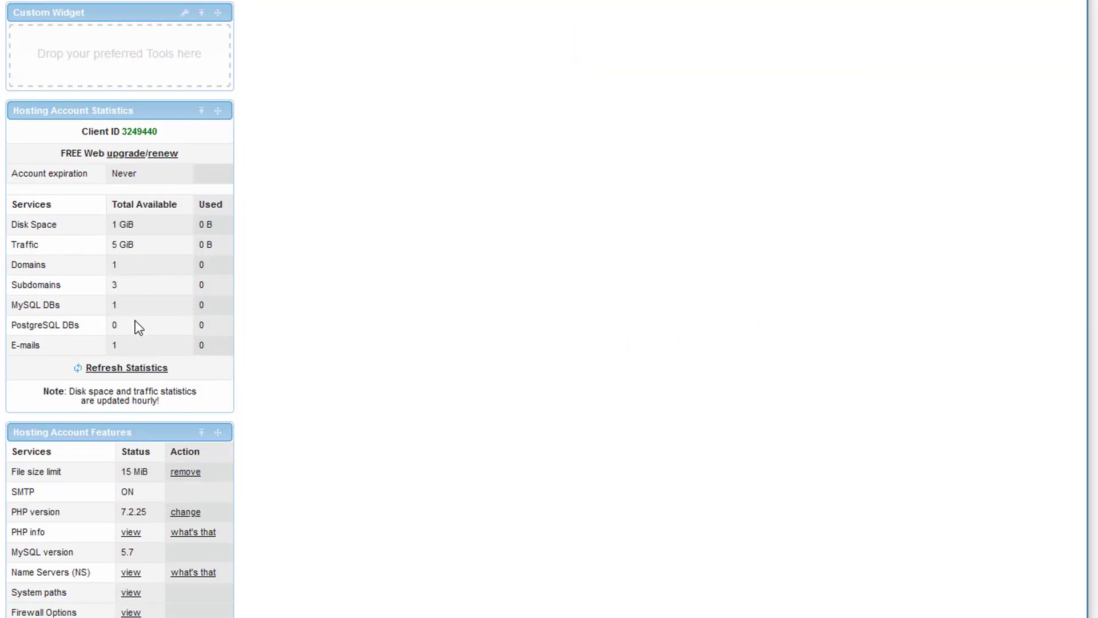
{"action": "scroll", "coordinate": [135, 321], "scroll_direction": "down", "scroll_amount": 3}
{"action": "left_click_drag", "start_coordinate": [11, 93], "coordinate": [159, 98]}
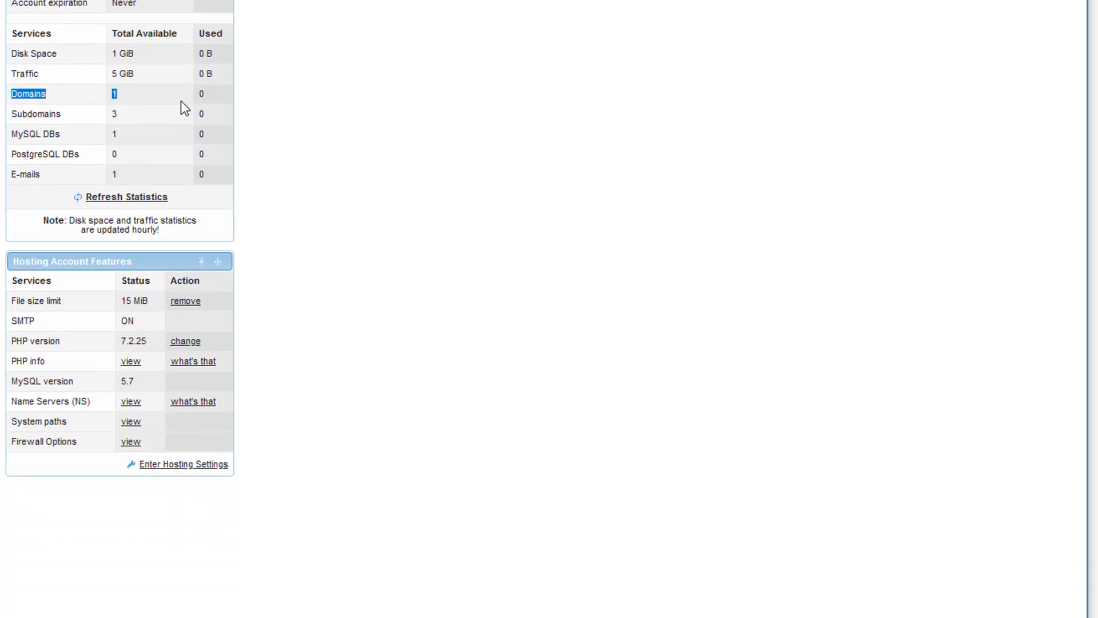
{"action": "scroll", "coordinate": [407, 274], "scroll_direction": "up", "scroll_amount": 5}
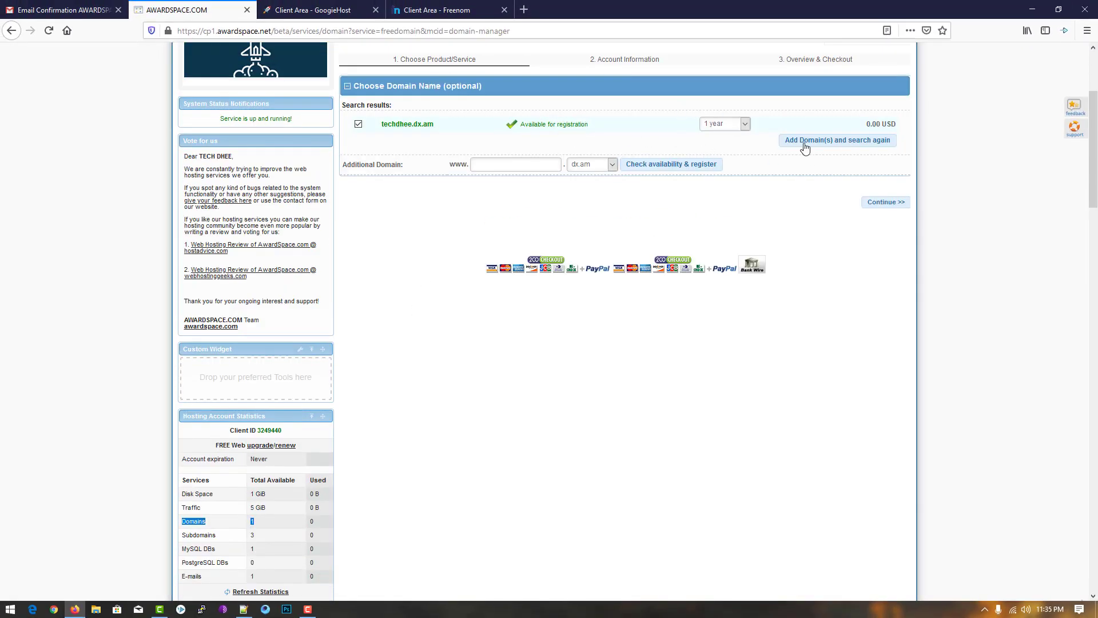
{"action": "scroll", "coordinate": [499, 186], "scroll_direction": "up", "scroll_amount": 3}
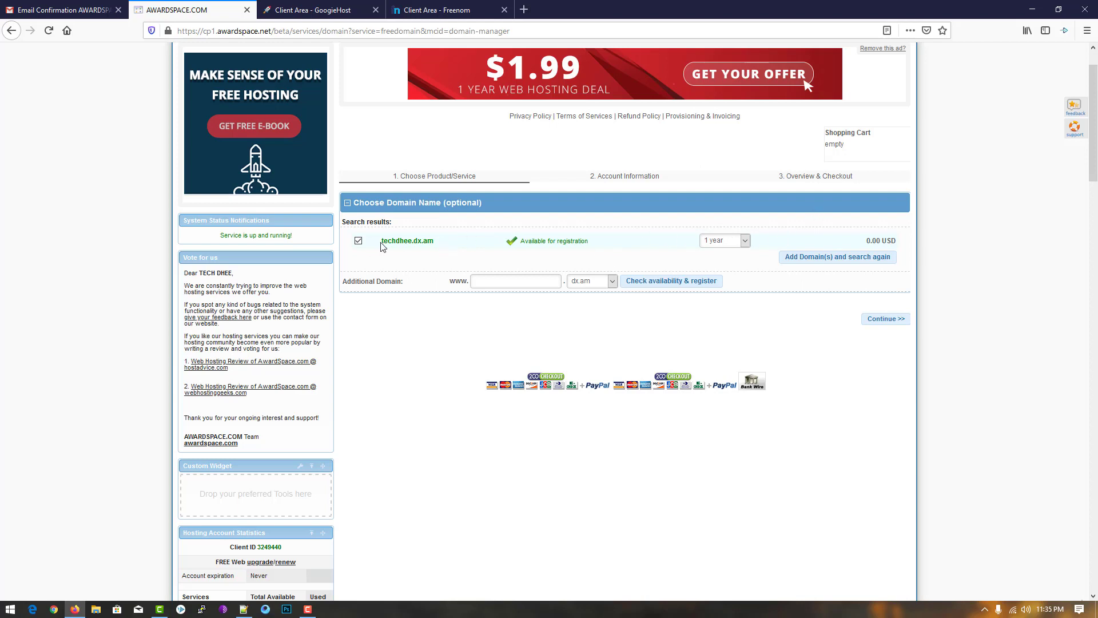
{"action": "left_click_drag", "start_coordinate": [403, 241], "coordinate": [444, 243]}
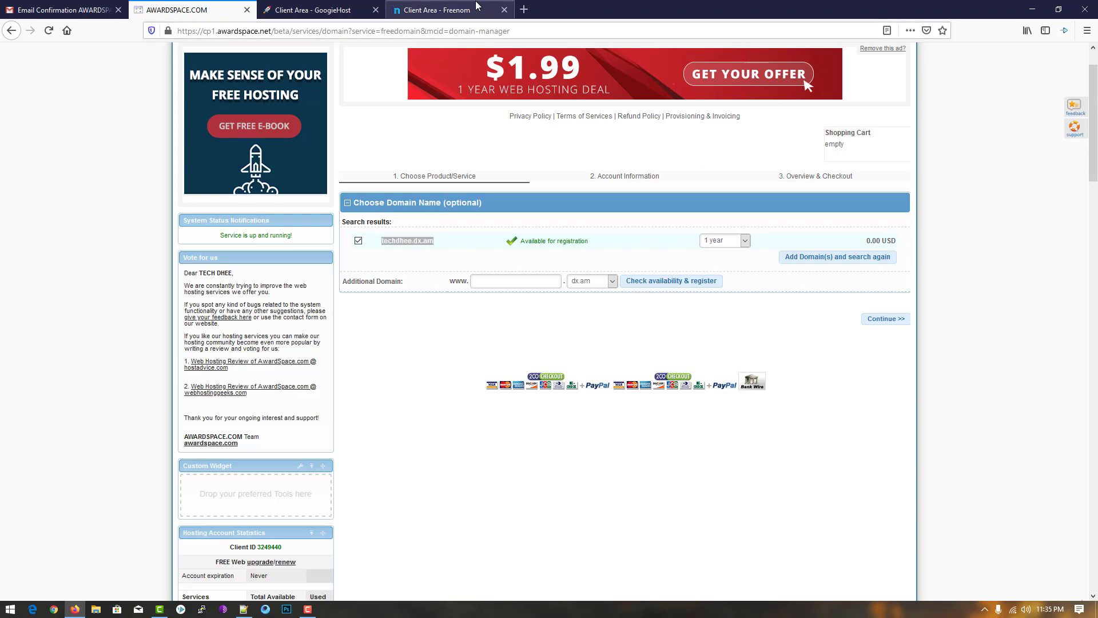
{"action": "left_click", "coordinate": [458, 10]}
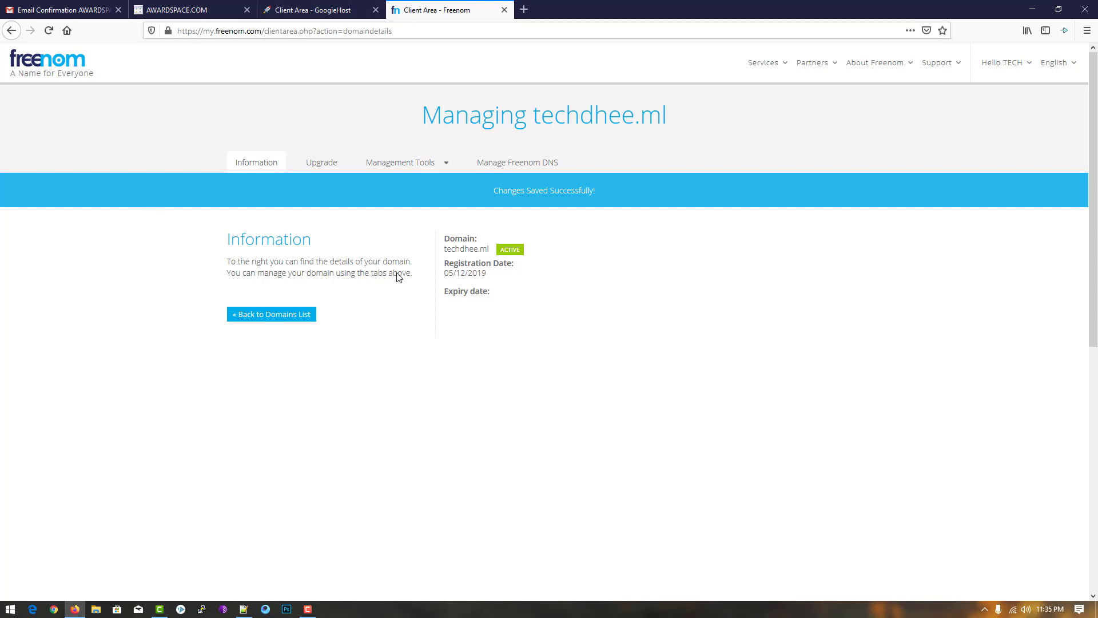
Step: Return from Freenom to AwardSpace's techdhee.dx.am registration page, then go to the account Dashboard
{"action": "left_click", "coordinate": [178, 11]}
{"action": "left_click", "coordinate": [462, 335]}
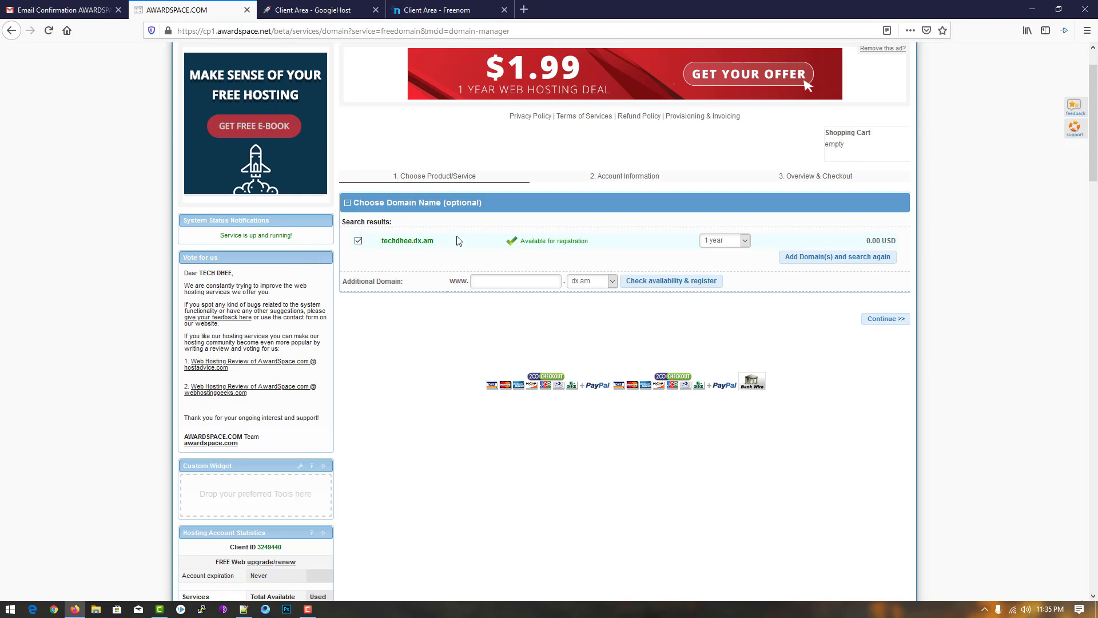
{"action": "scroll", "coordinate": [458, 235], "scroll_direction": "up", "scroll_amount": 2}
{"action": "left_click", "coordinate": [216, 96]}
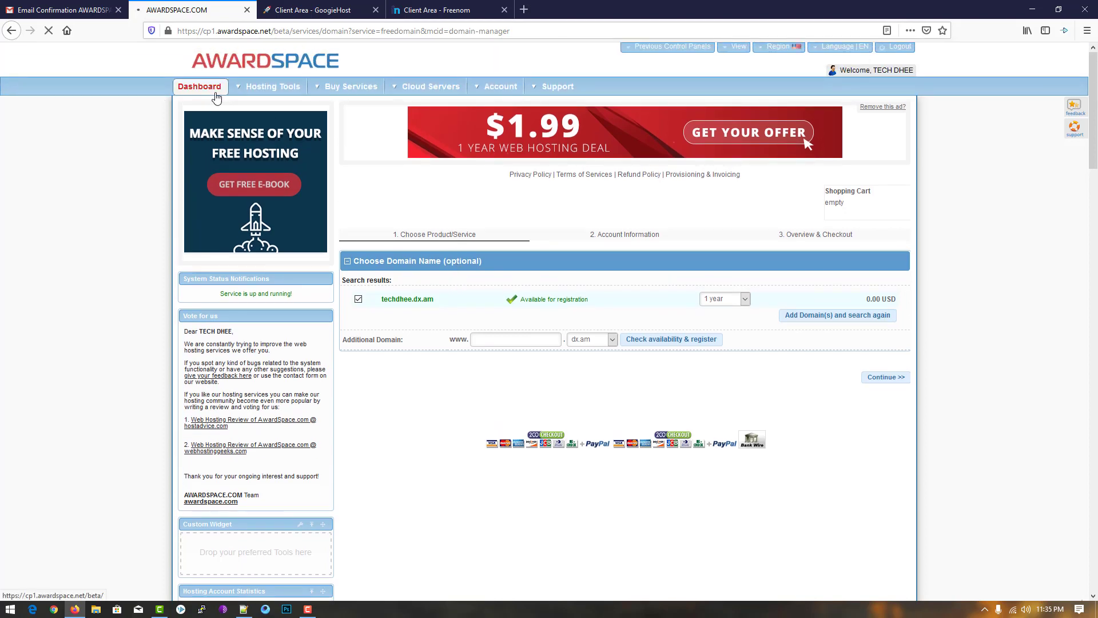